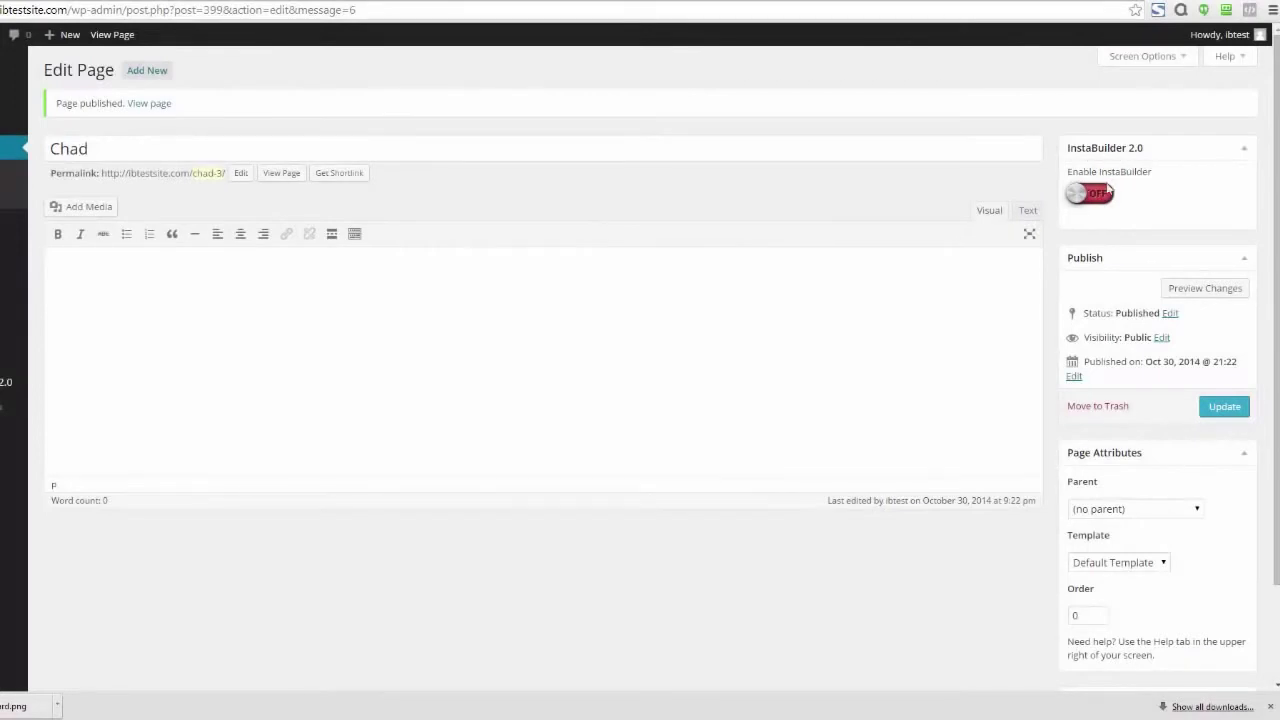
Enable InstaBuilder for the page and launch its 2.0 editor.
left_click(1100, 194)
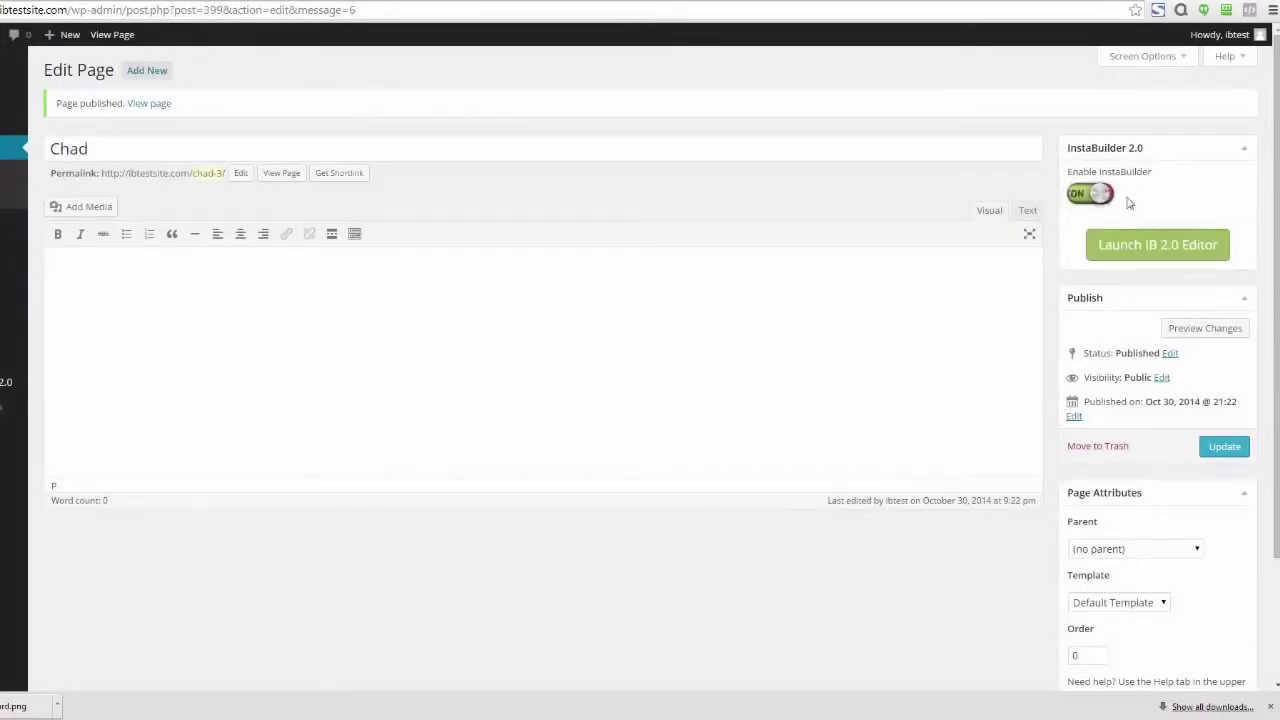
left_click(1167, 248)
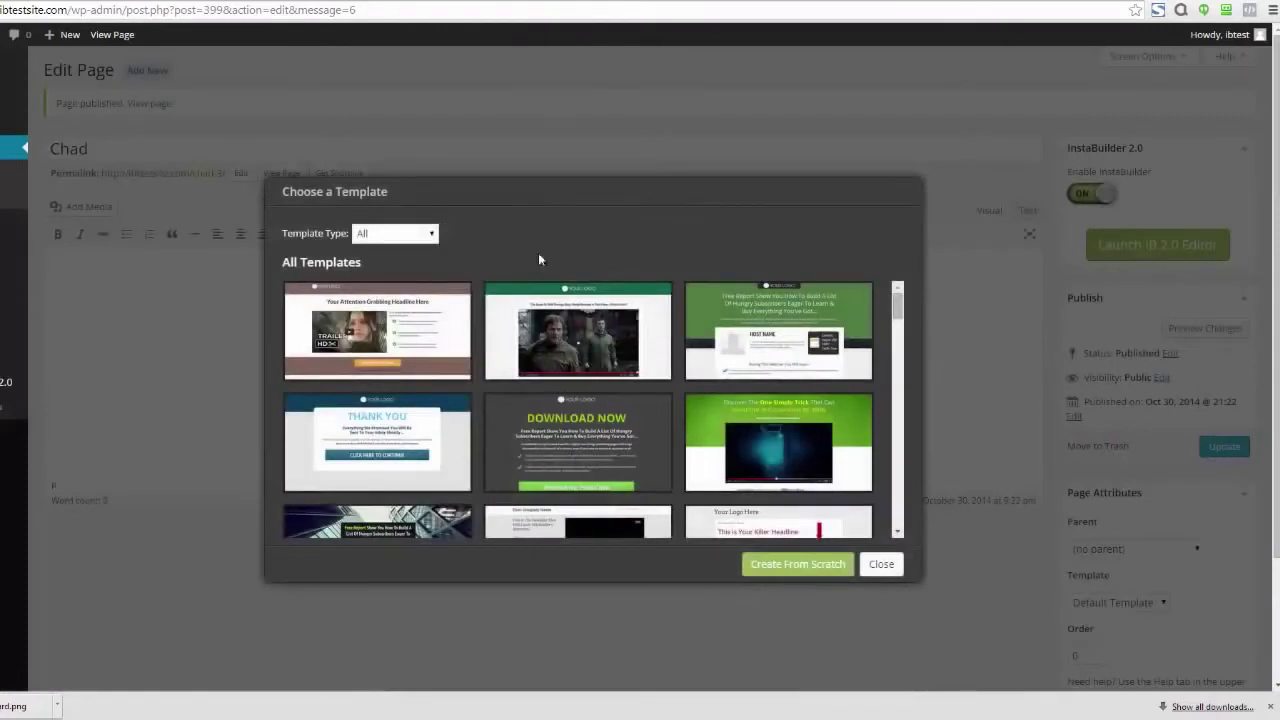
Browse the Others templates, switch to the Sales Page type and choose the "Your Fancy Headline Goes Here..." template.
left_click(438, 236)
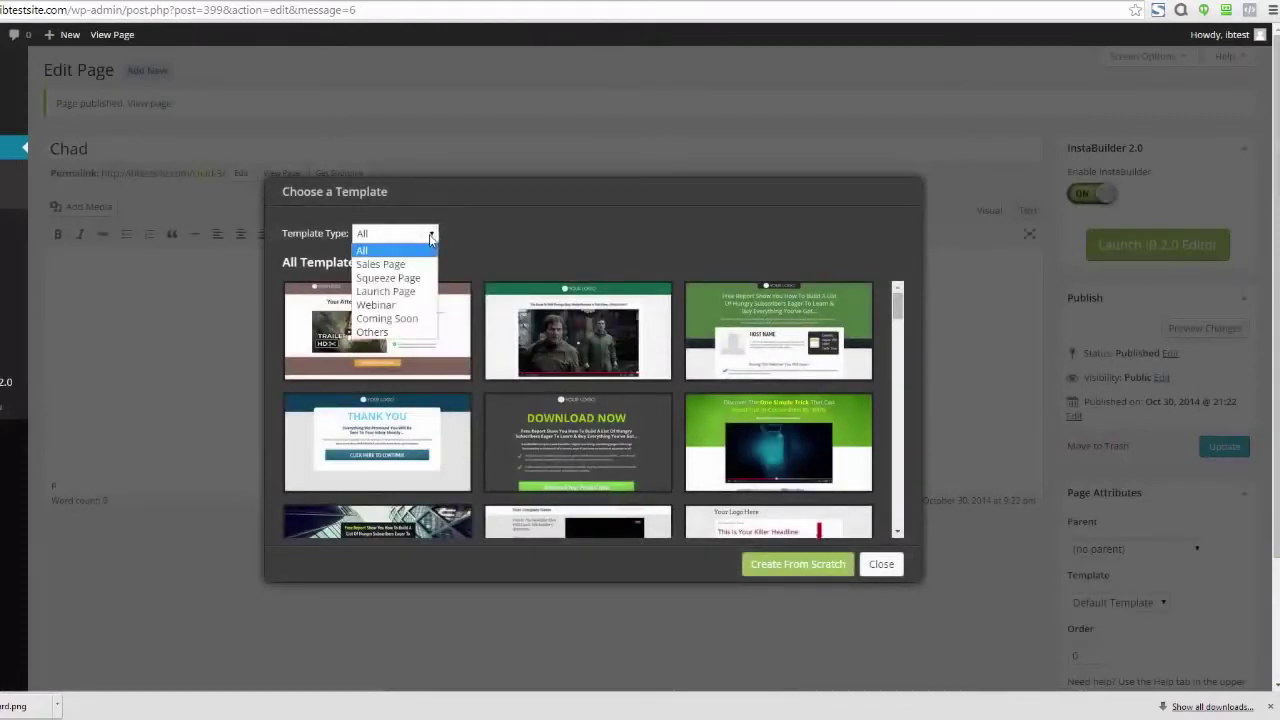
left_click(415, 331)
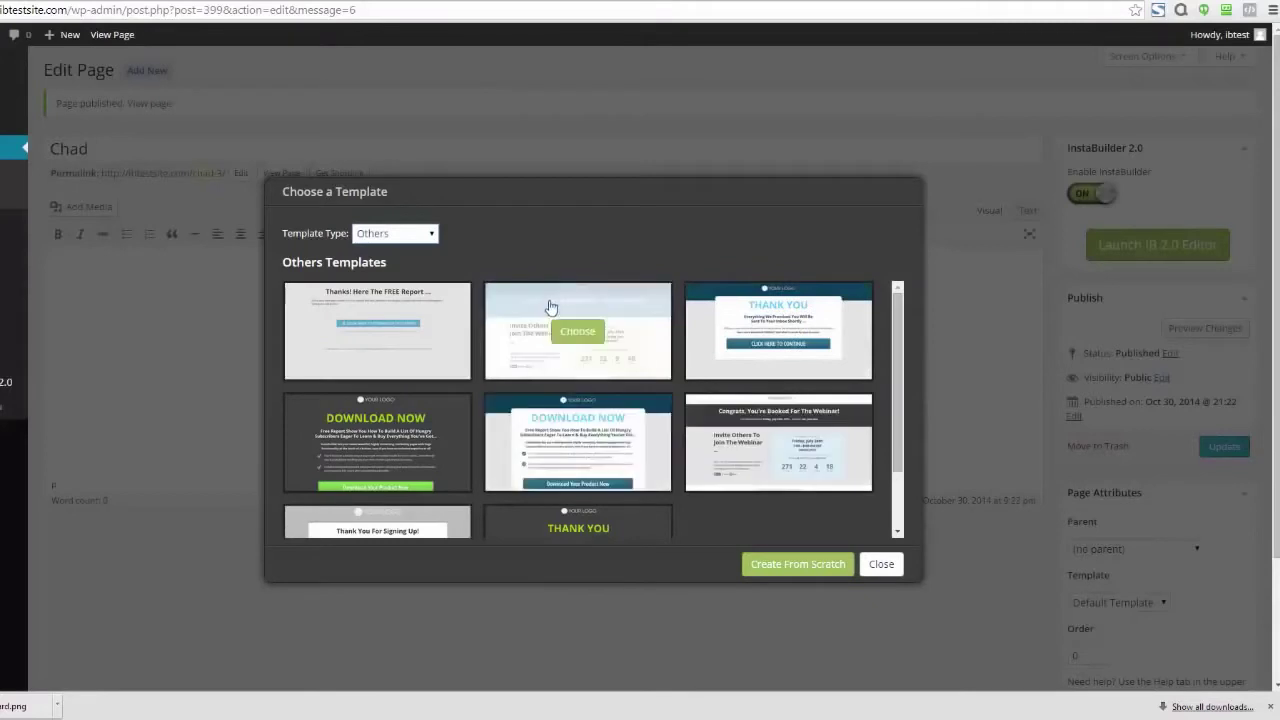
left_click(432, 235)
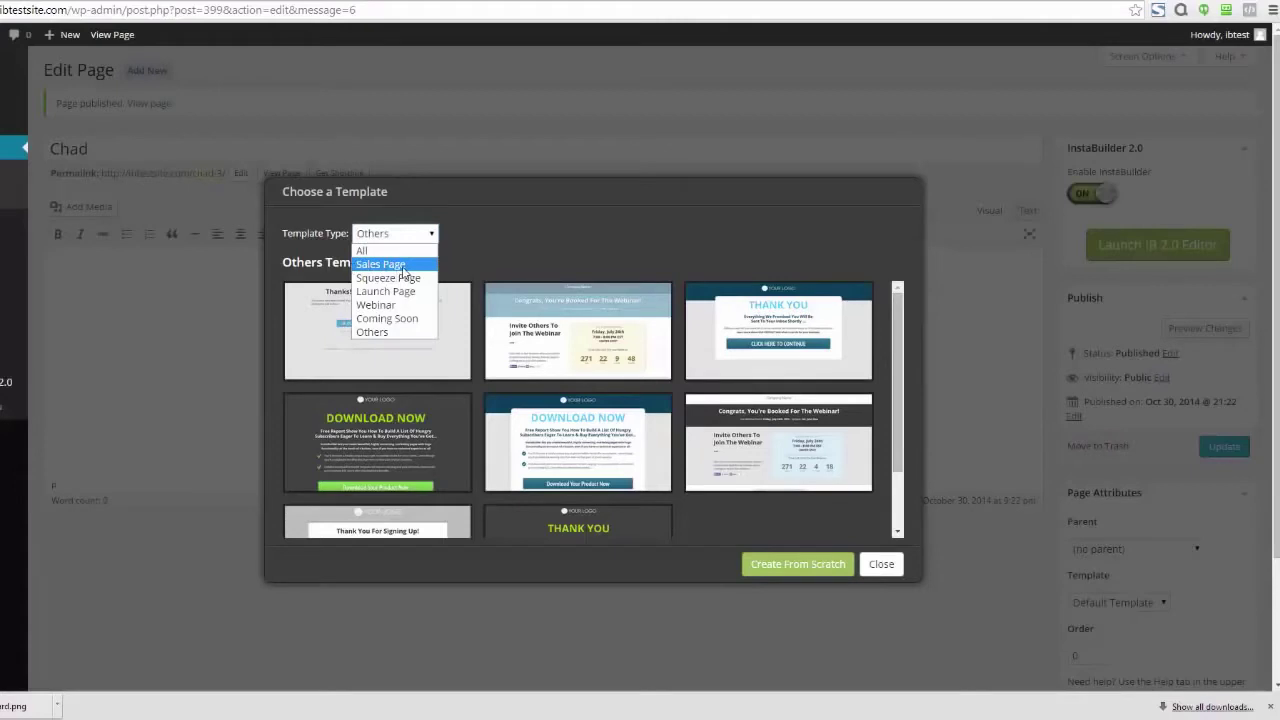
left_click(398, 266)
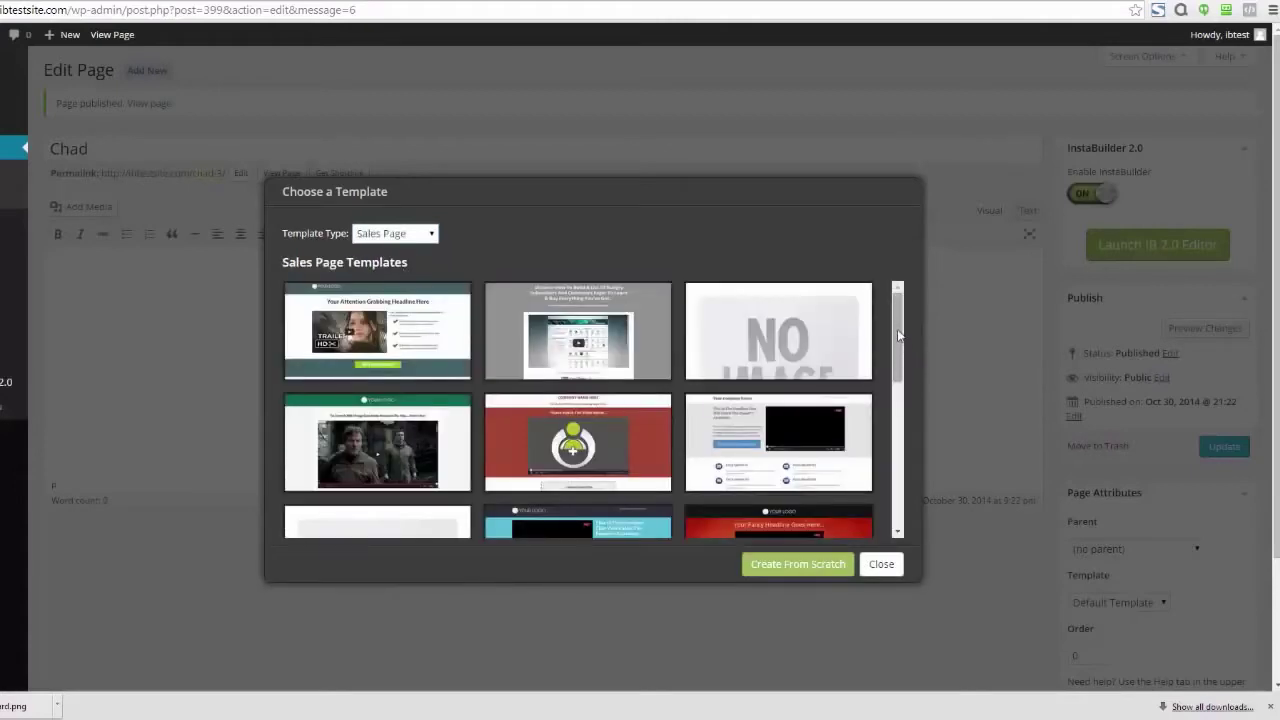
left_click_drag(897, 329, 898, 446)
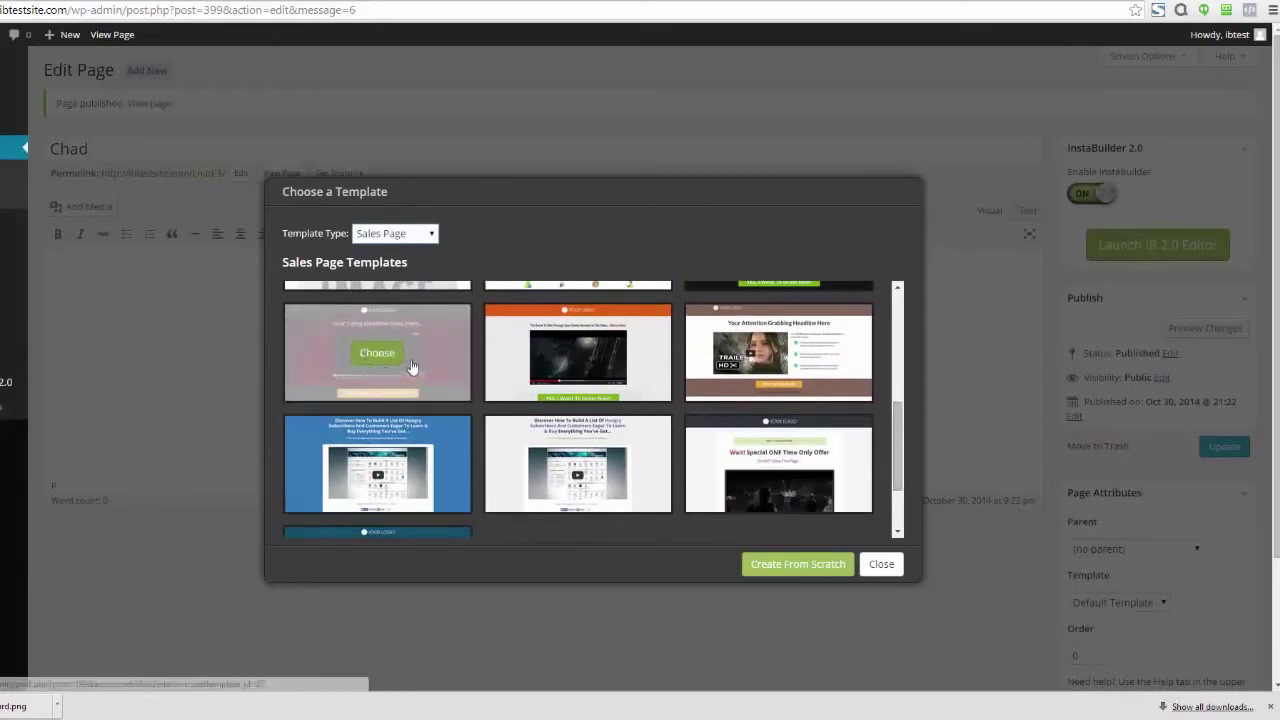
left_click(380, 355)
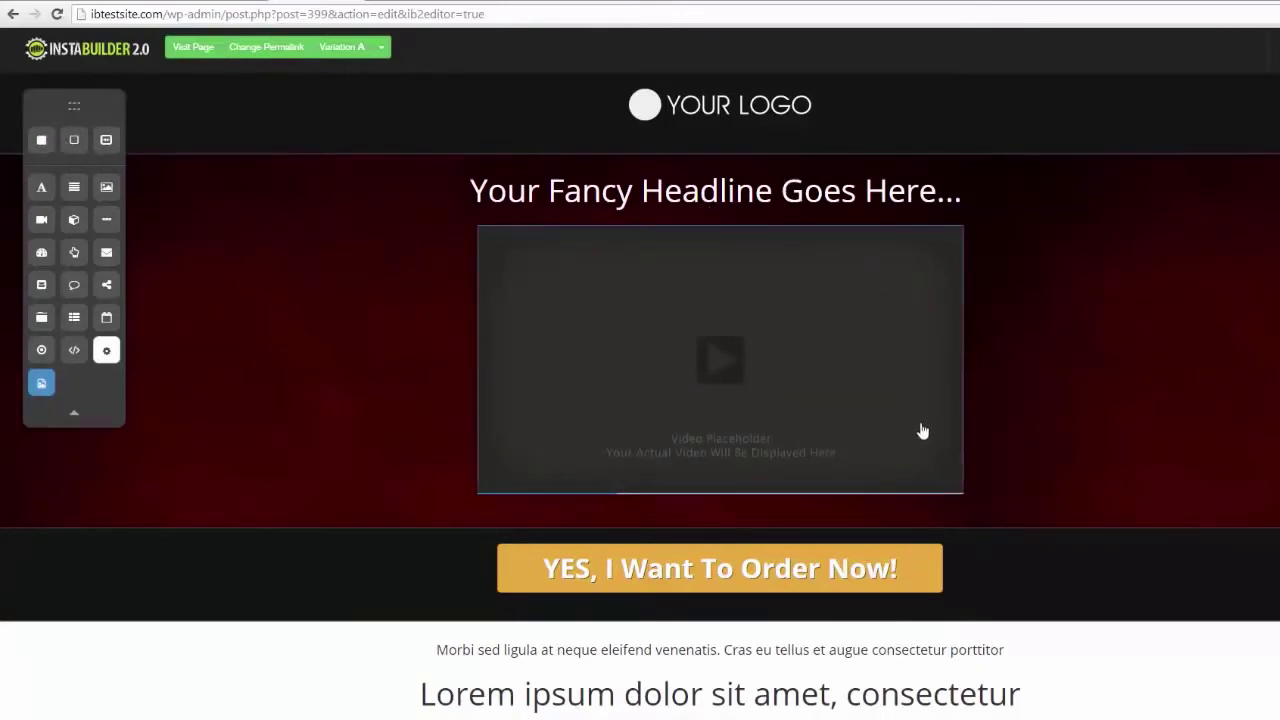
Open the video placeholder's settings and close them without changes.
left_click(926, 484)
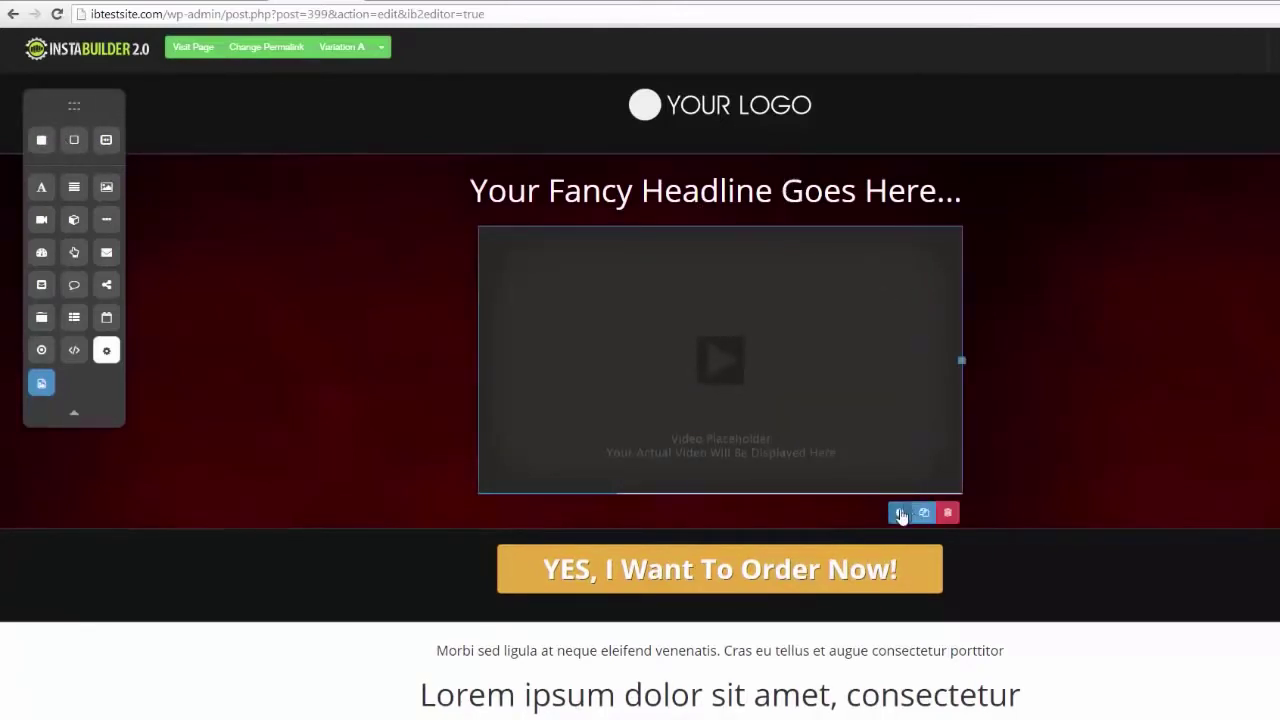
left_click(899, 512)
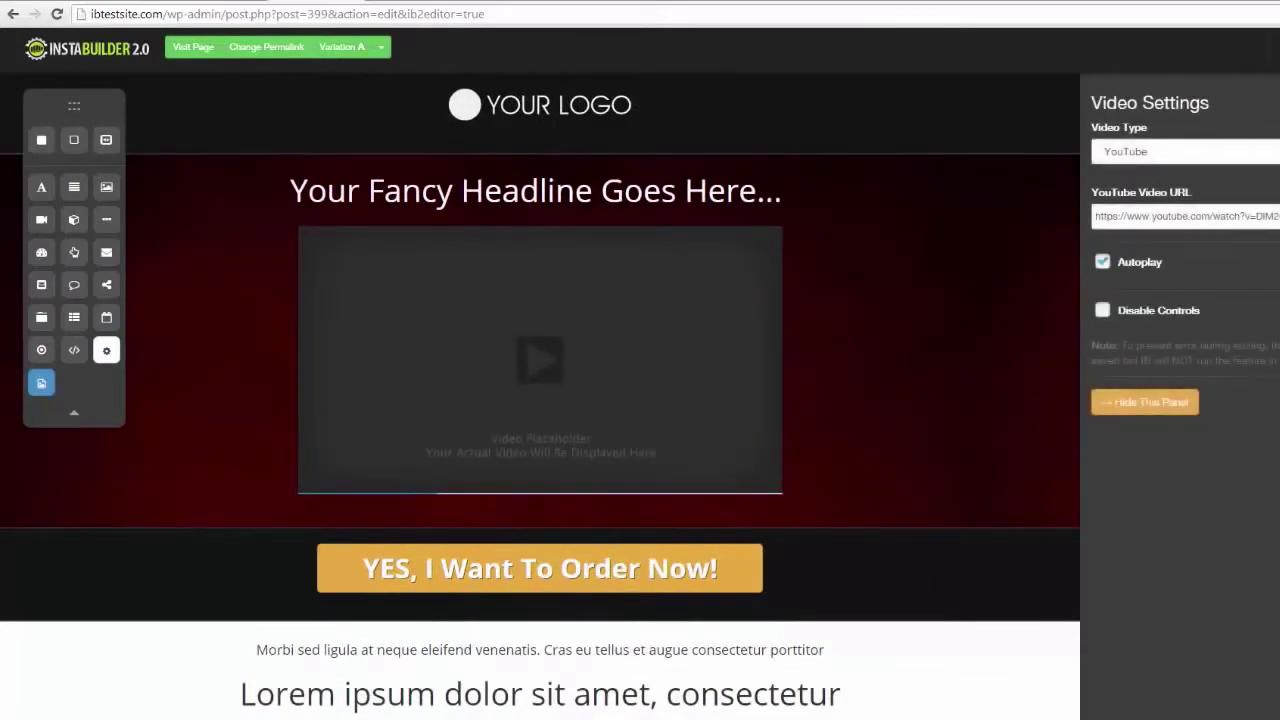
left_click(1145, 402)
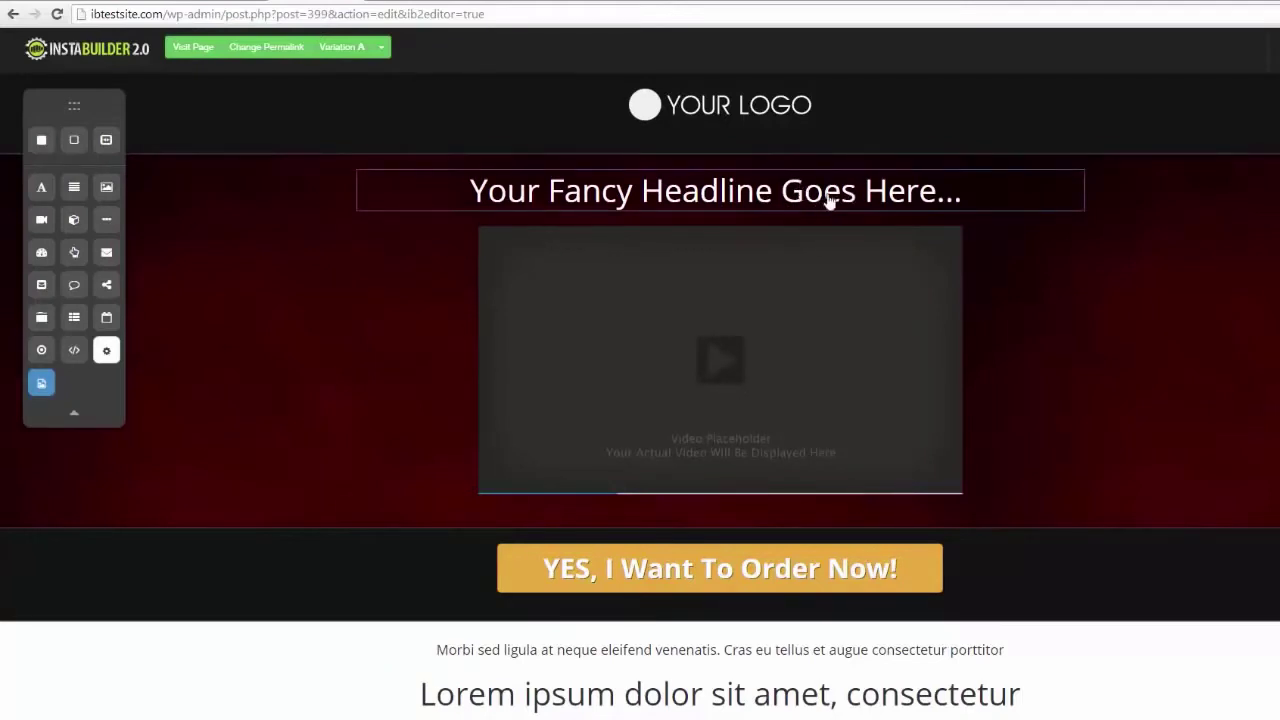
Replace the main headline text with "Do Change It On The Fly!".
left_click(903, 204)
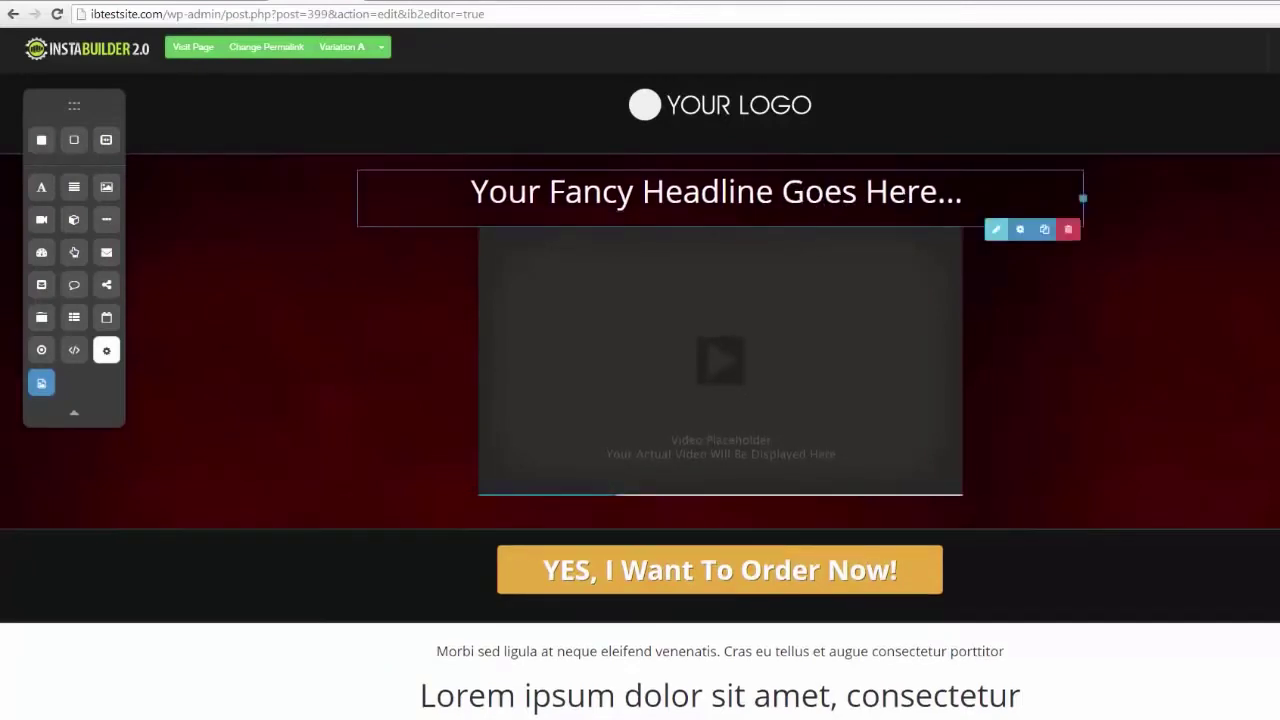
left_click(994, 229)
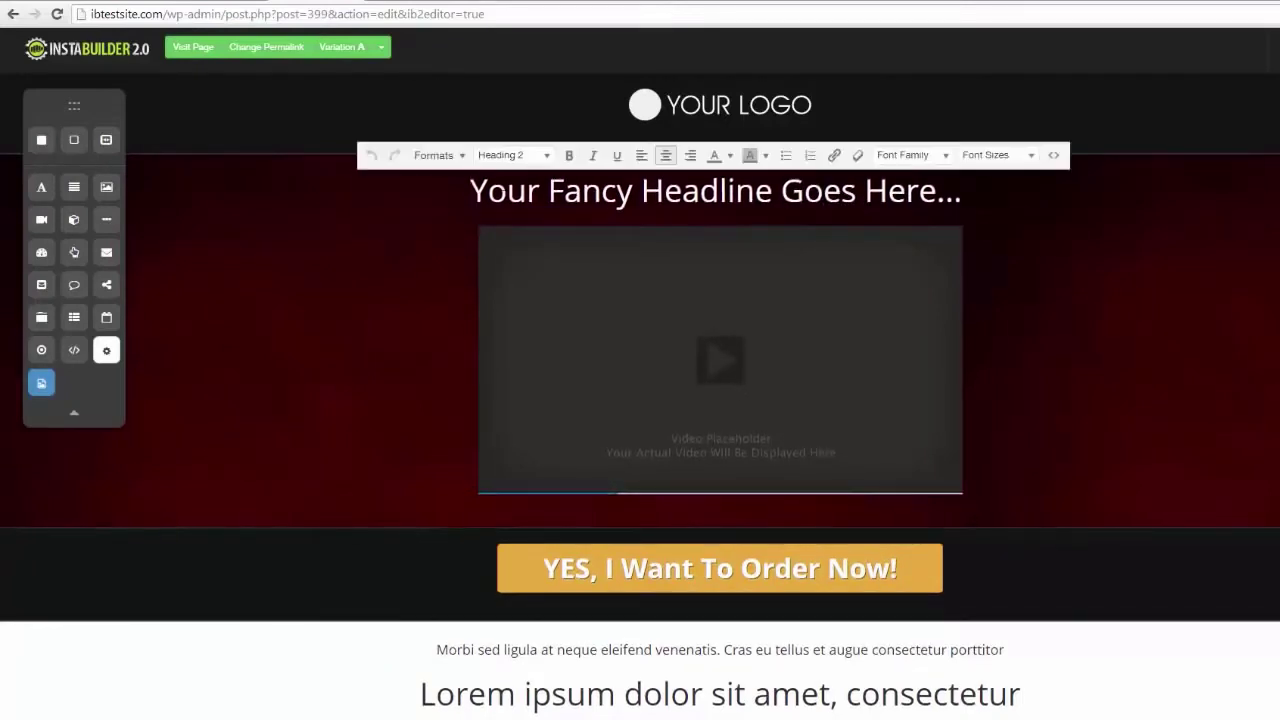
key("End")
key("ctrl+shift+Left")
key("ctrl+shift+Left")
key("ctrl+shift+Left")
key("ctrl+shift+Left")
key("ctrl+shift+Left")
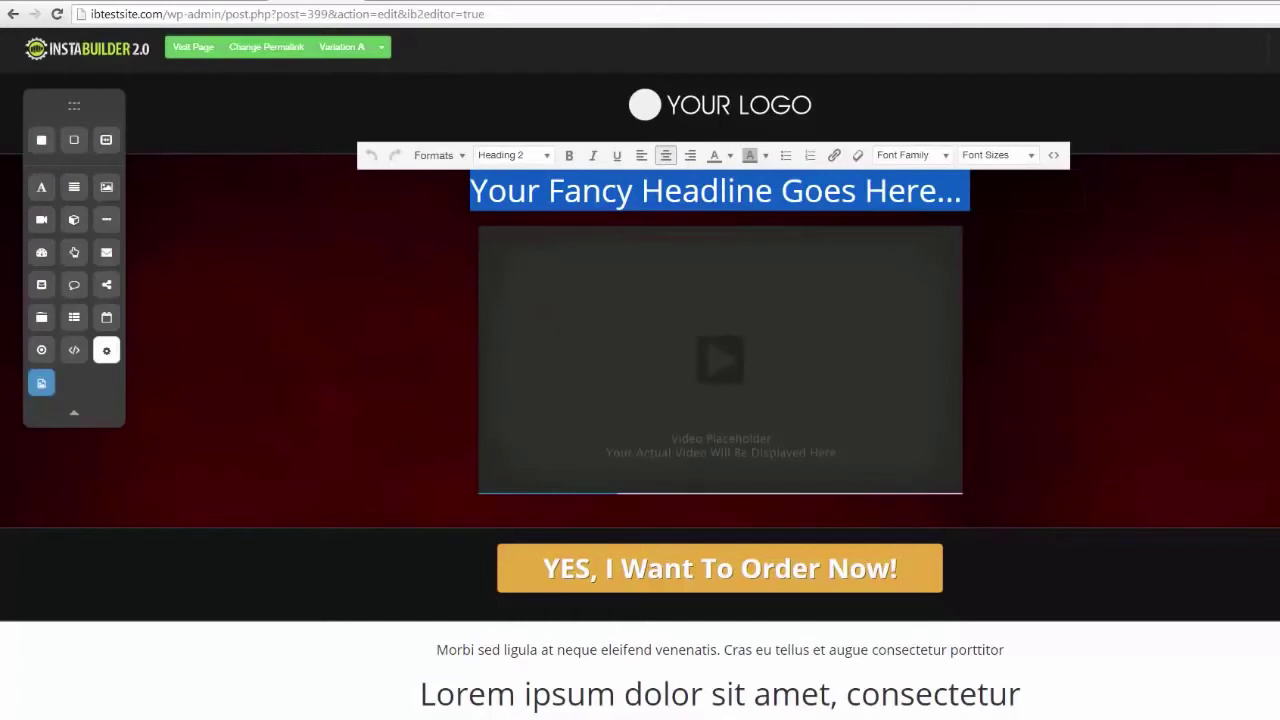
type("Do")
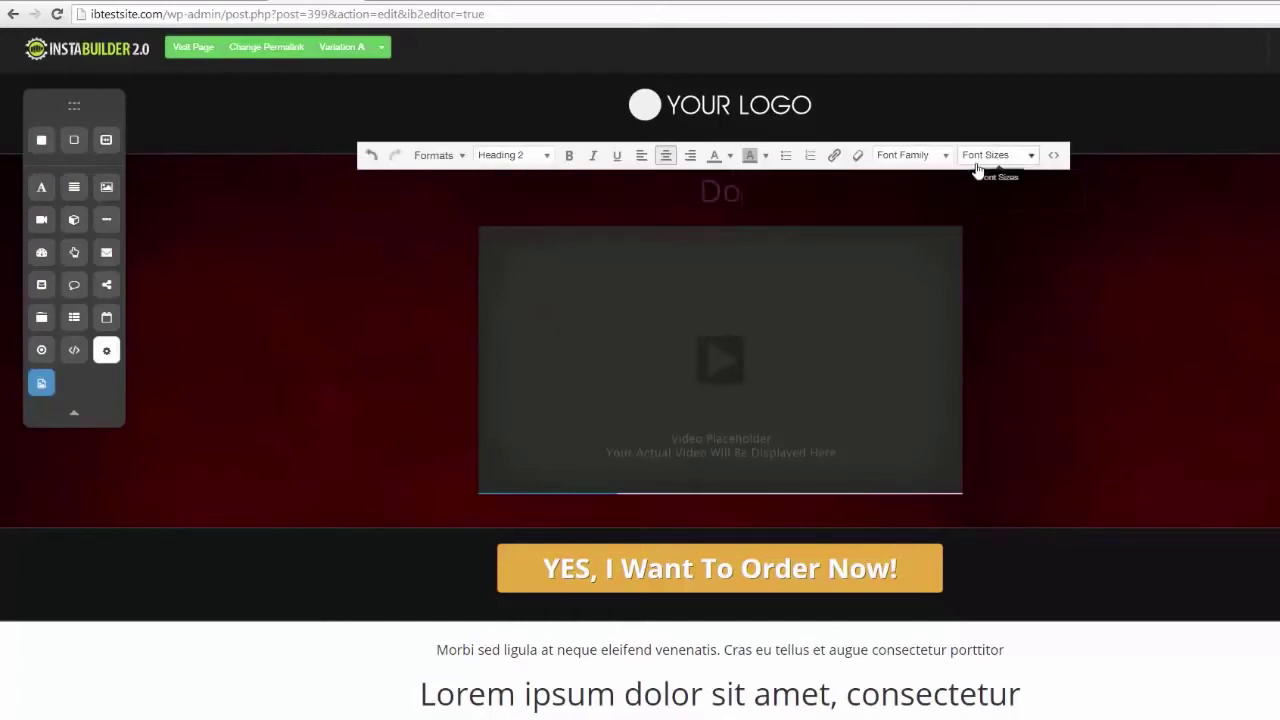
type(" Change It On")
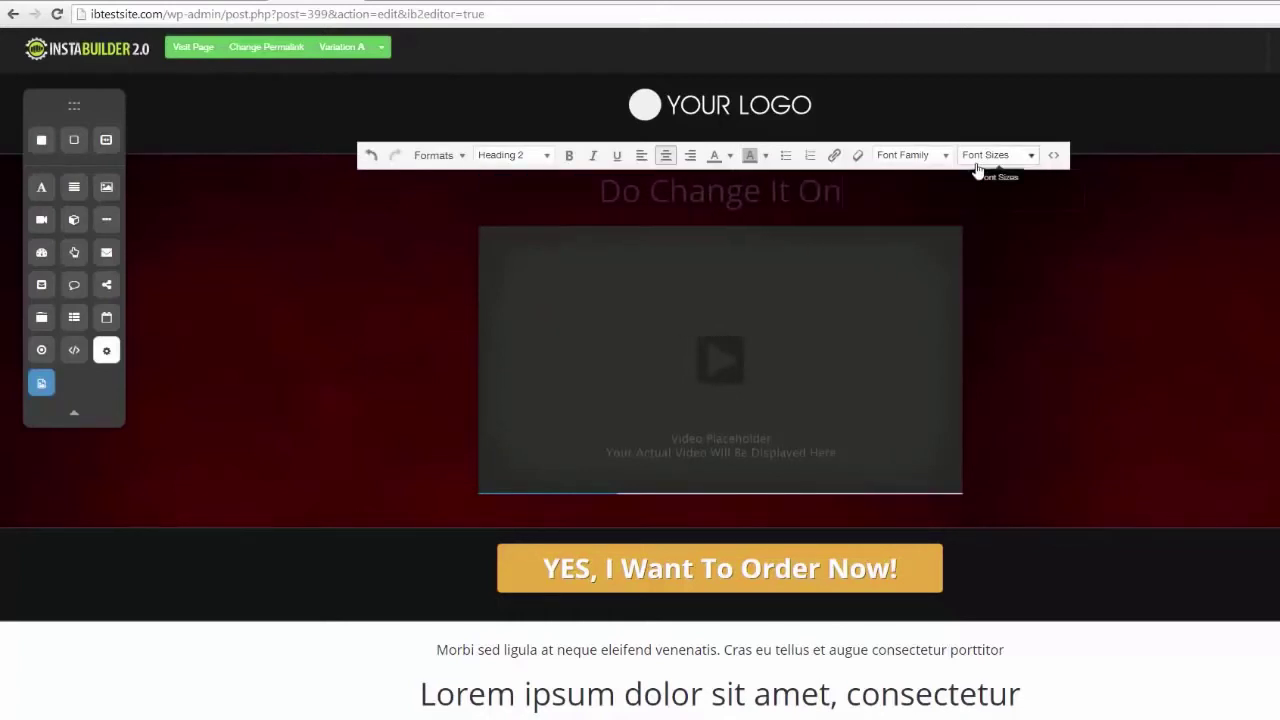
type(" The Fly!")
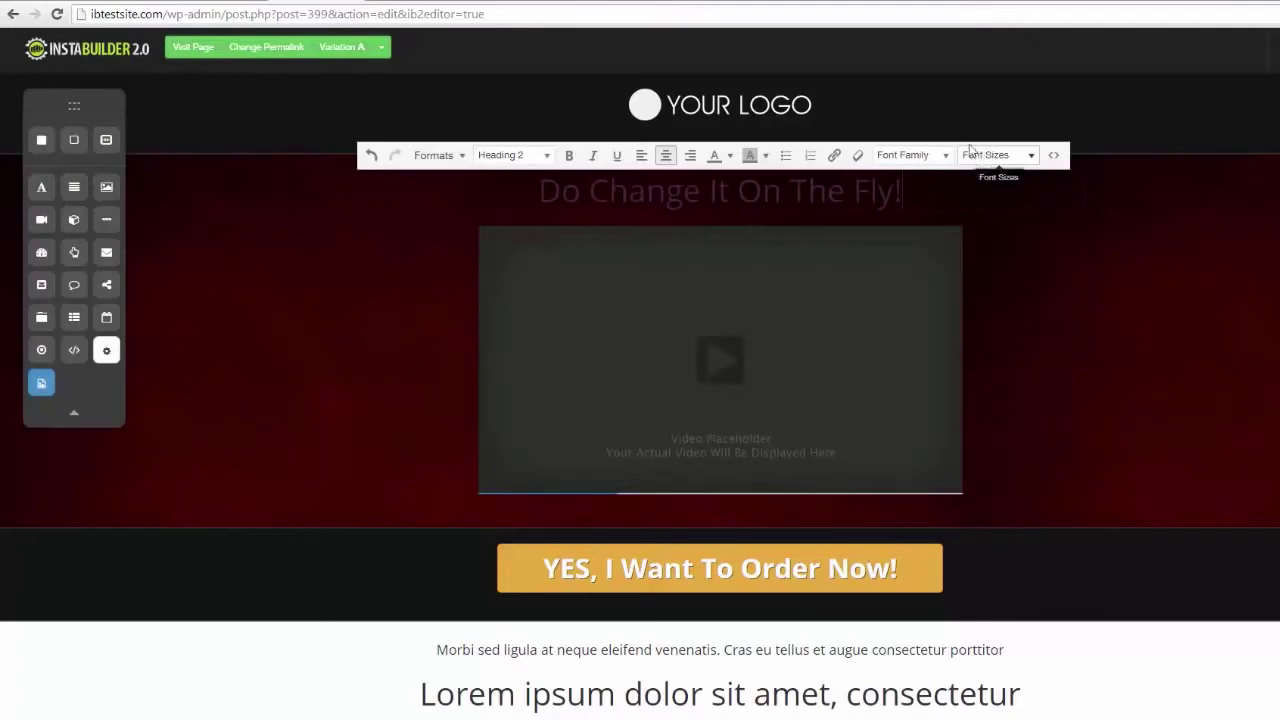
Color the headline text white and move the headline below the video placeholder.
left_click_drag(903, 191, 540, 192)
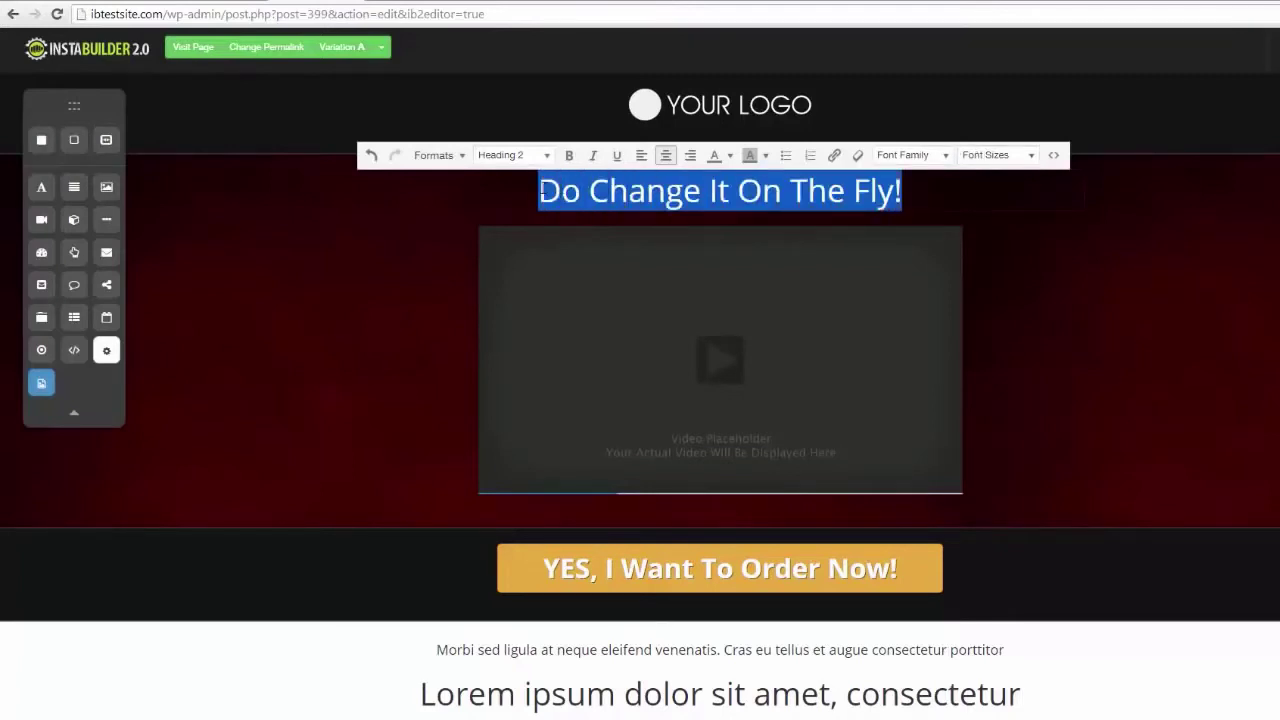
left_click(730, 155)
left_click(800, 246)
left_click(1237, 306)
left_click_drag(910, 191, 1000, 449)
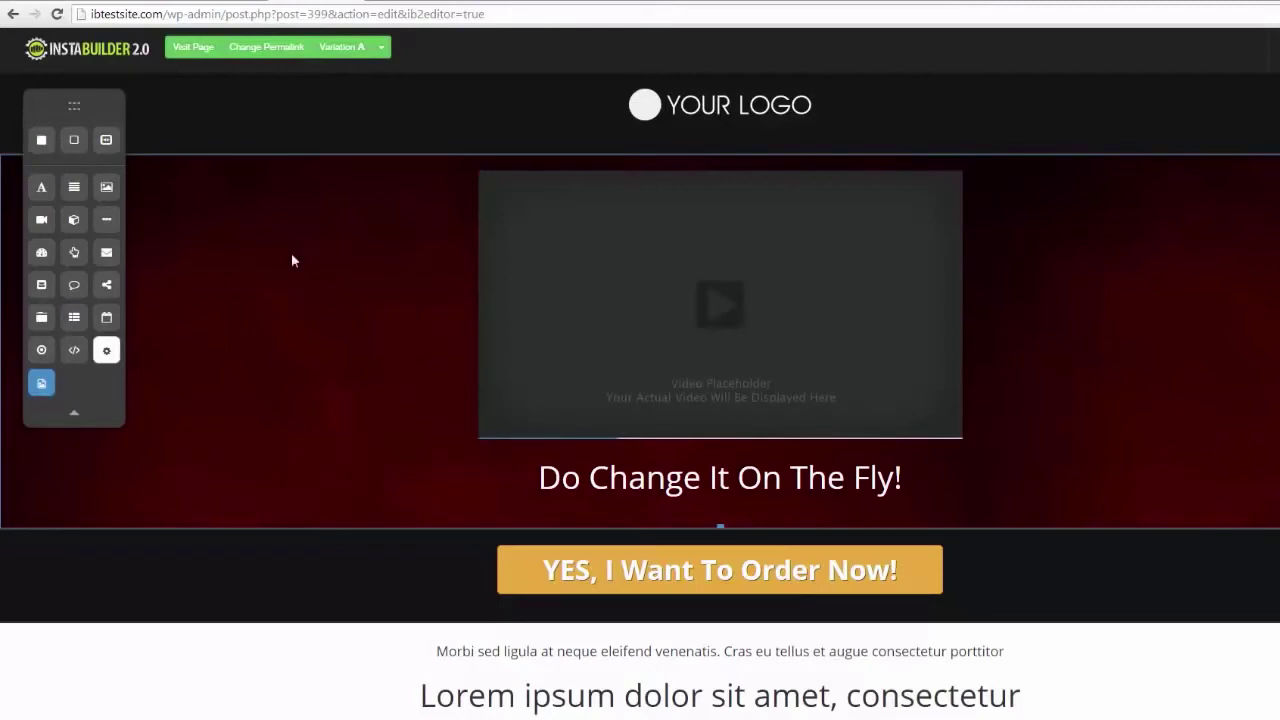
Add a title element above the video placeholder and a text element beneath that title.
left_click_drag(44, 190, 620, 185)
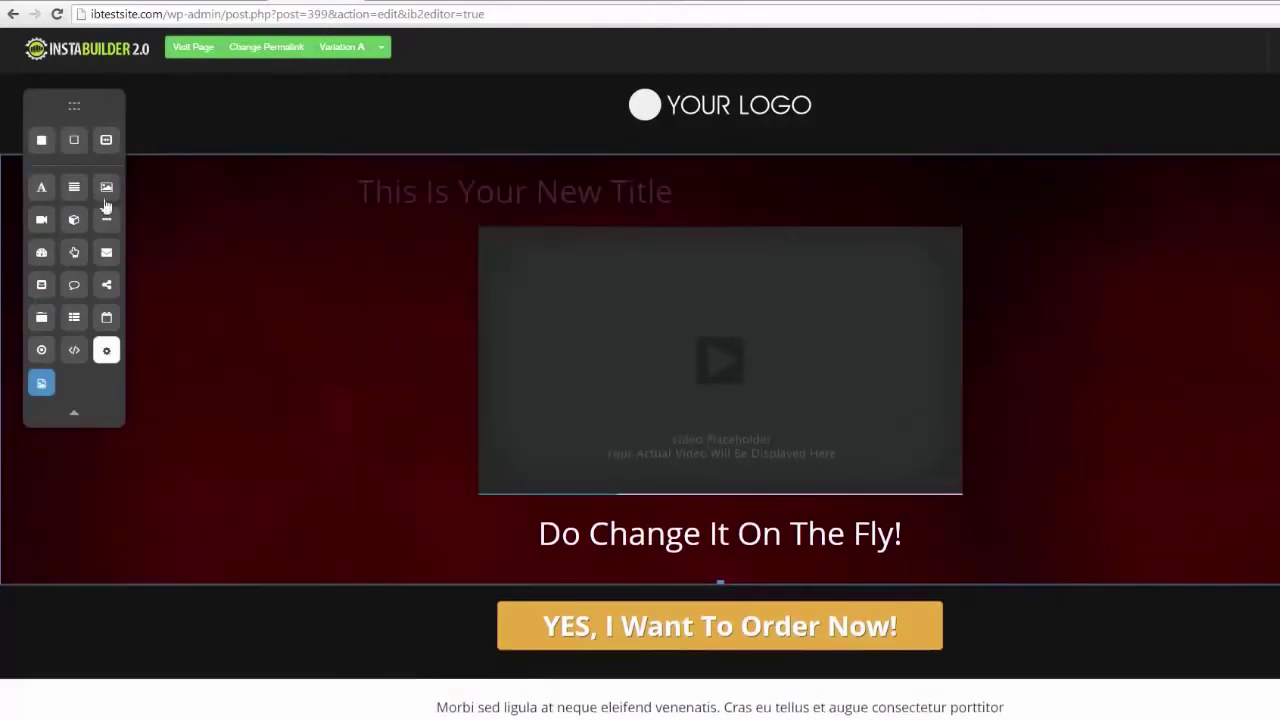
left_click_drag(74, 187, 595, 225)
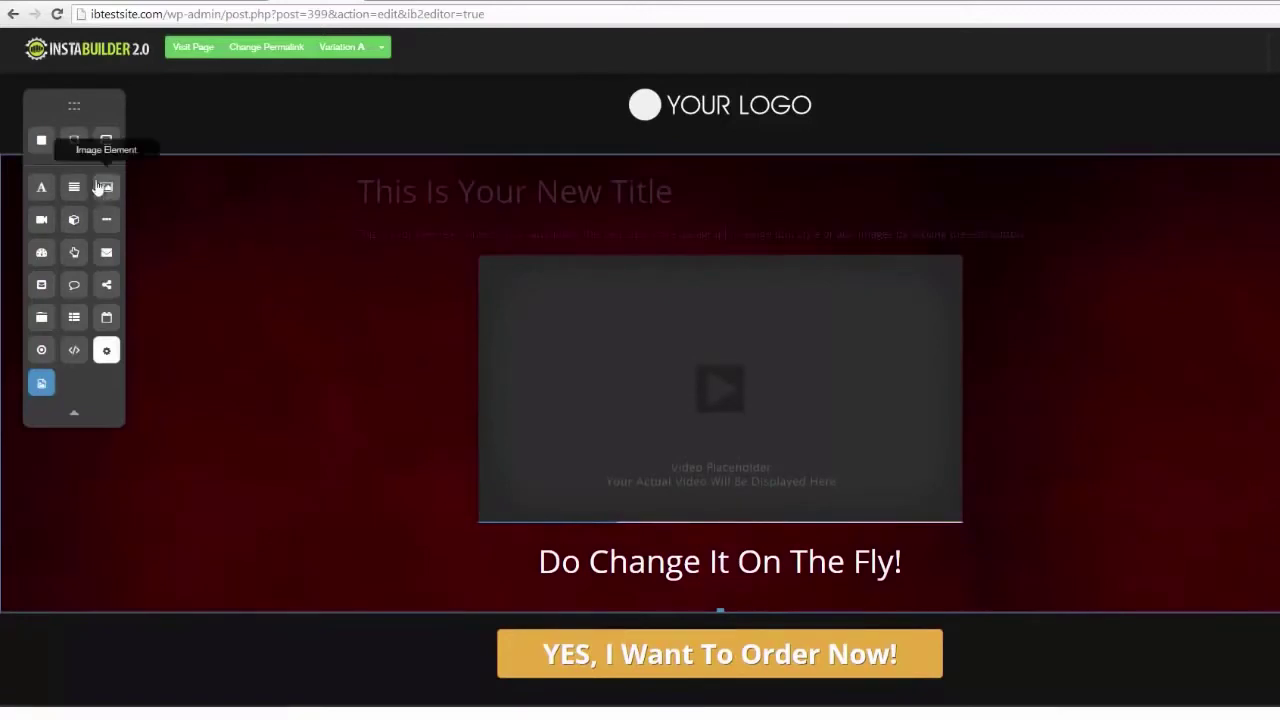
Place an image element between the new text and the video, and look at its image settings.
left_click_drag(106, 187, 617, 275)
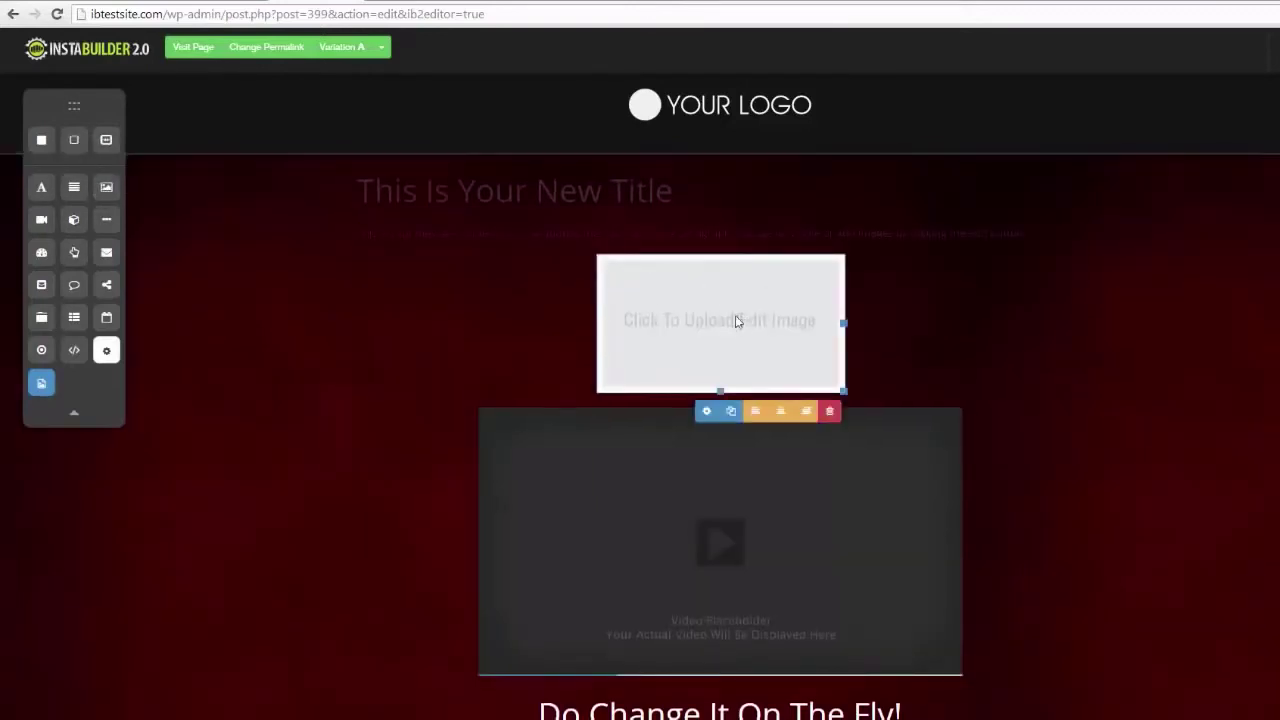
left_click(704, 413)
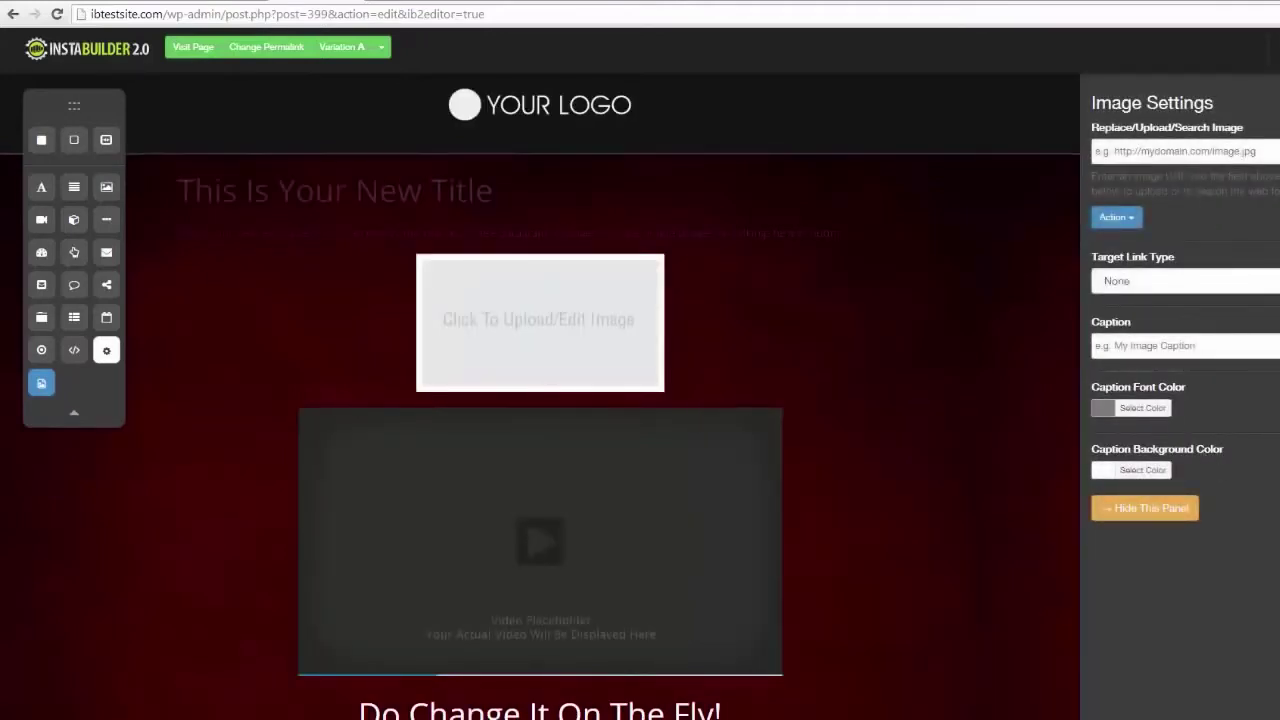
key("Escape")
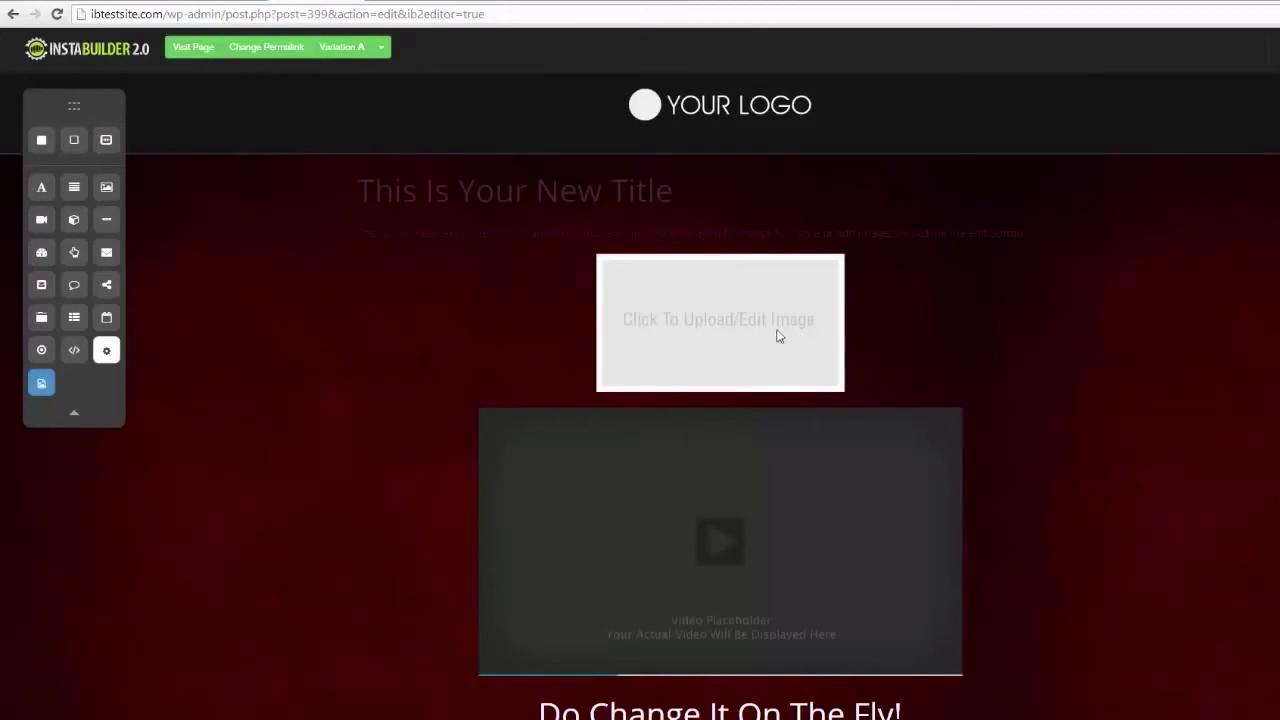
Delete the image element above the video placeholder.
mouse_move(822, 320)
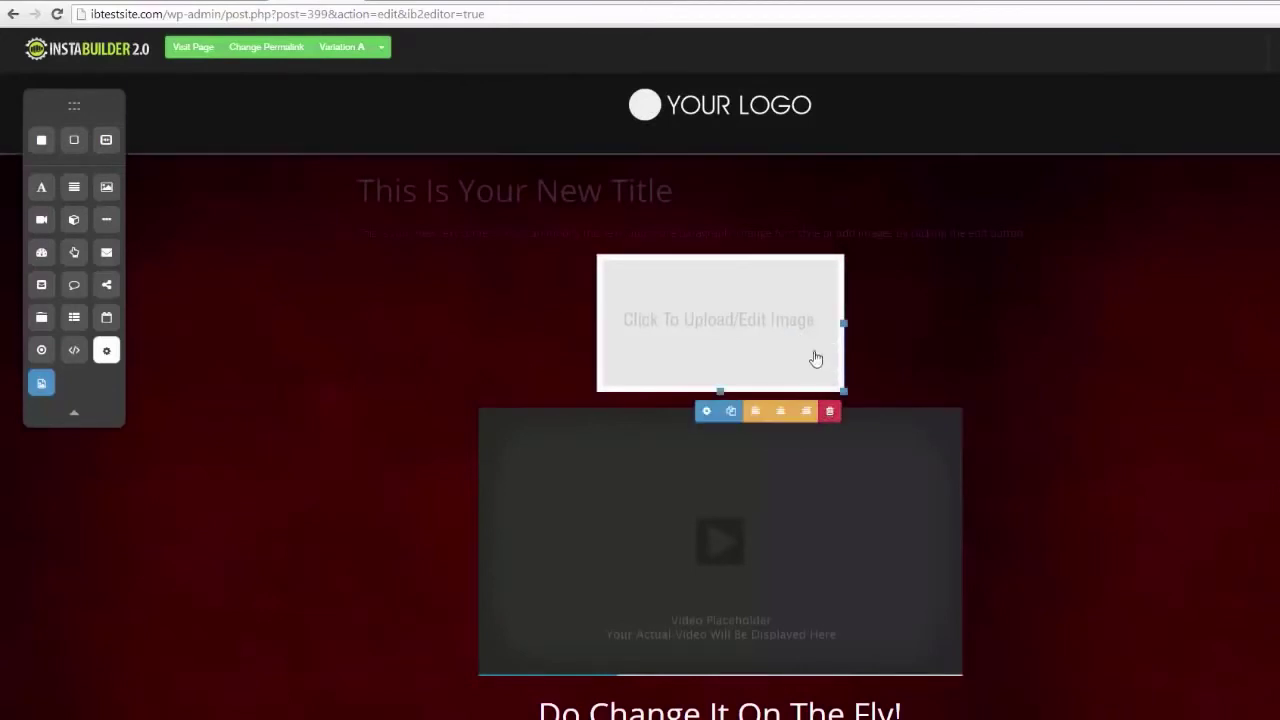
left_click(828, 414)
left_click(760, 110)
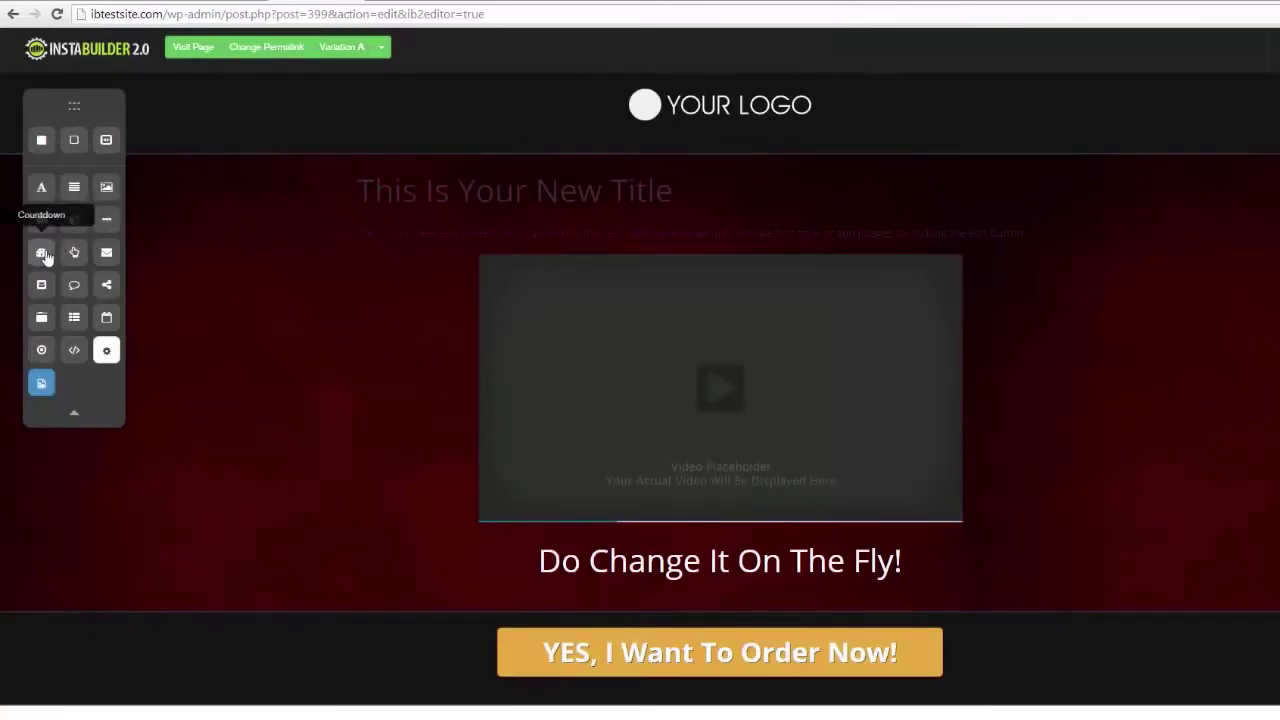
Add a countdown element between the new title and text, and open its Countdown Setup settings.
left_click_drag(43, 254, 725, 250)
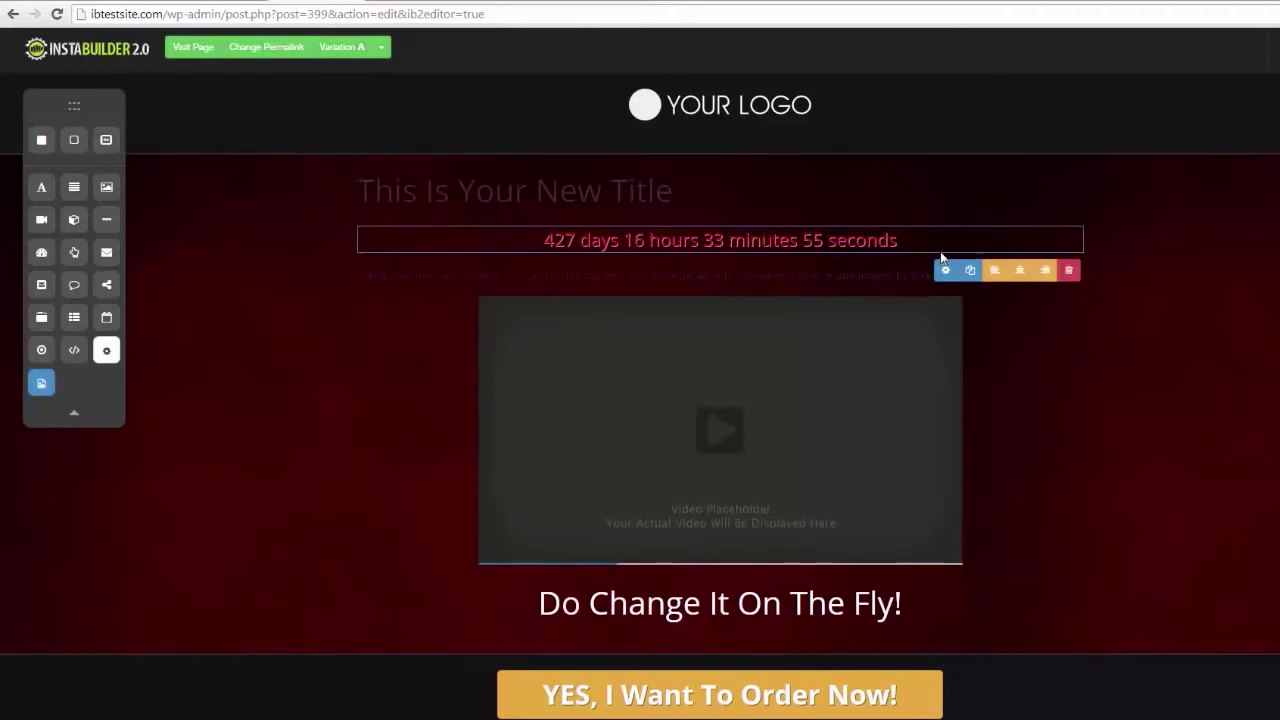
left_click(943, 270)
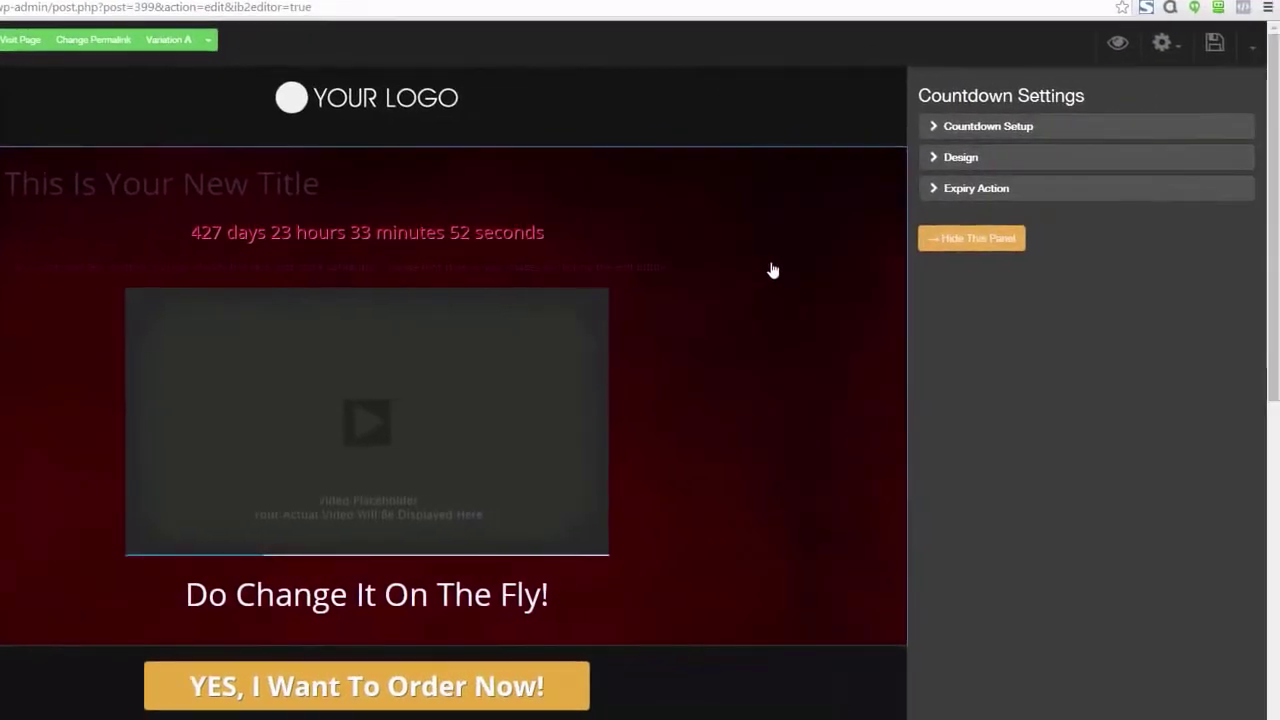
left_click(930, 128)
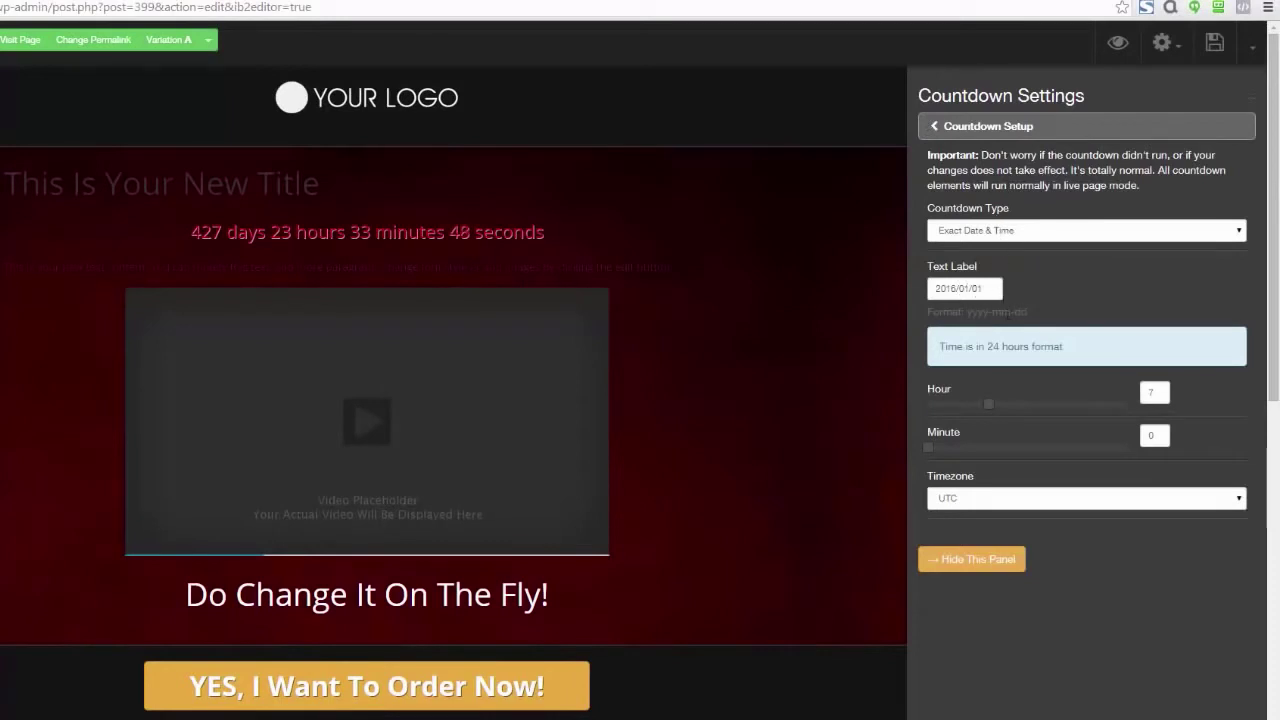
Try the Fancy Text, Flat Box, Glossy Box and Circular styles on the countdown in its Design settings.
left_click(943, 127)
left_click(935, 163)
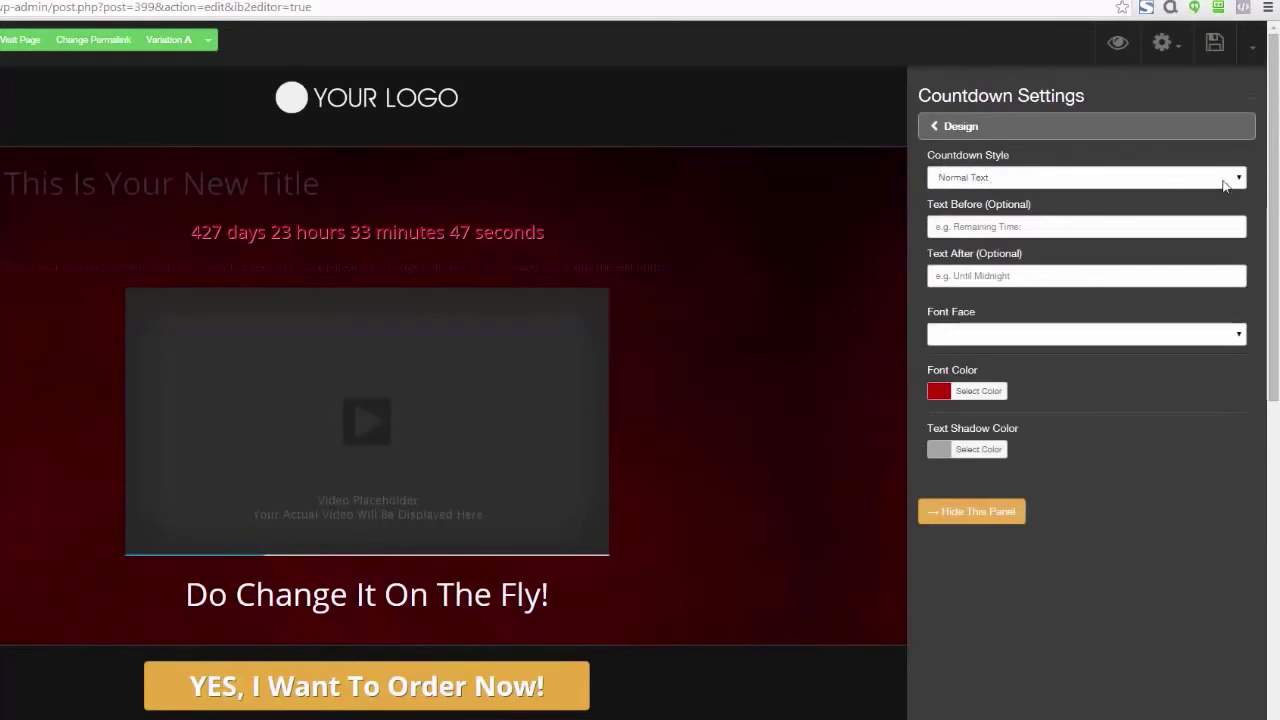
left_click(1222, 185)
left_click(1005, 213)
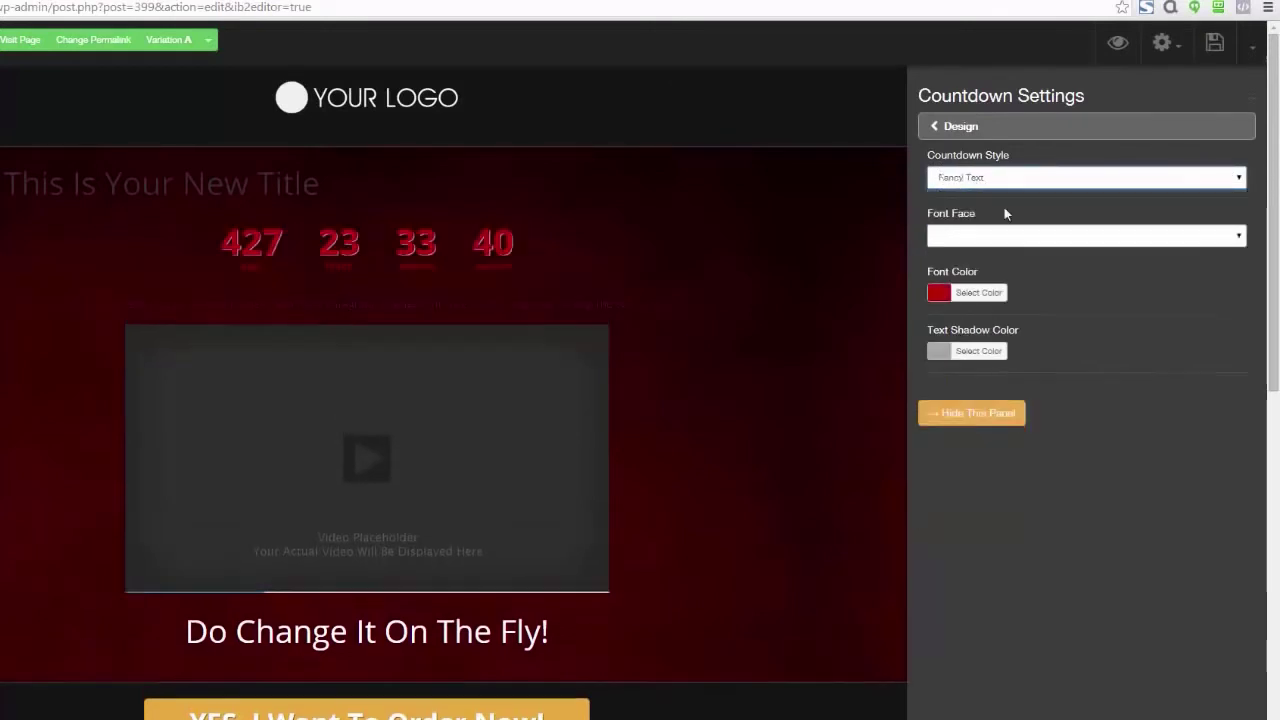
left_click(1231, 176)
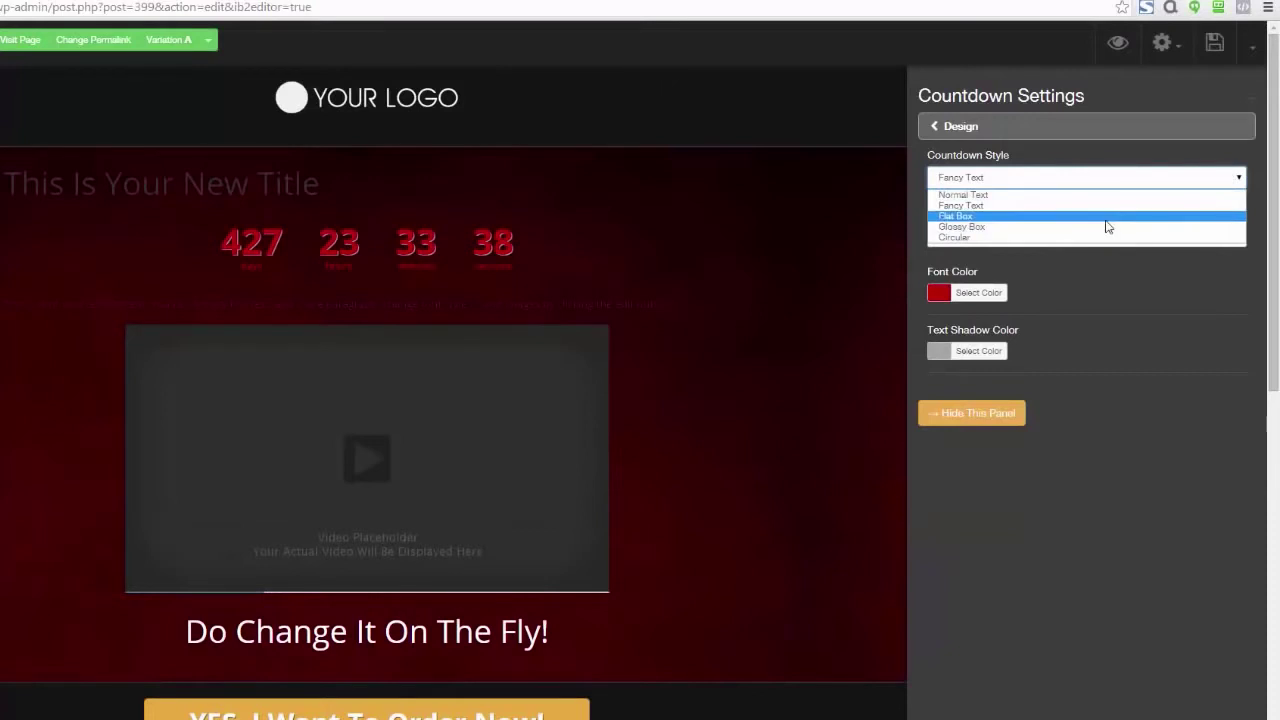
left_click(1107, 219)
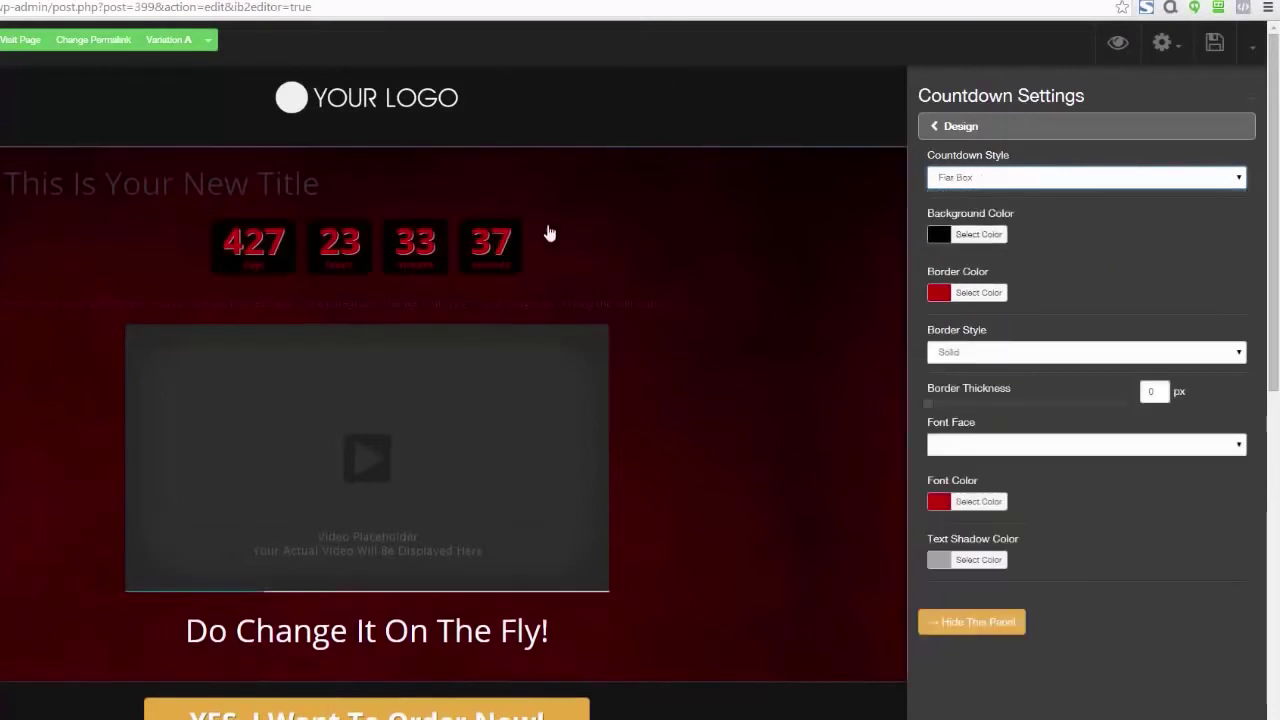
left_click(1231, 185)
left_click(1134, 226)
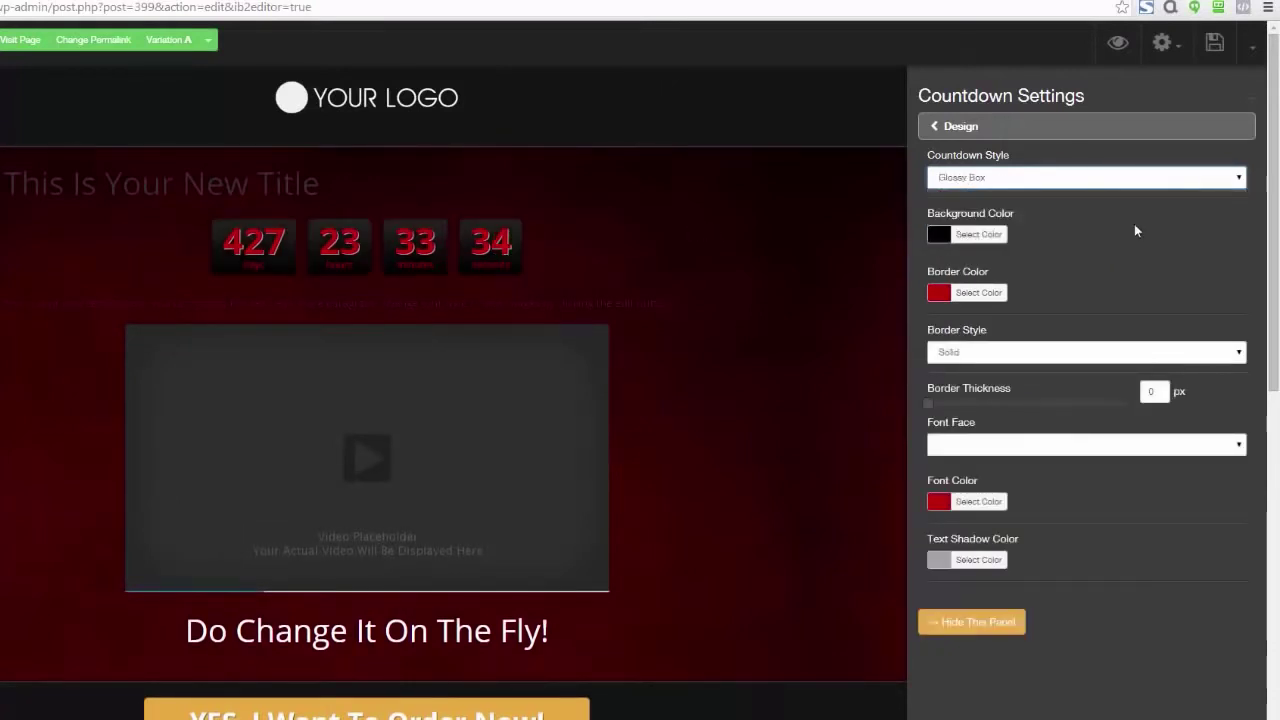
left_click(1217, 185)
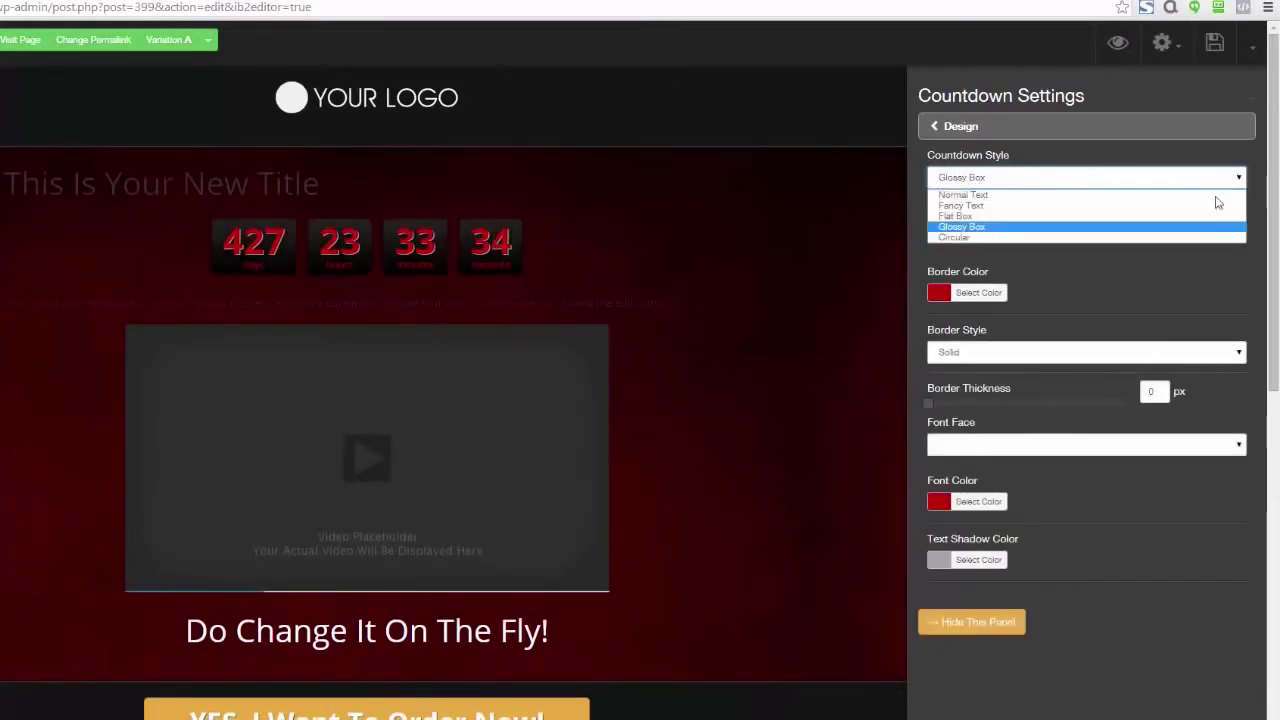
left_click(1173, 238)
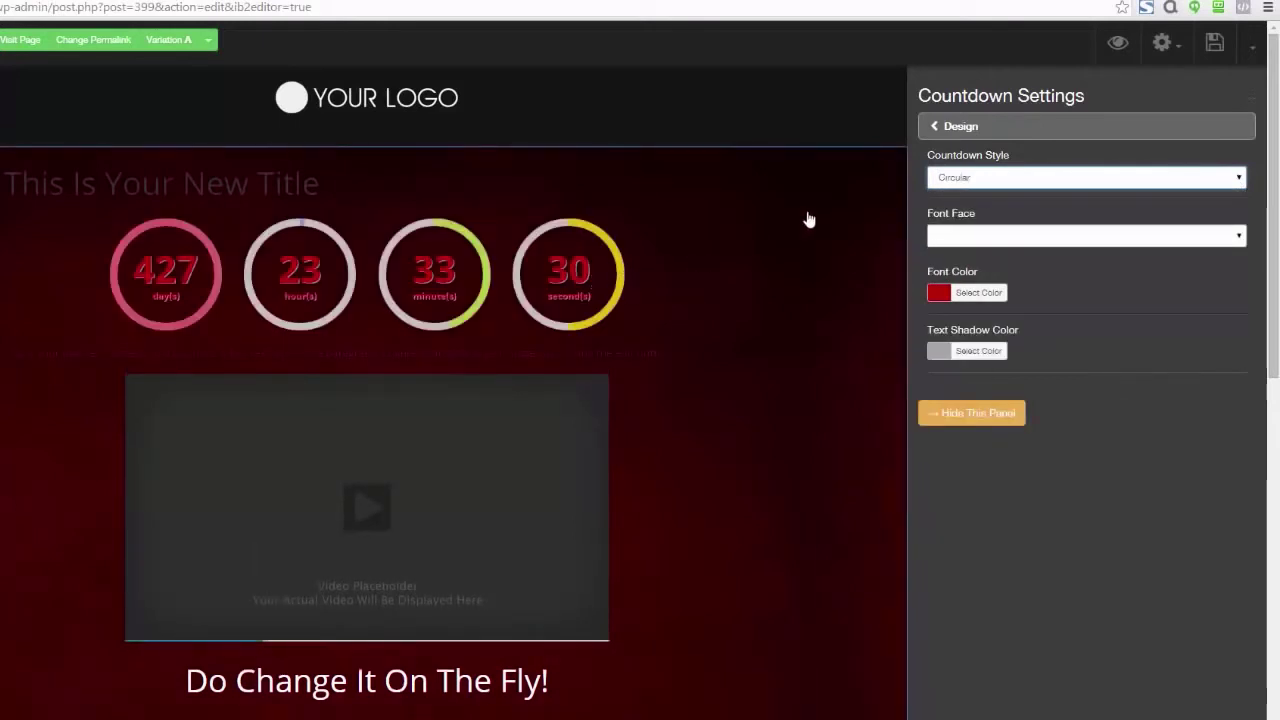
Set the countdown's font color to near-white #f9f9f9 and its countdown style to Flat Box.
left_click(939, 294)
left_click(937, 324)
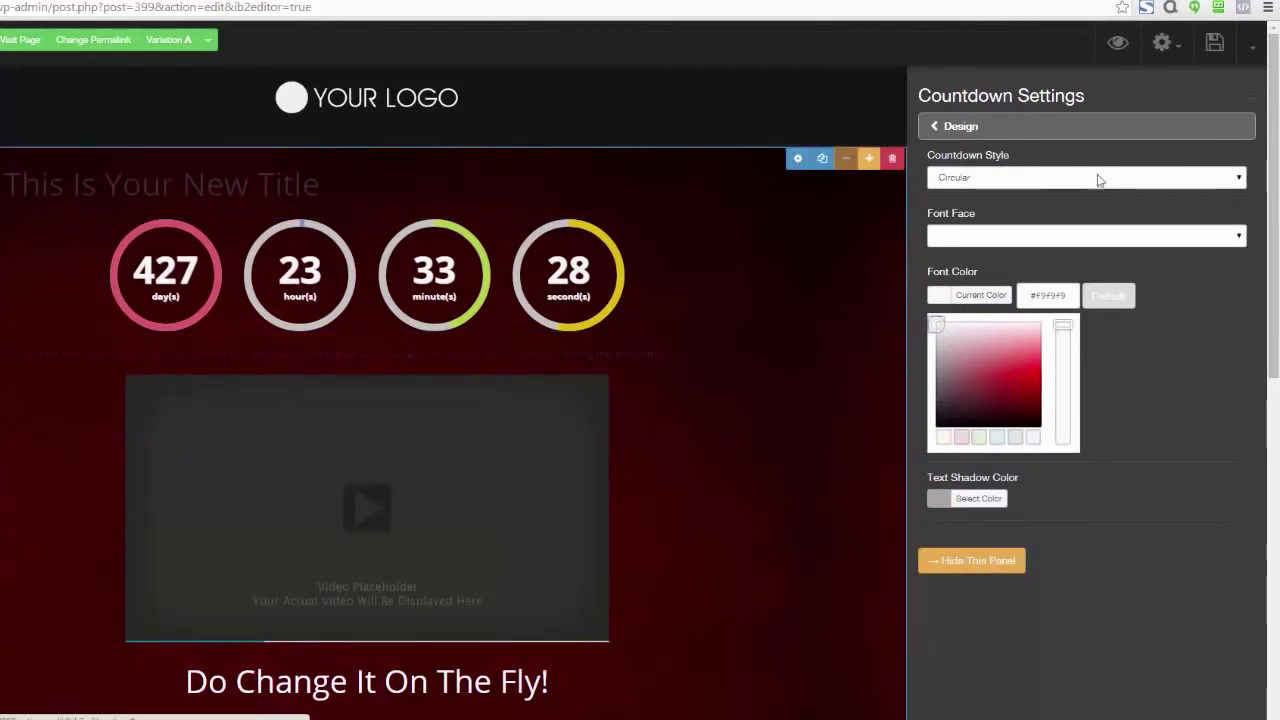
left_click(1239, 180)
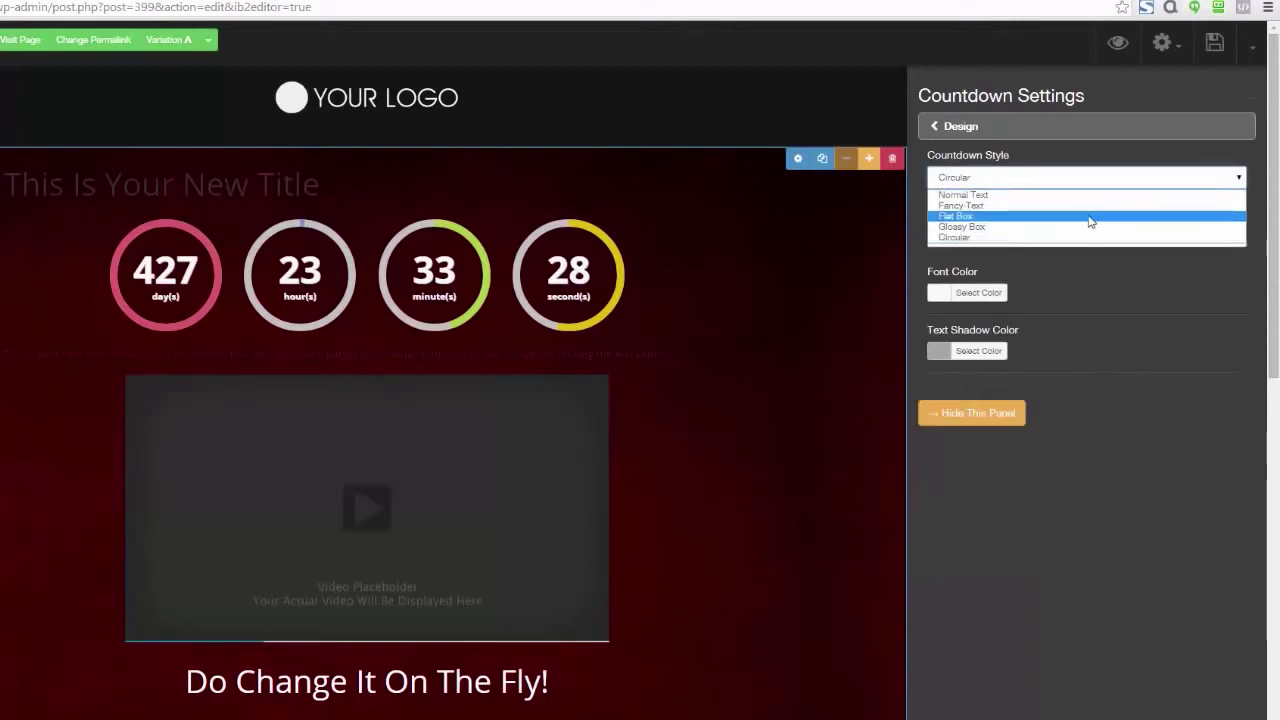
left_click(1087, 216)
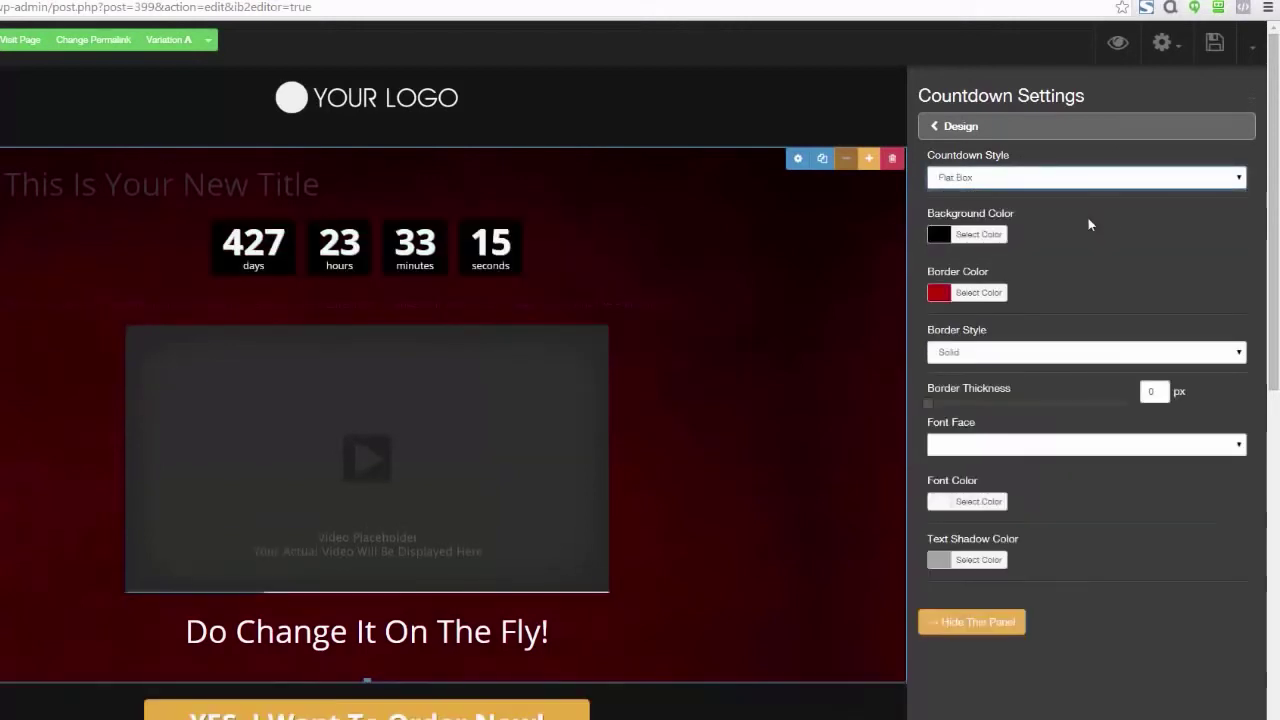
Set the background color of the countdown boxes to dark red #1e0000 and return to the main countdown settings.
left_click(965, 235)
left_click(969, 338)
mouse_move(991, 323)
left_mouse_down()
mouse_move(1030, 290)
mouse_move(980, 337)
mouse_move(971, 286)
mouse_move(1021, 344)
mouse_move(1006, 286)
mouse_move(1037, 346)
mouse_move(1031, 309)
mouse_move(1014, 292)
mouse_move(997, 320)
mouse_move(1035, 362)
left_mouse_up()
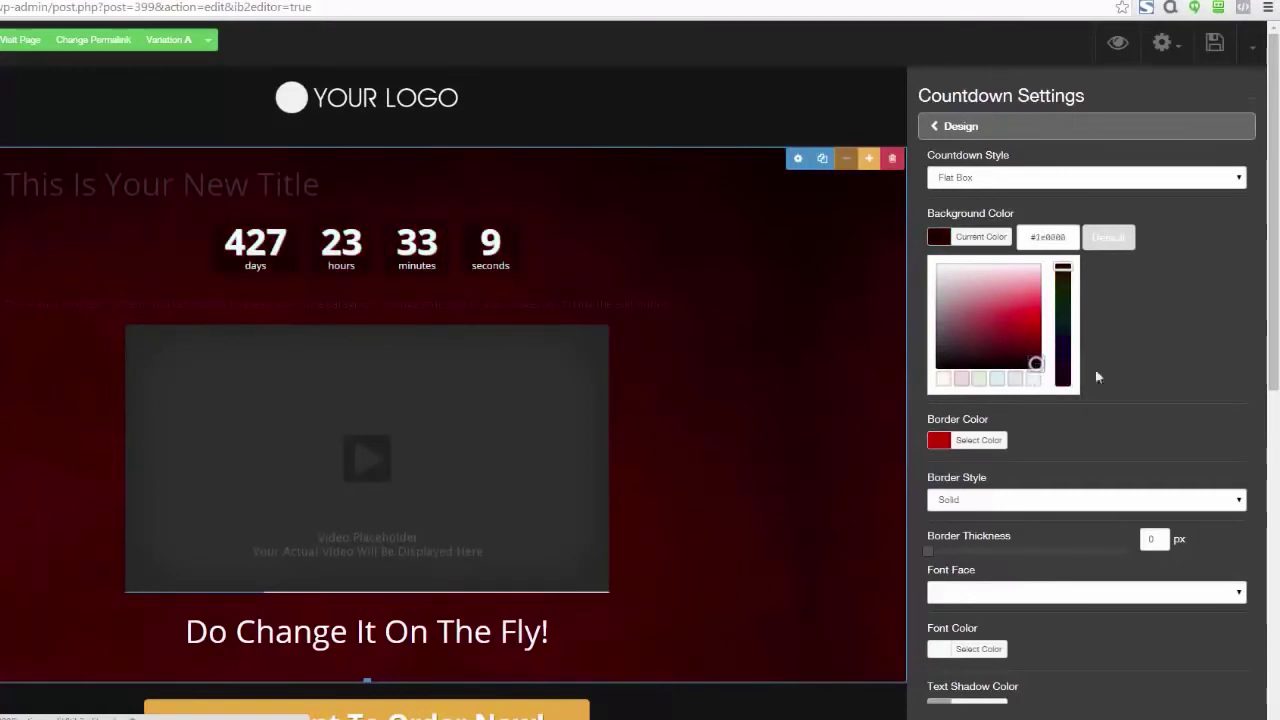
left_click(1074, 366)
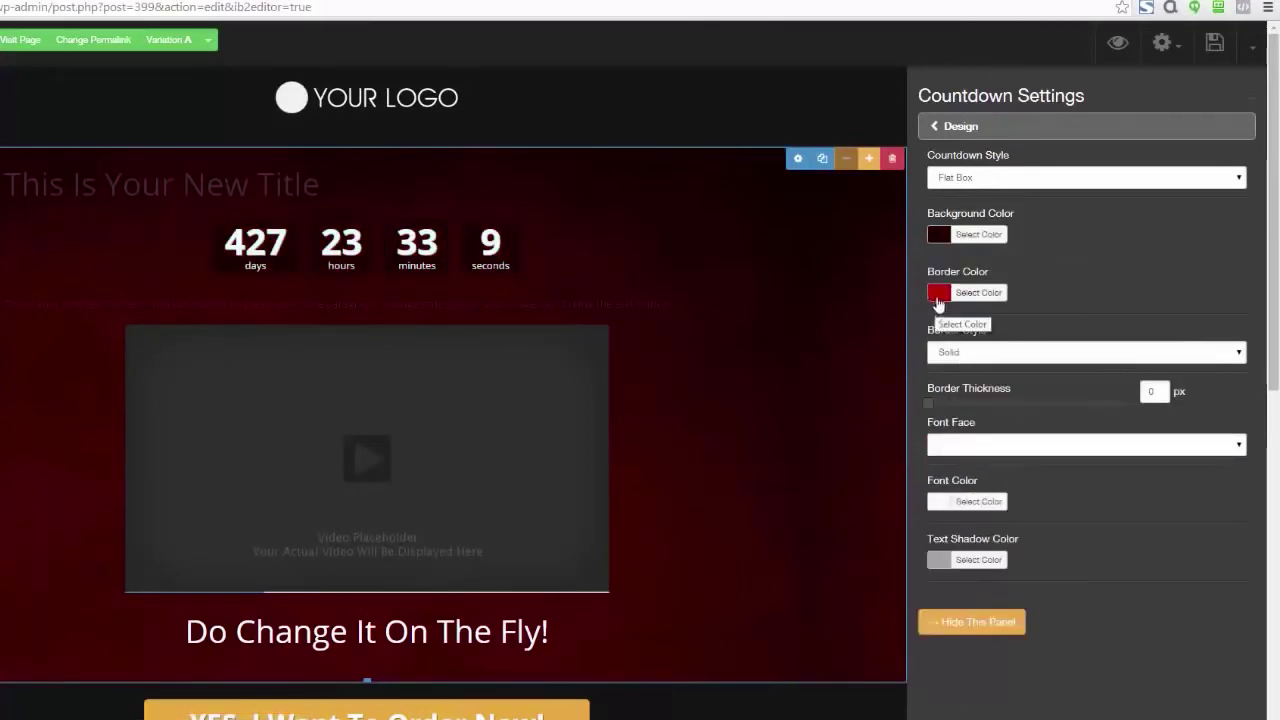
left_click(934, 128)
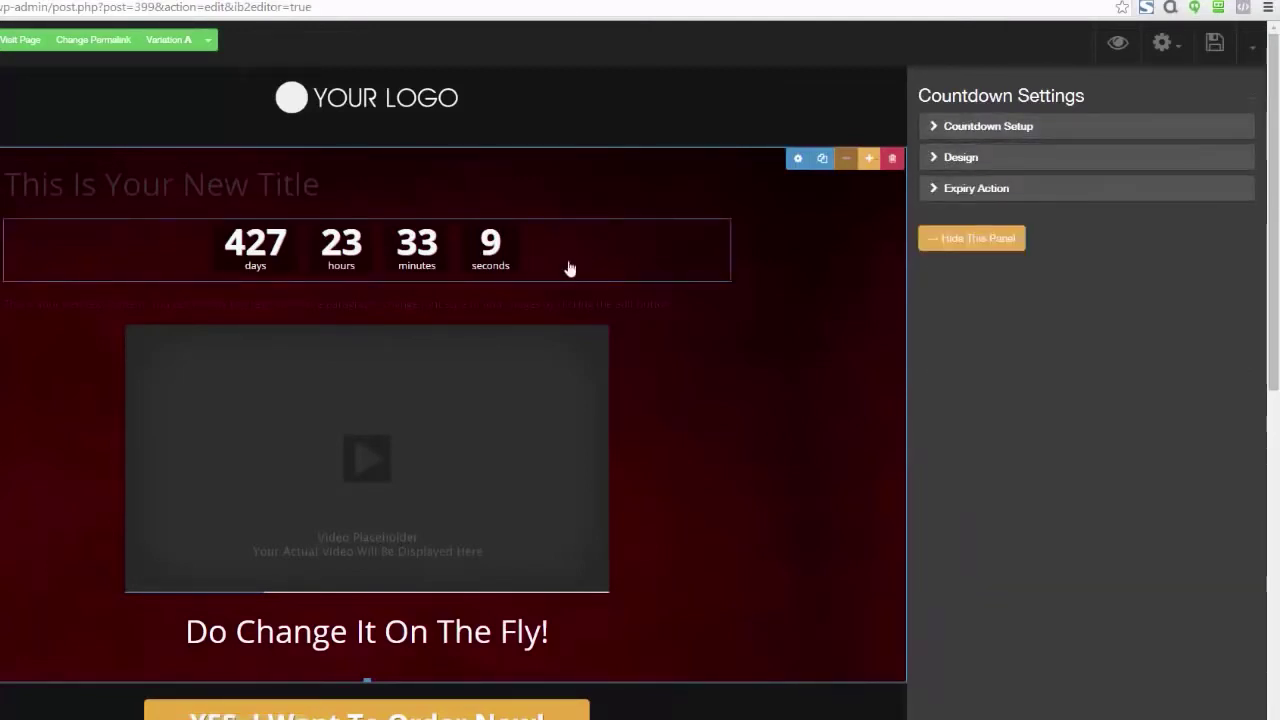
Review the action types available for the countdown's expiry without changing the choice, and hide the countdown settings.
left_click(930, 190)
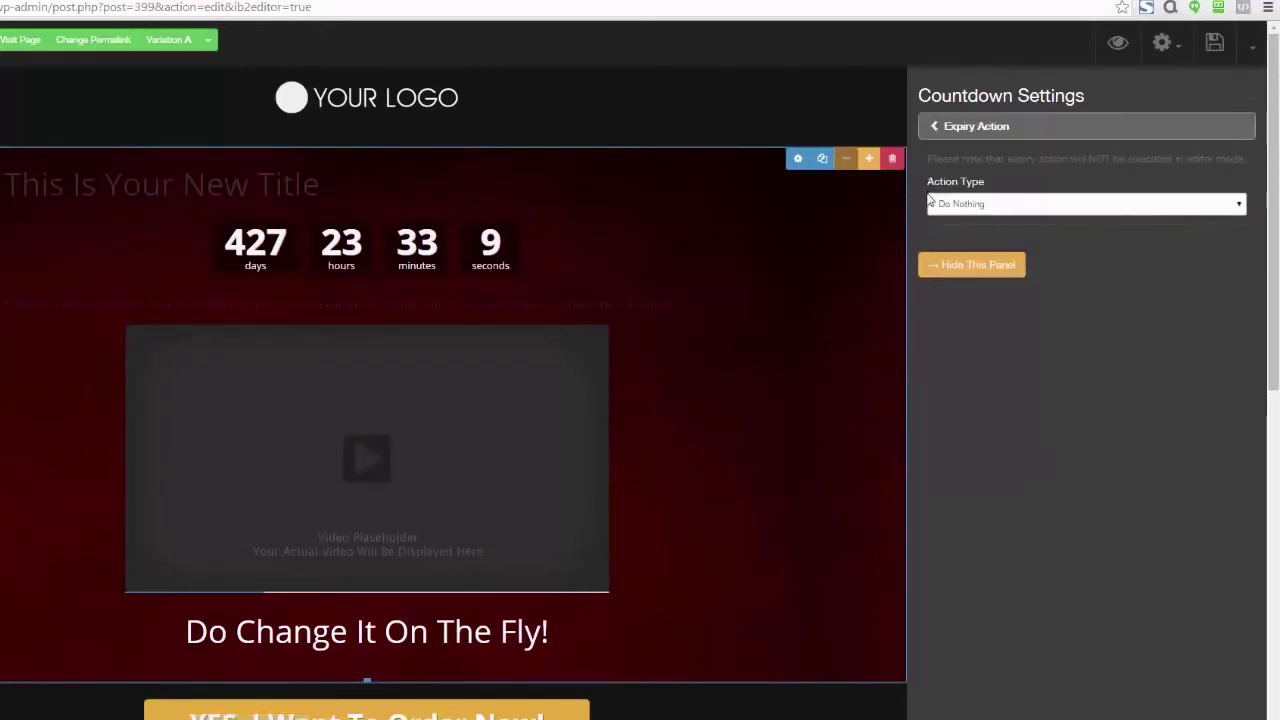
left_click(1240, 206)
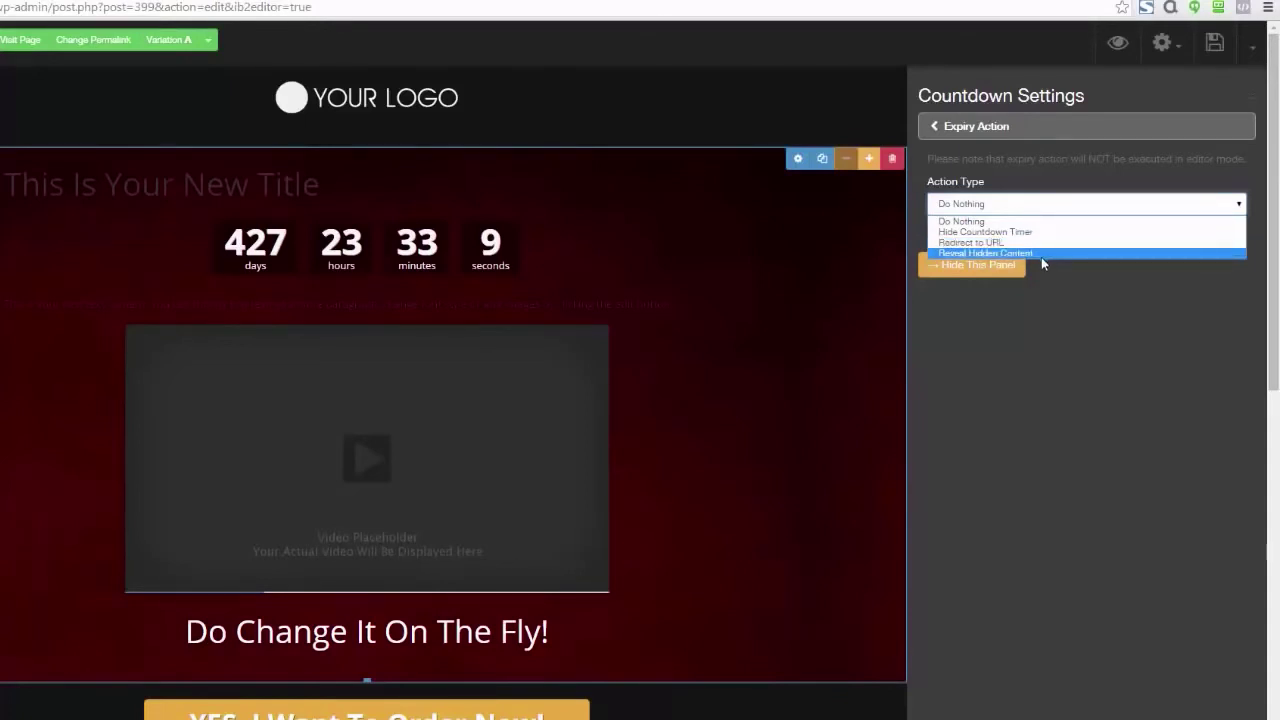
left_click(1044, 302)
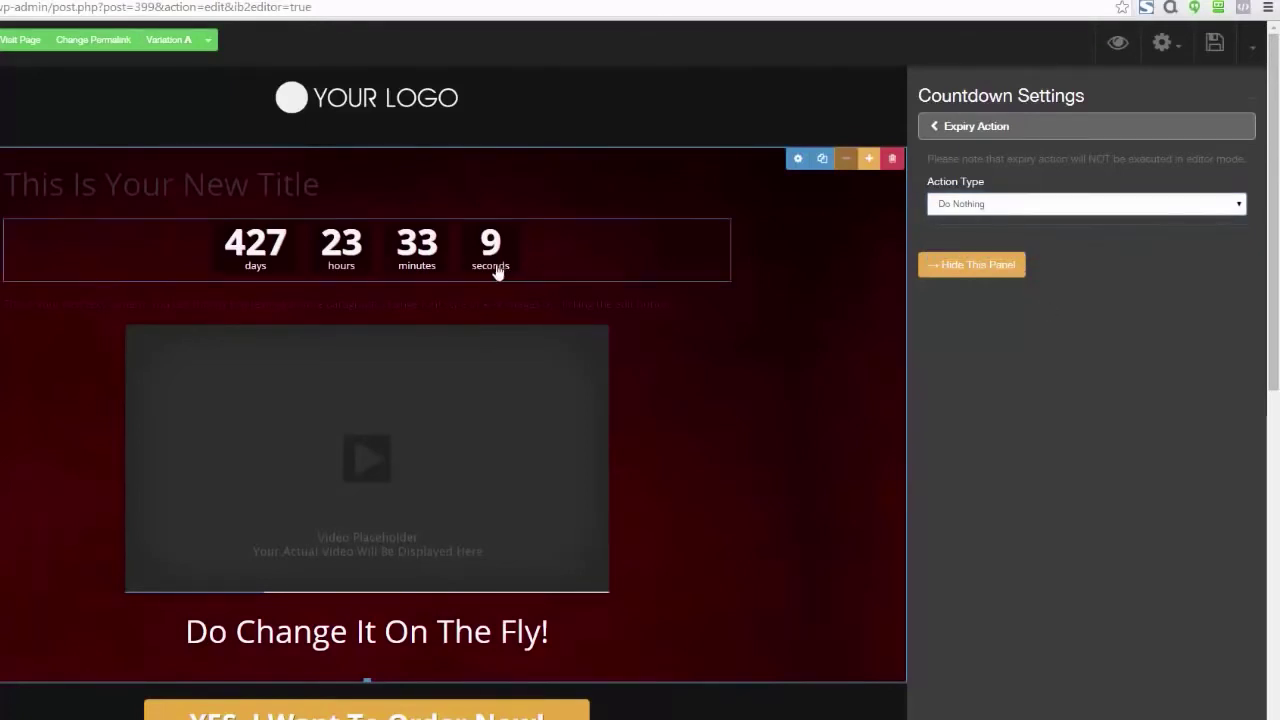
left_click(1248, 102)
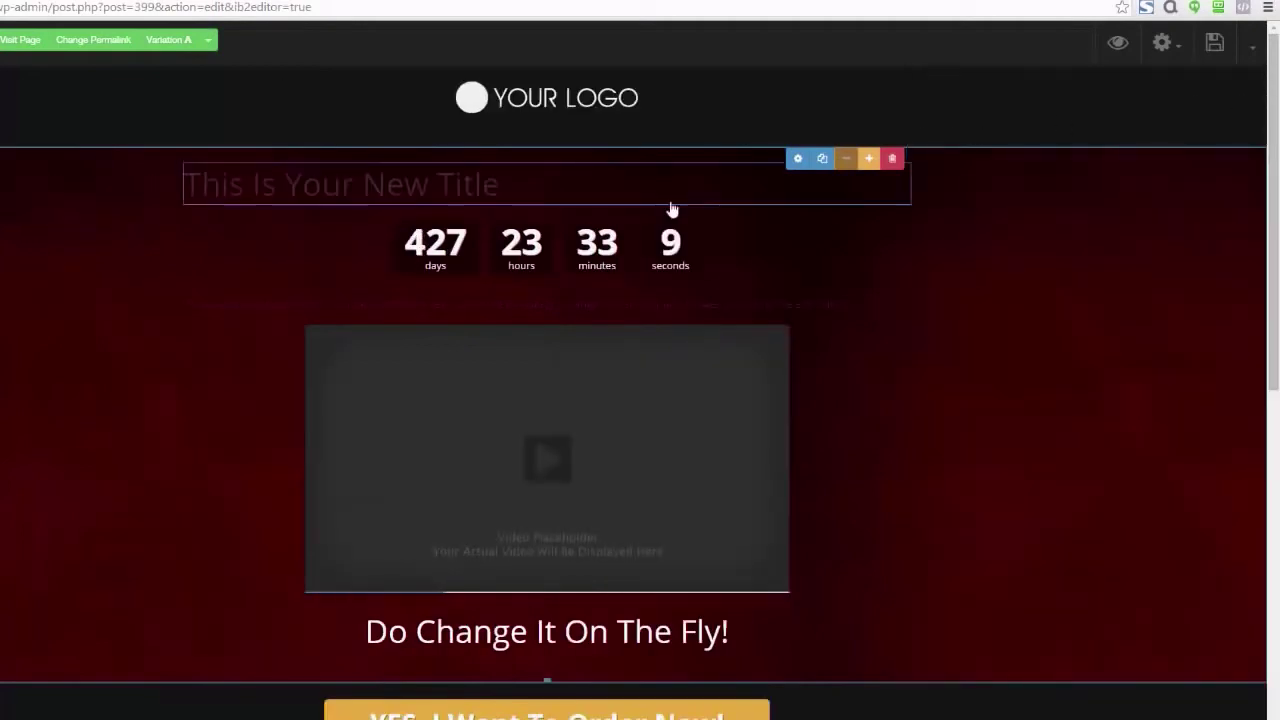
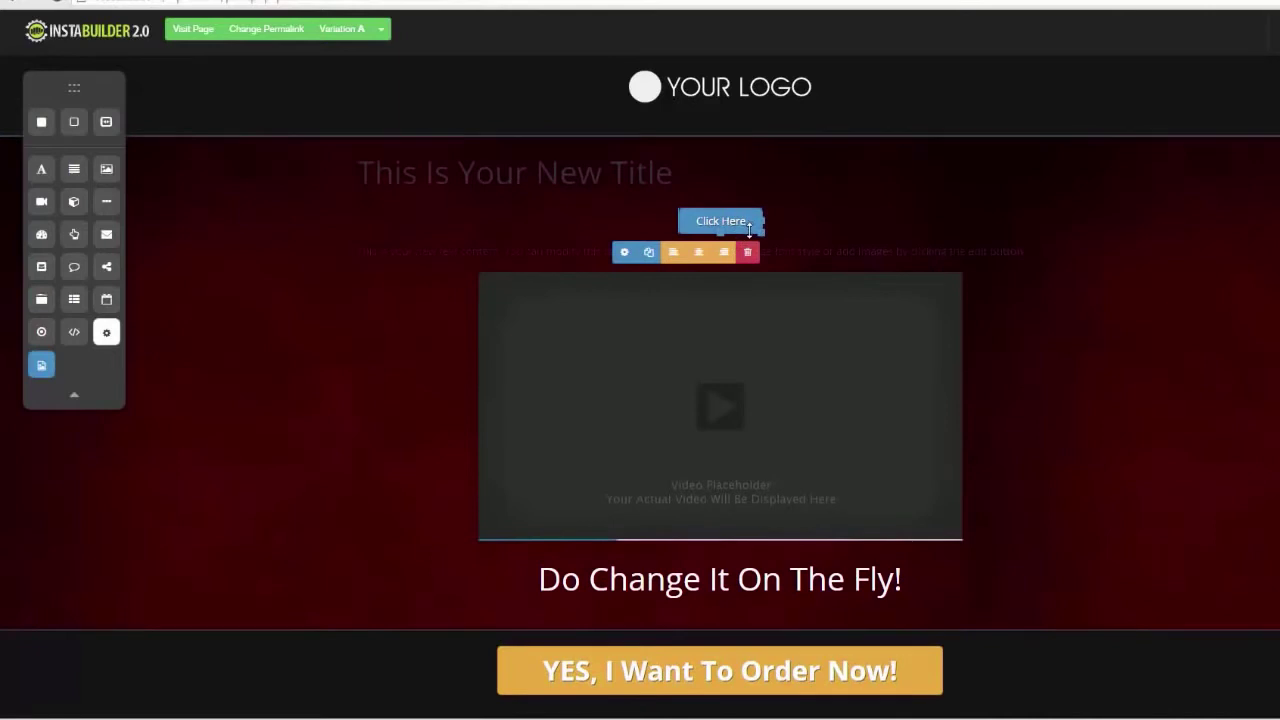
Open the settings of the Click Here button above the video and examine its text label and font options.
left_click(624, 252)
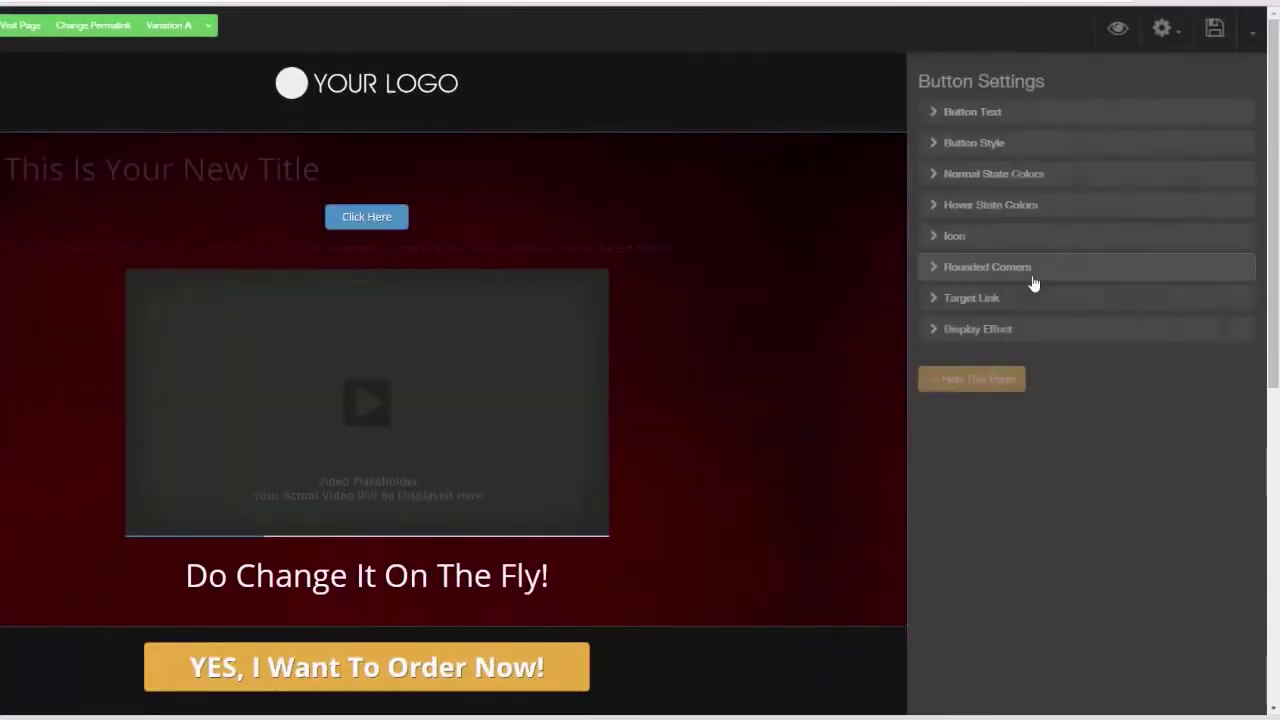
left_click(940, 116)
left_click_drag(992, 162, 919, 155)
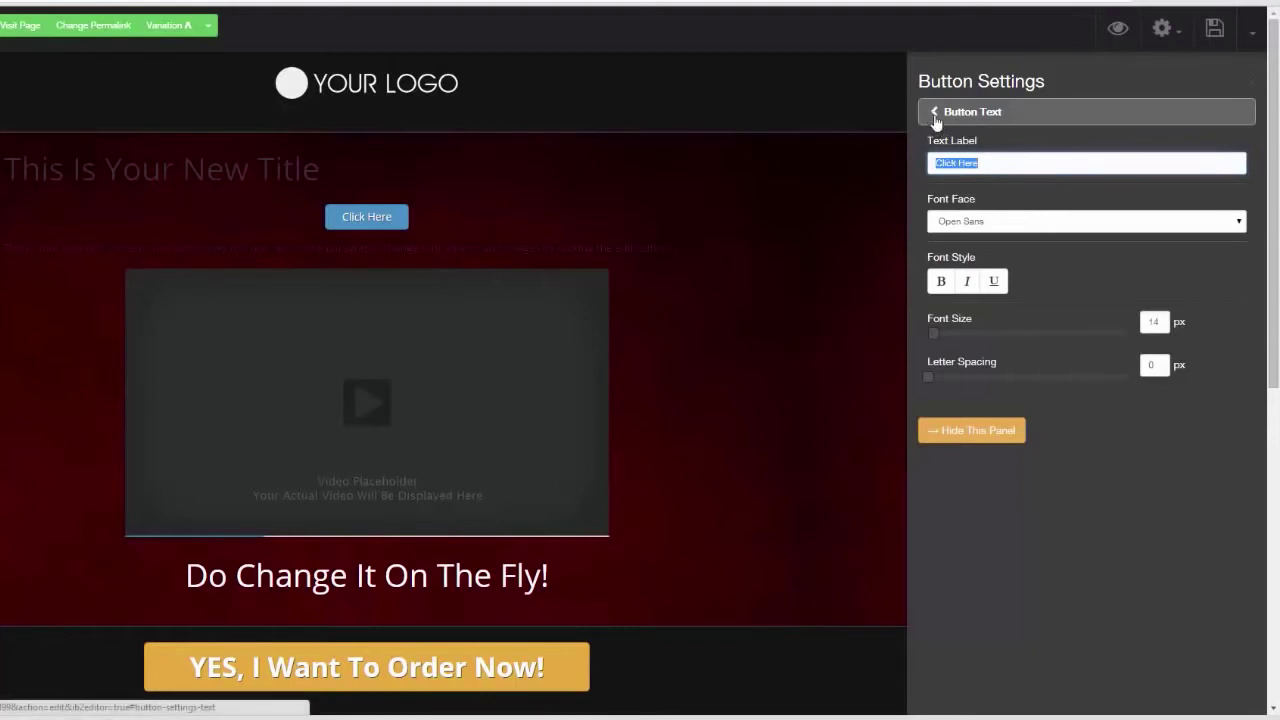
Preview the Glossy style on the Click Here button, and set its button style to Flat.
left_click(936, 121)
left_click(926, 142)
left_click(1238, 164)
left_click(1202, 190)
left_click(1236, 167)
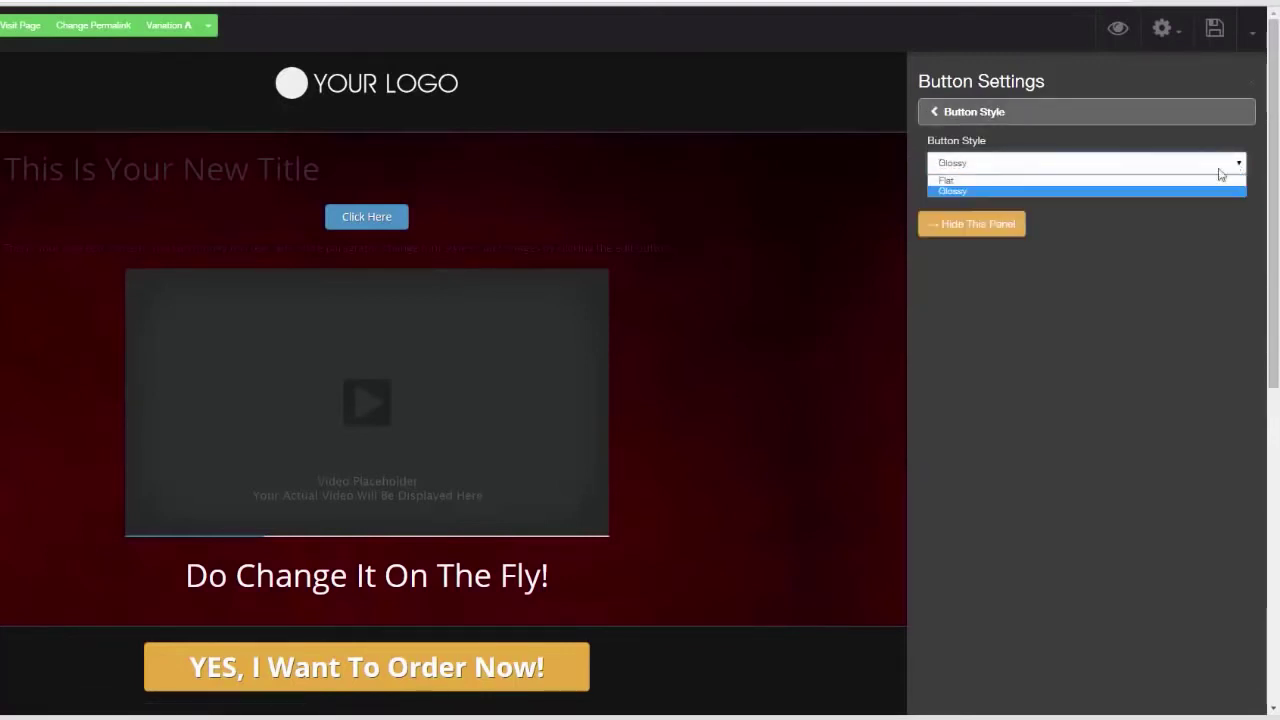
left_click(1100, 180)
left_click(980, 113)
Set the Click Here button's normal-state button color to blue #1919c6.
left_click(951, 176)
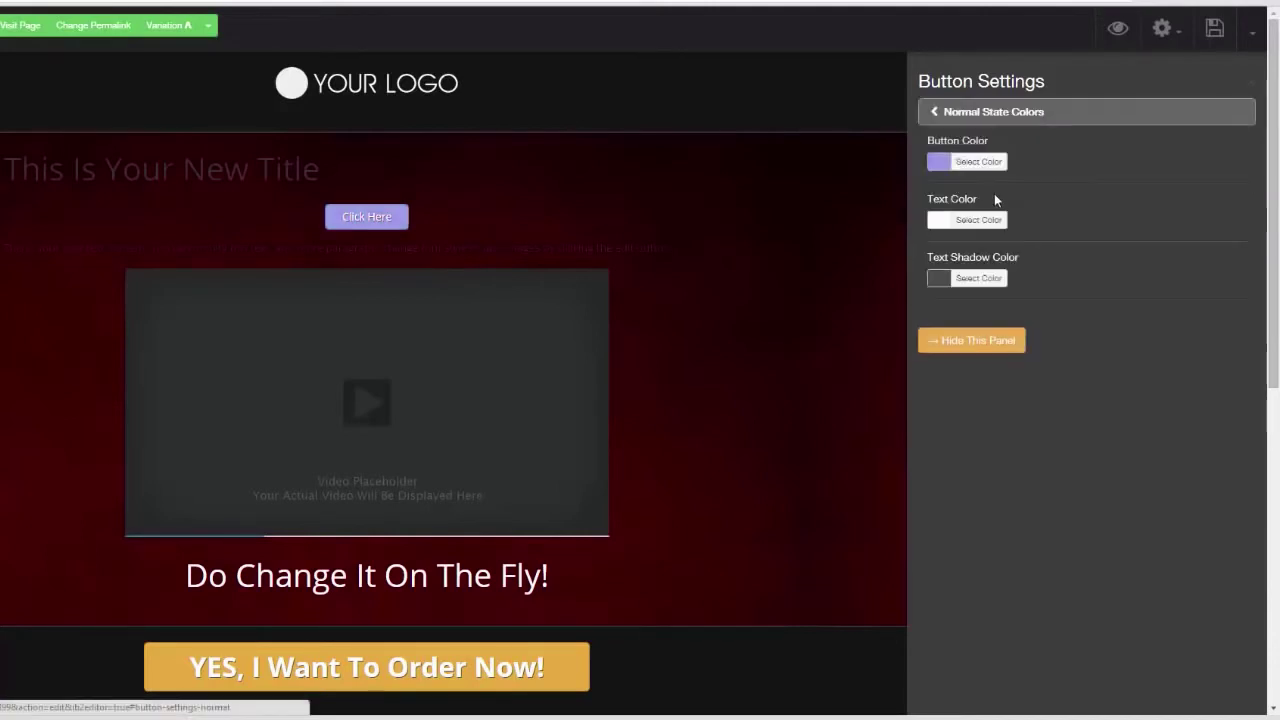
left_click(942, 161)
left_click_drag(1014, 213, 1015, 253)
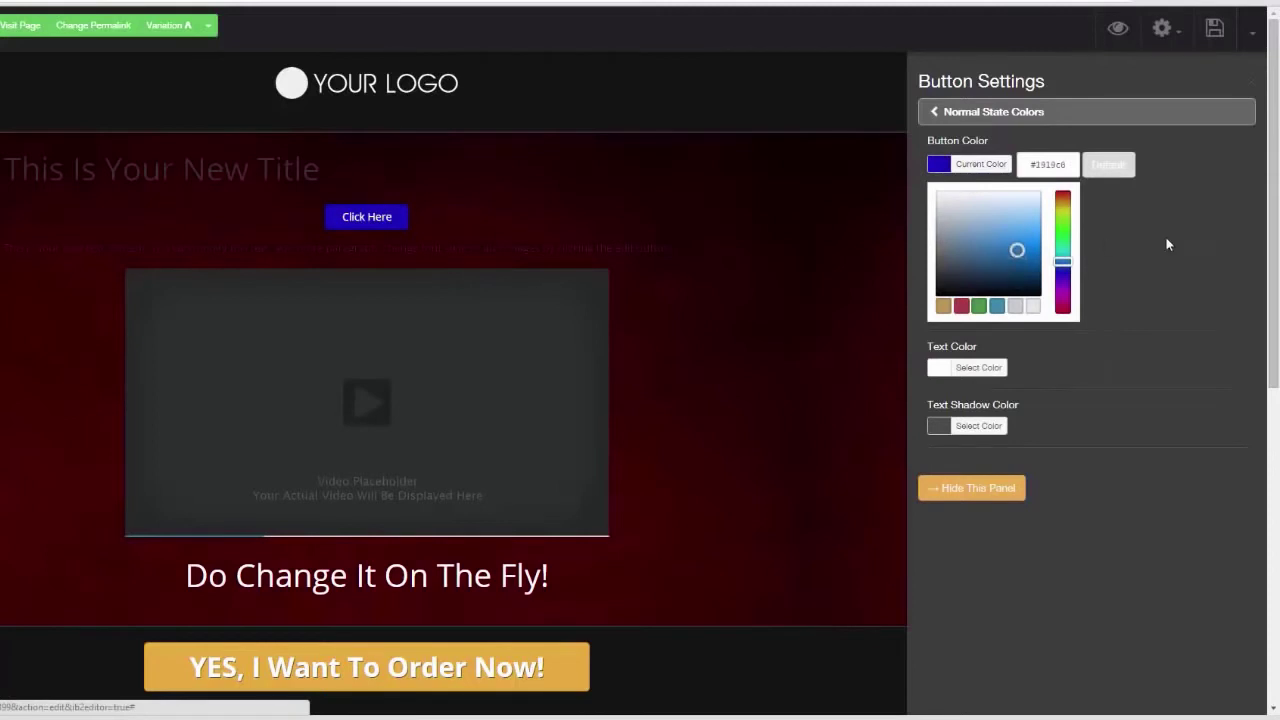
left_click(1155, 237)
left_click(940, 112)
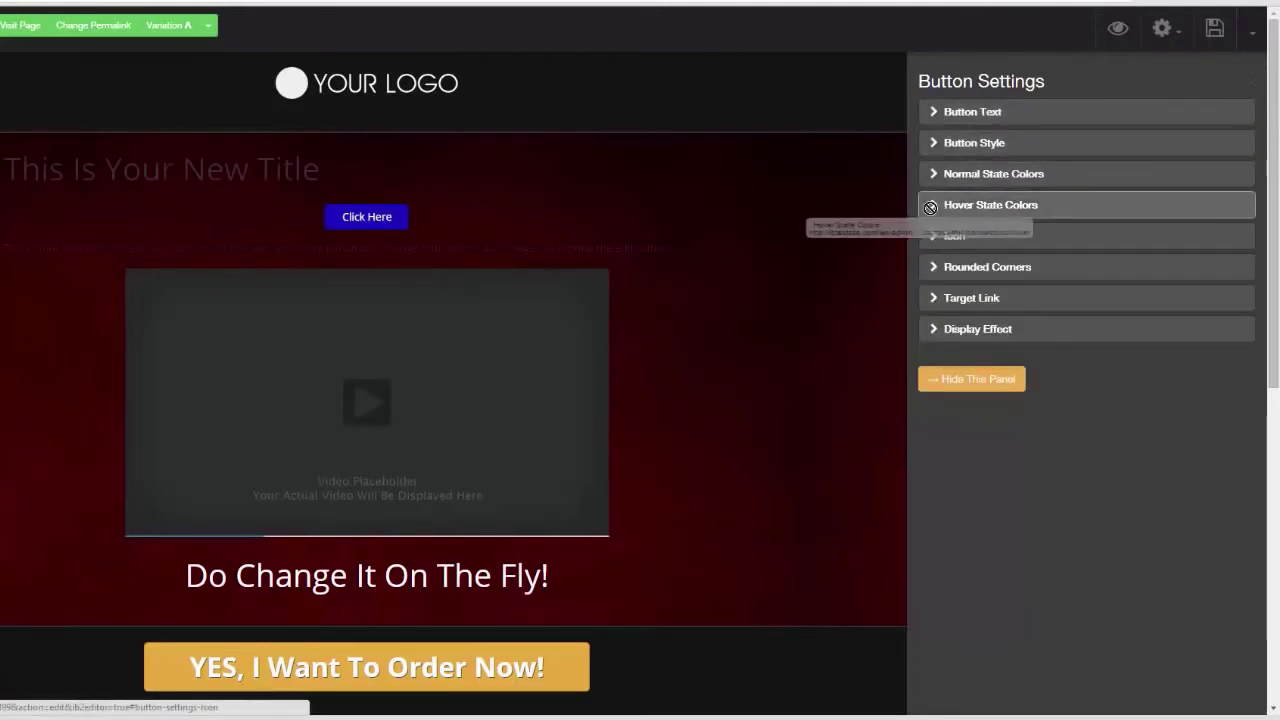
Set the Click Here button's hover-state button color to light orange #f6cd88.
left_click(932, 205)
left_click(938, 170)
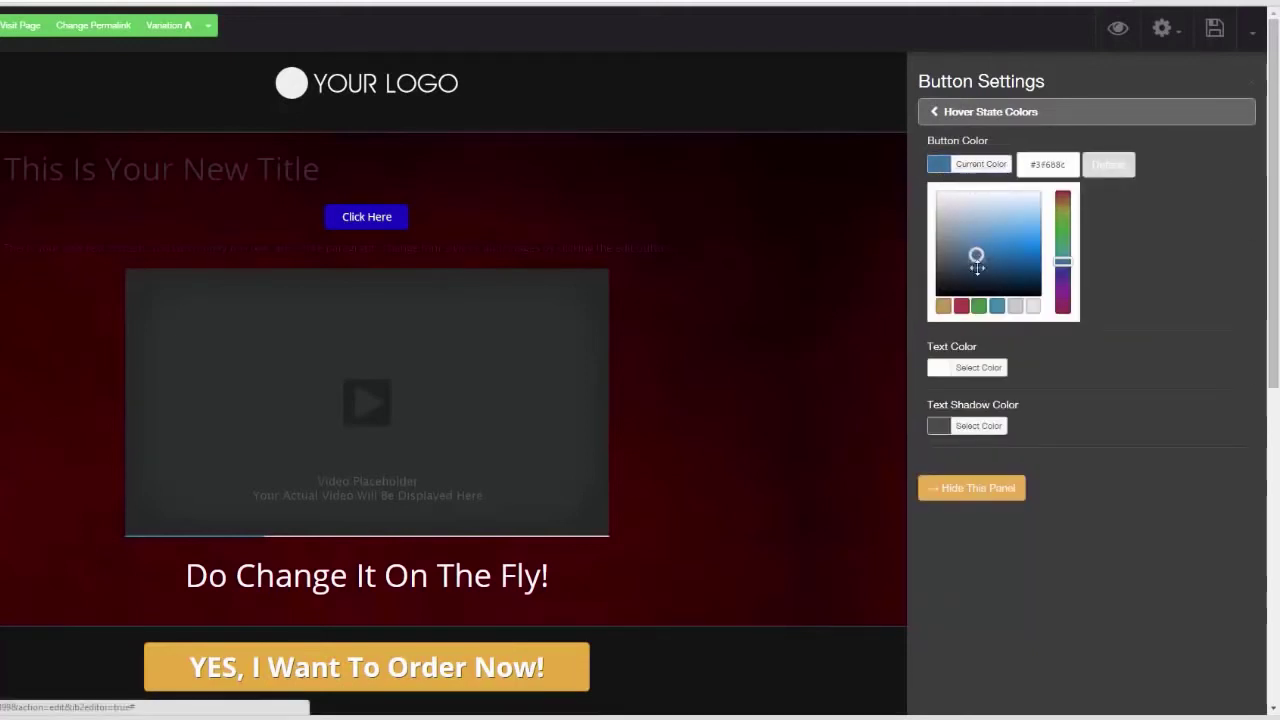
left_click(943, 305)
left_click(1027, 217)
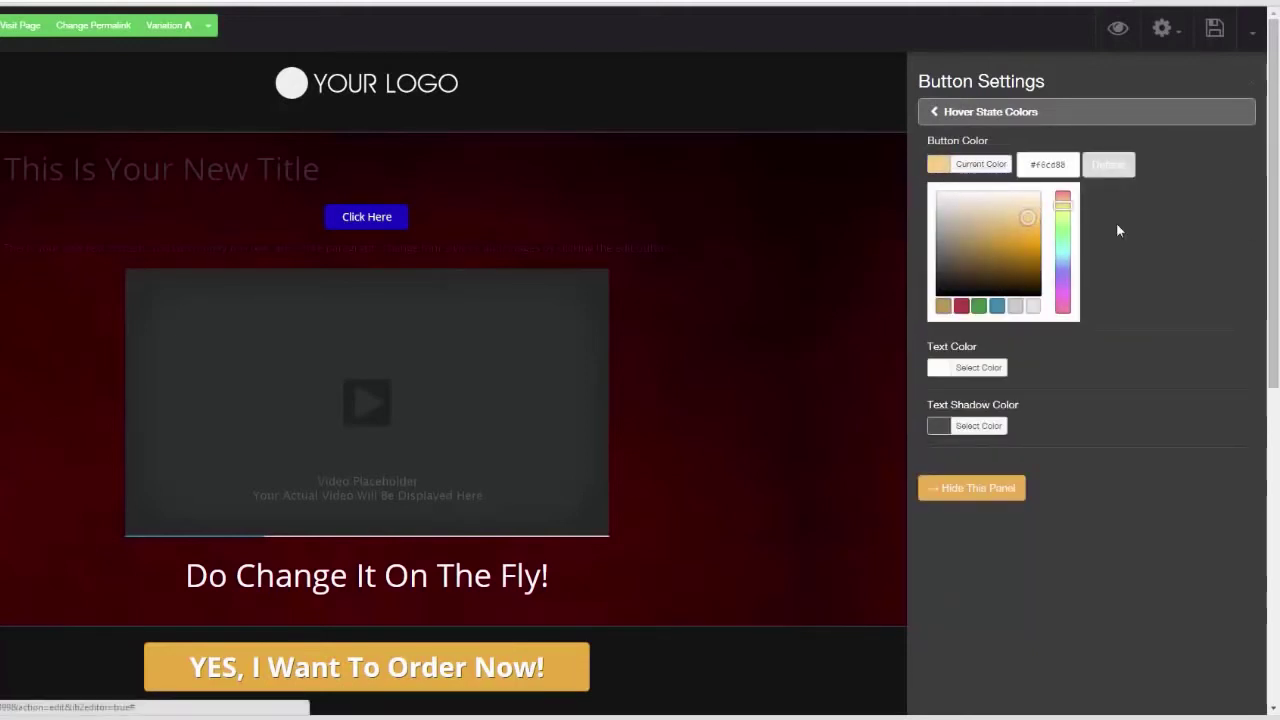
left_click(932, 113)
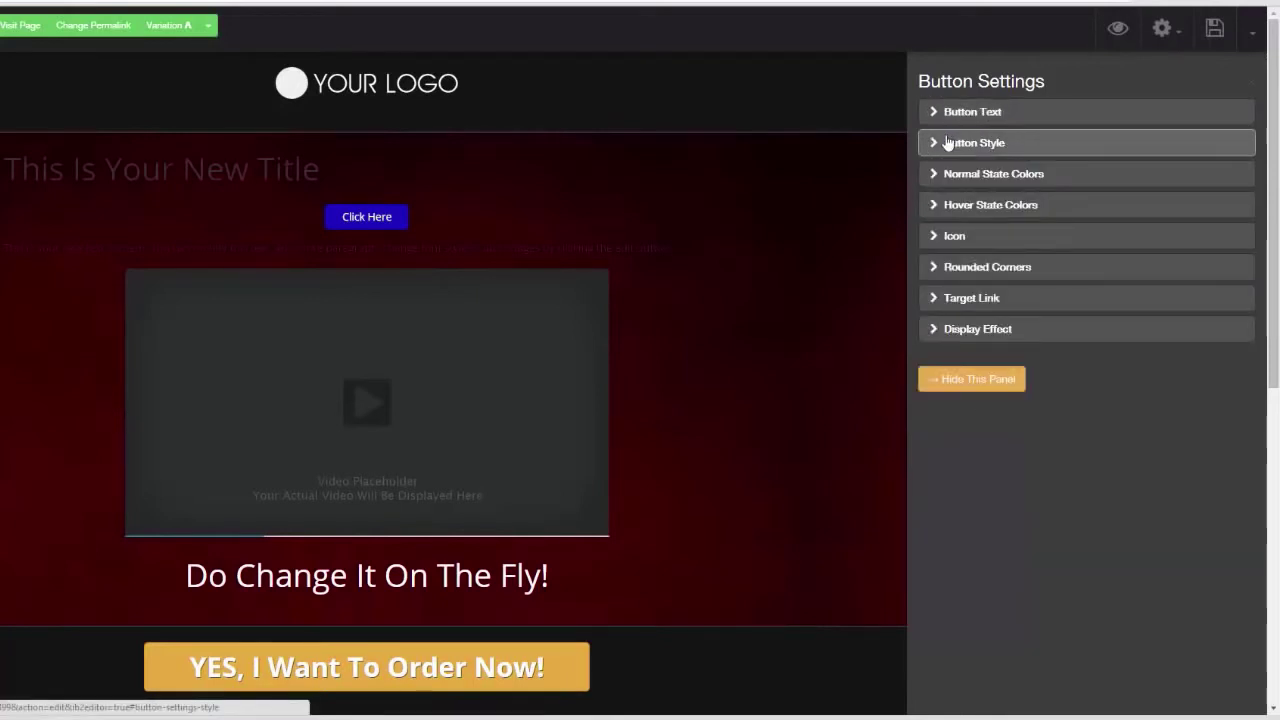
Add a circled checkmark icon before the Click Here button's text and round the button's corners to 15 px.
left_click(935, 240)
left_click(1010, 260)
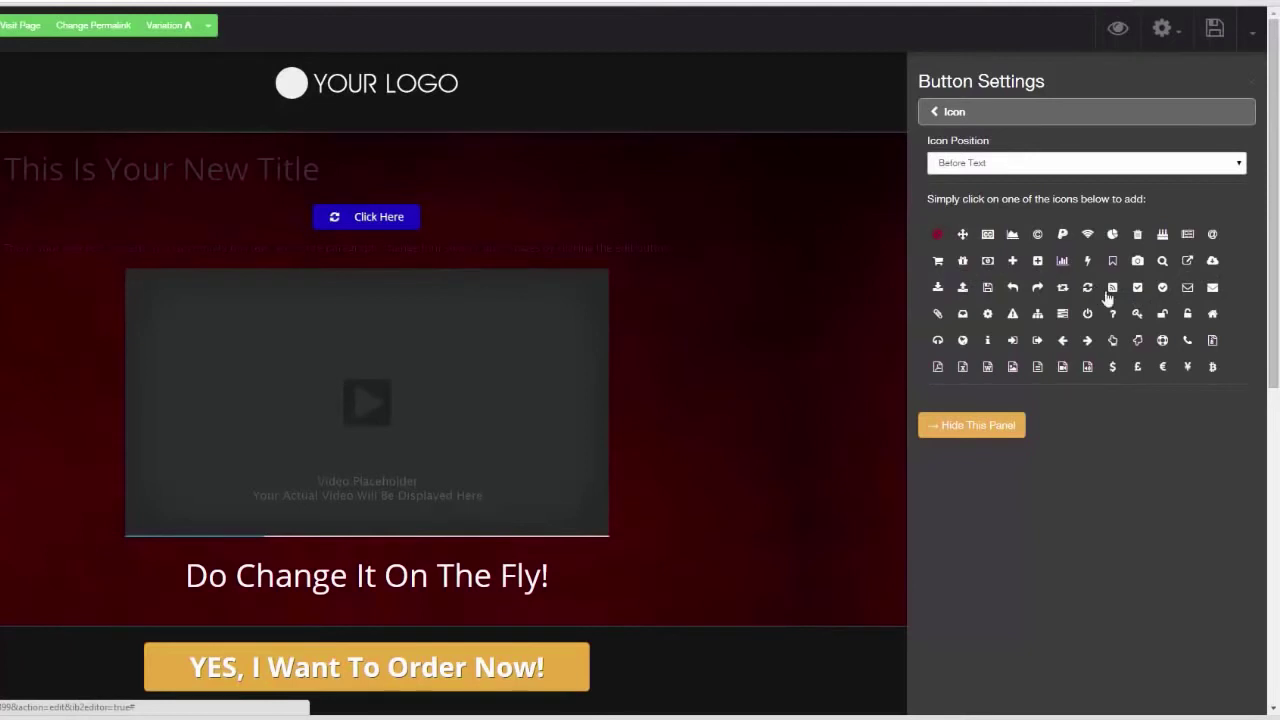
left_click(1162, 287)
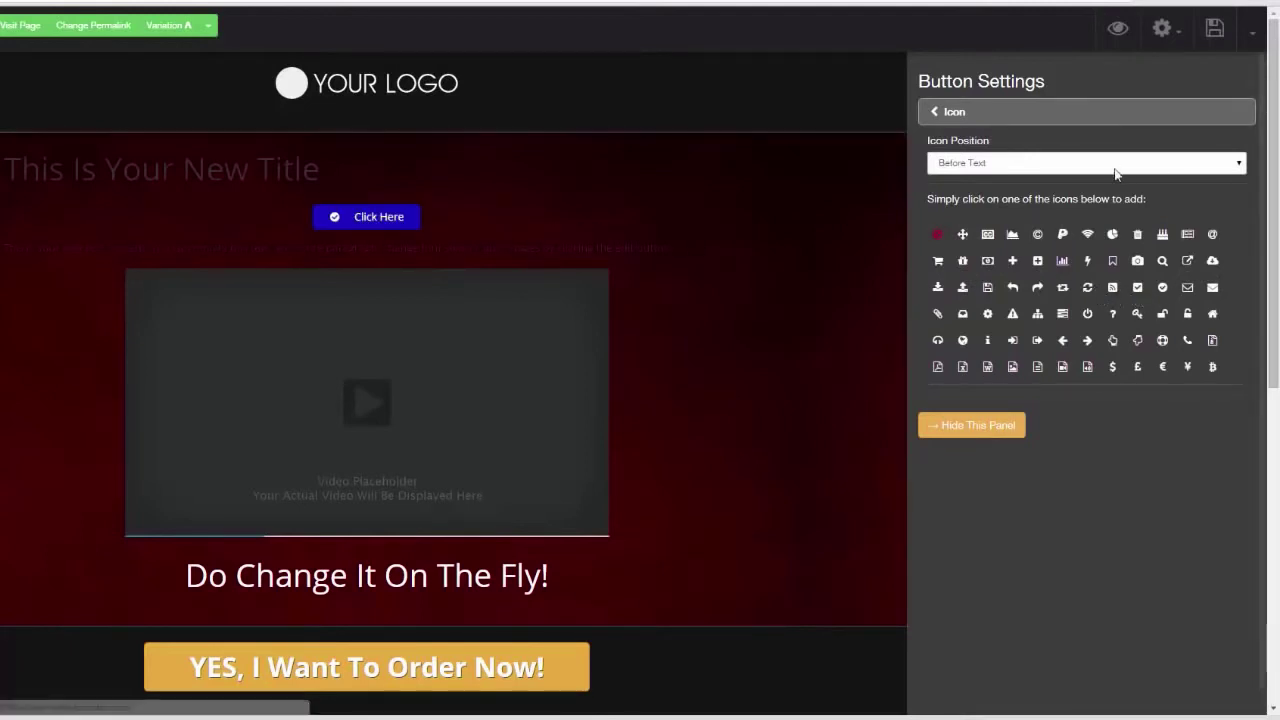
left_click(940, 116)
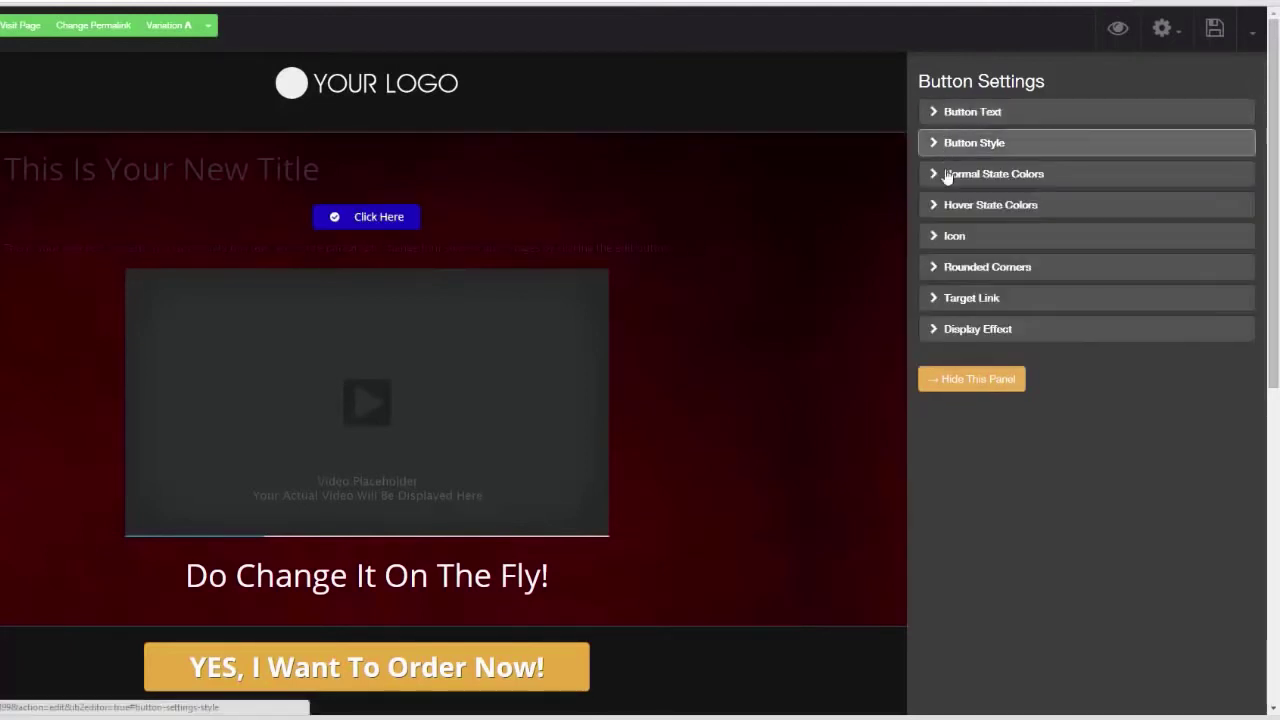
left_click(937, 263)
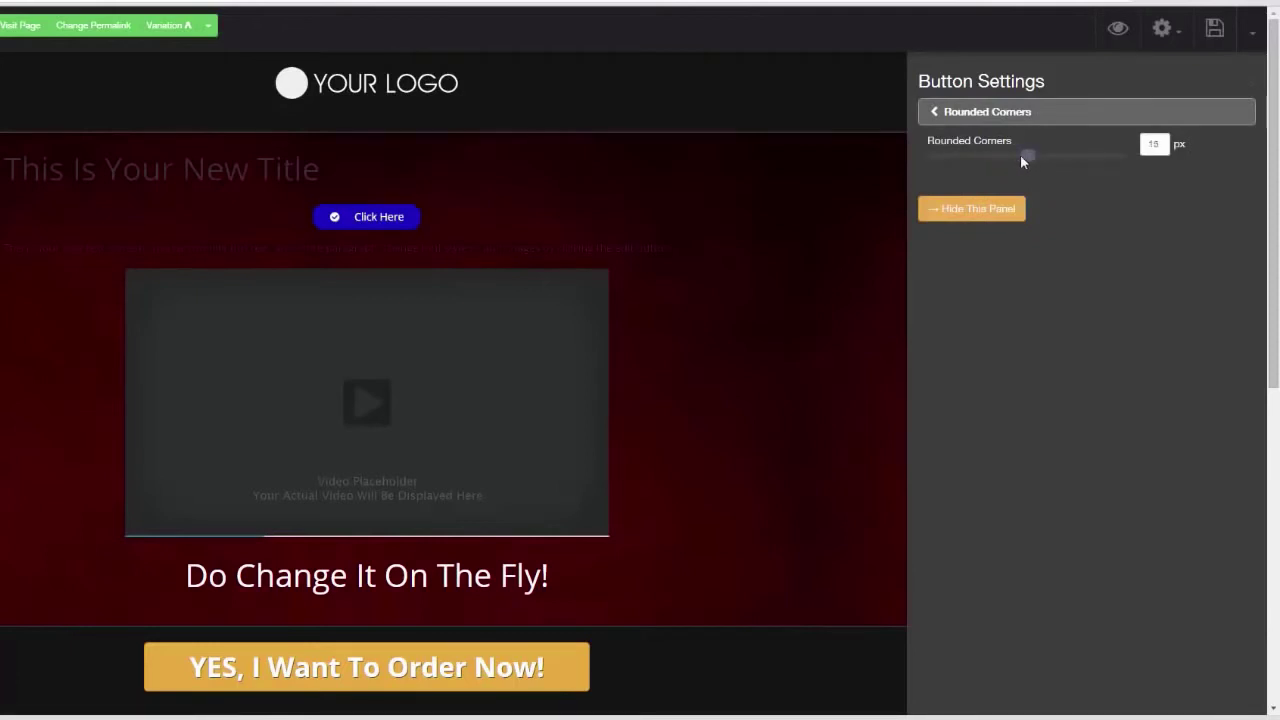
left_click(937, 116)
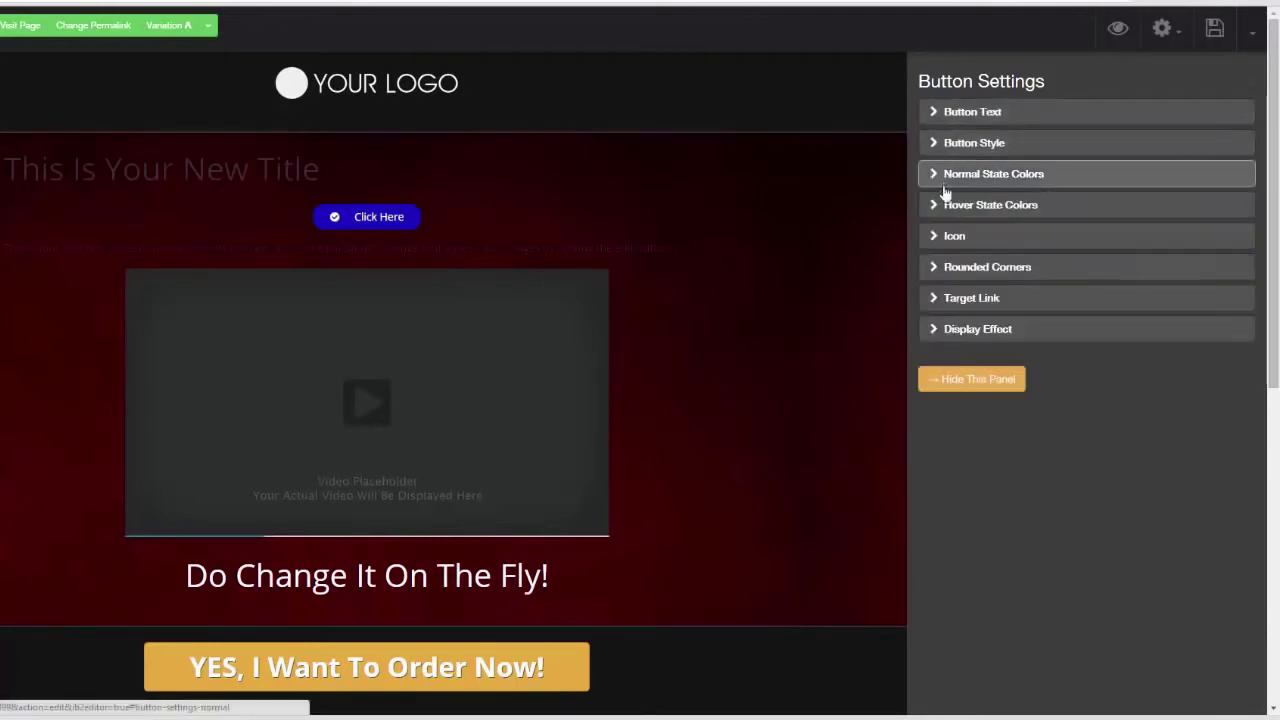
Set the Click Here button's target link type to PopUp.
left_click(938, 299)
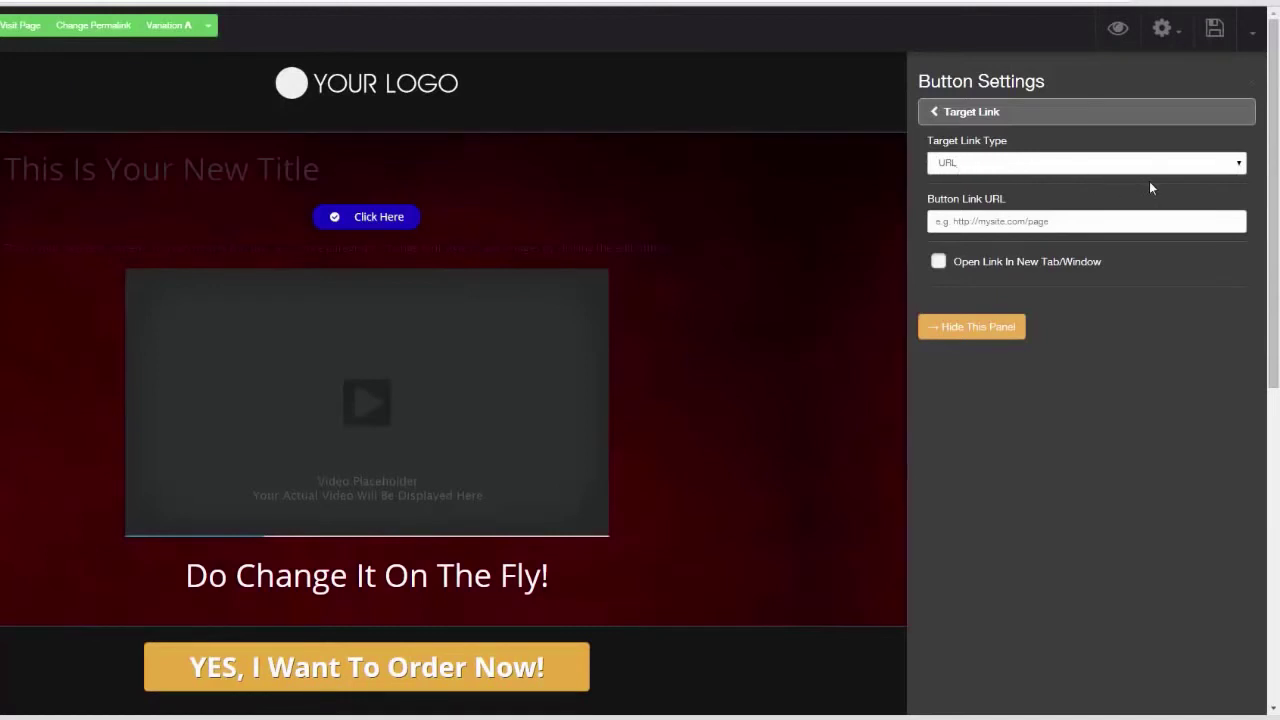
left_click(1238, 166)
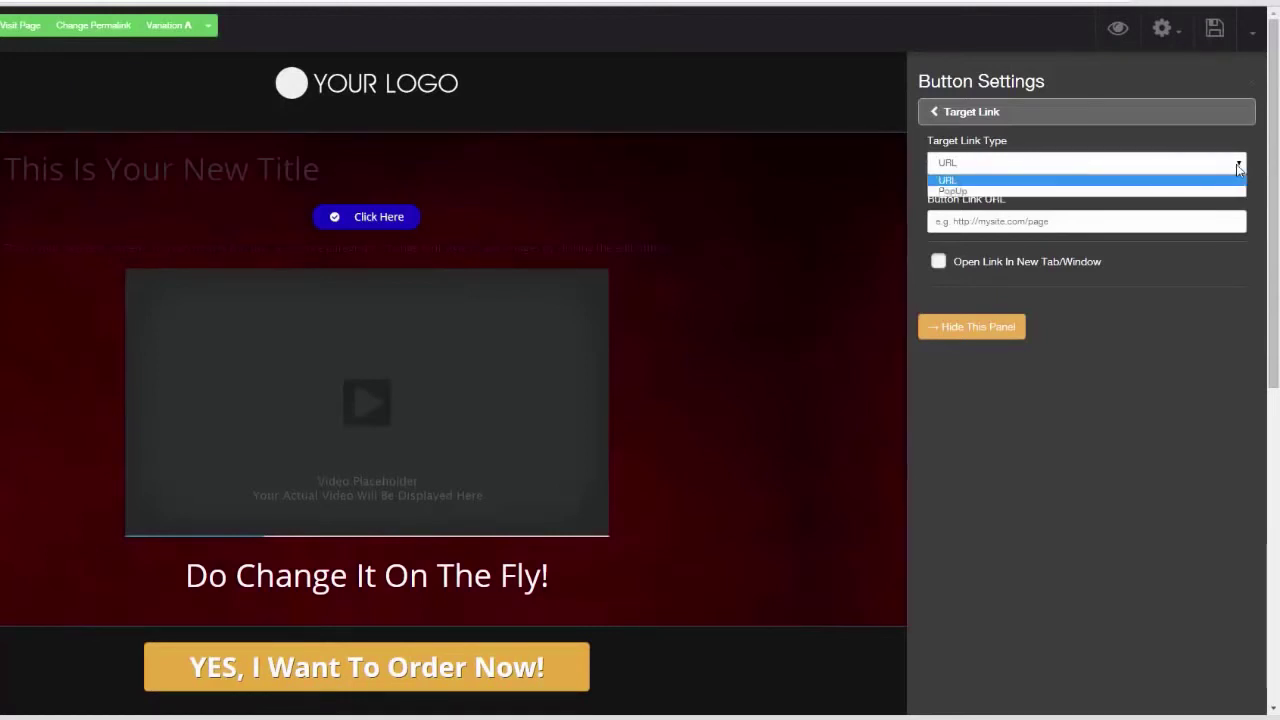
left_click(1166, 189)
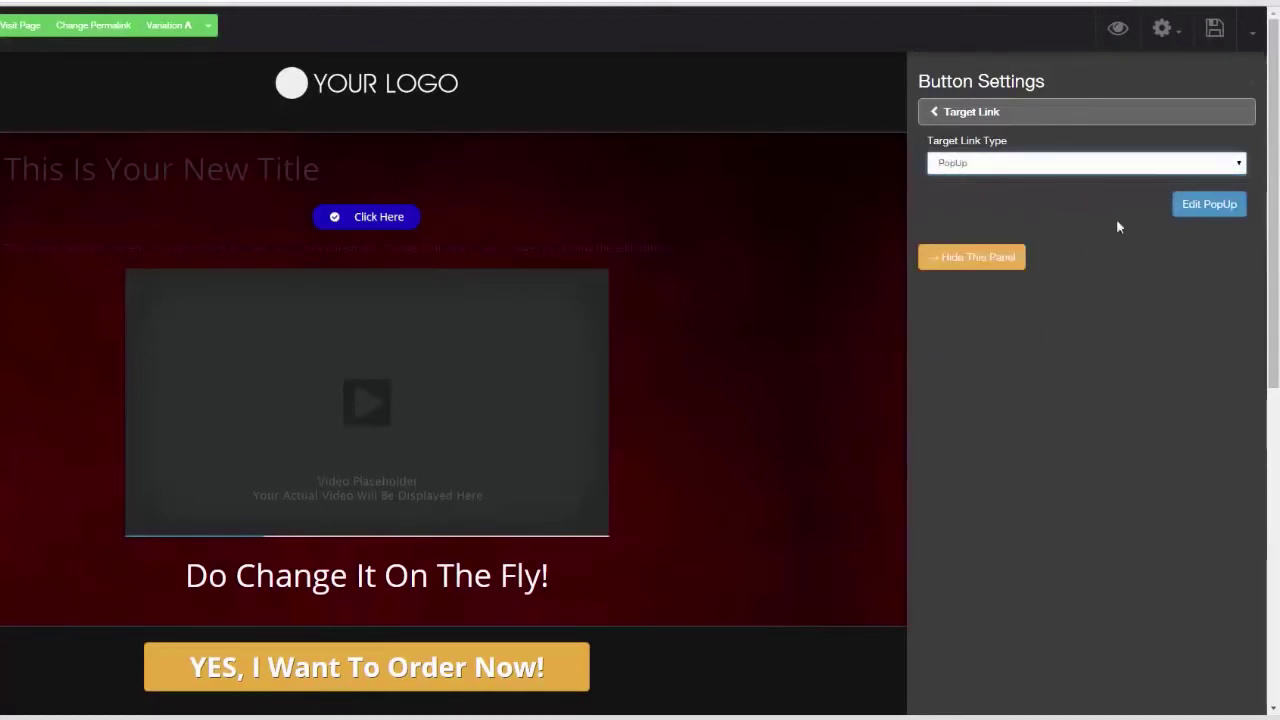
Open the Click Here button's pop-up for editing, add a title element to it and center the title text.
left_click(1205, 210)
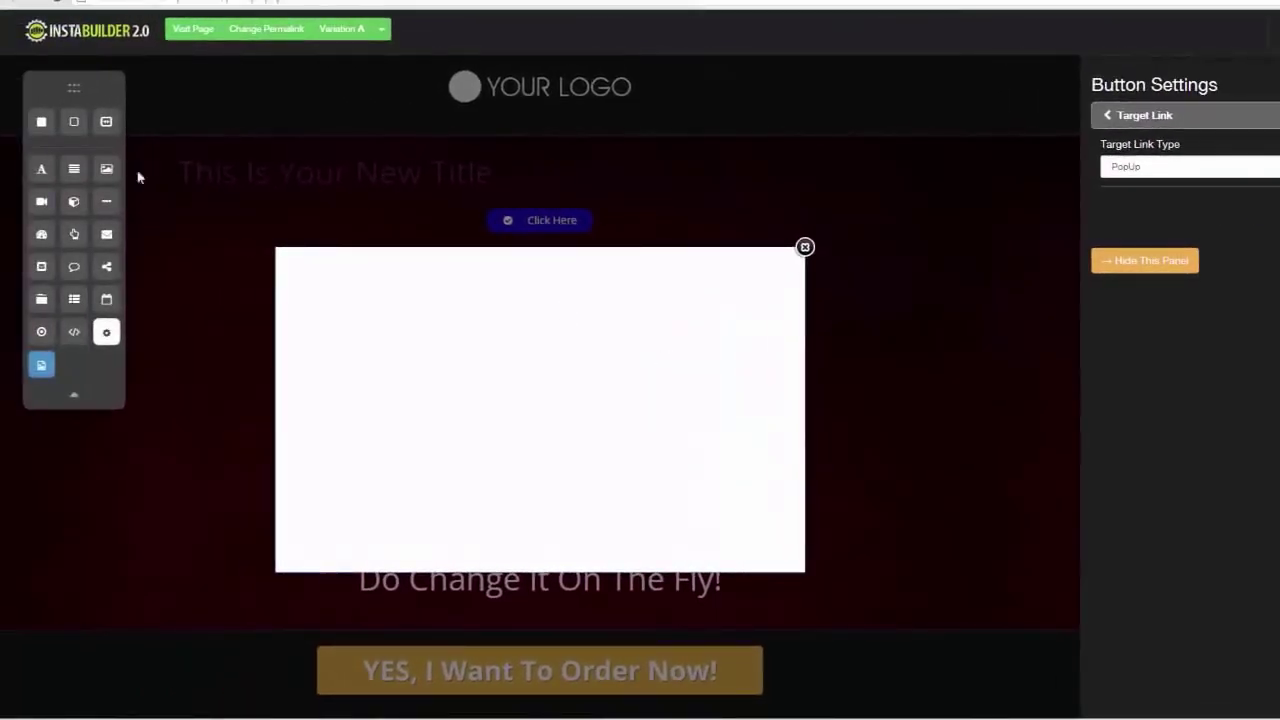
left_click_drag(42, 172, 576, 344)
mouse_move(543, 300)
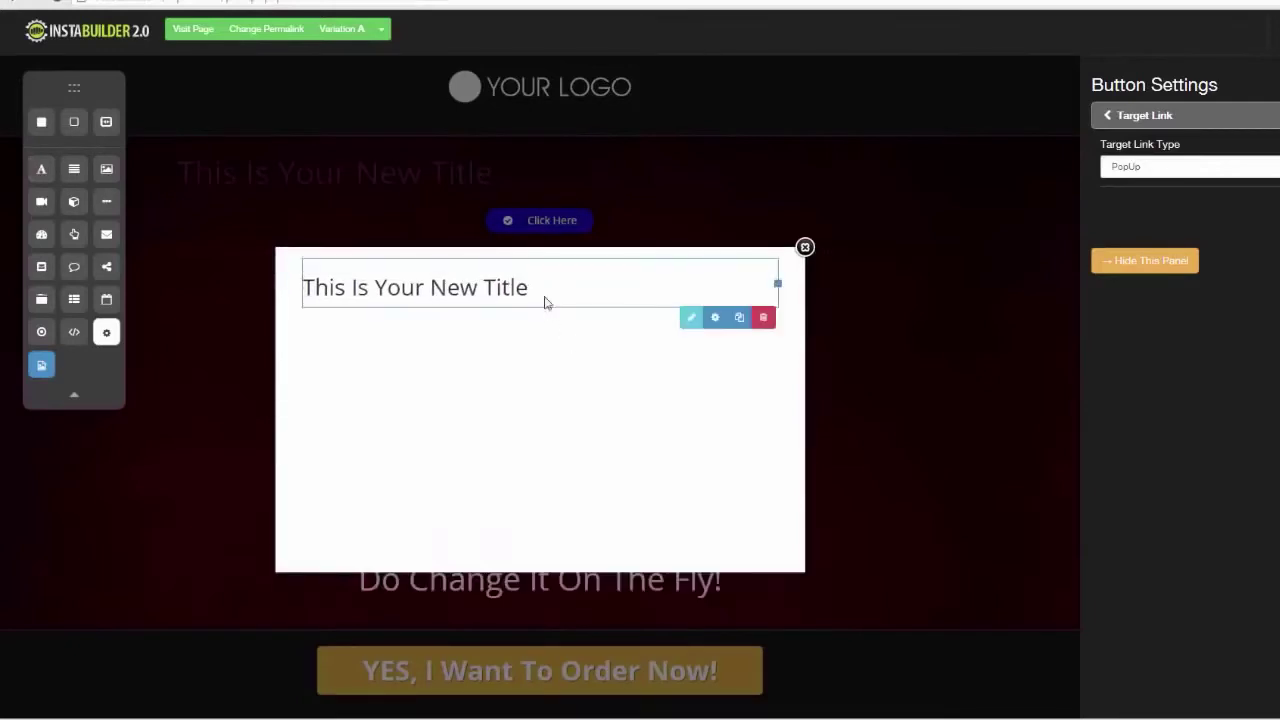
left_click(694, 321)
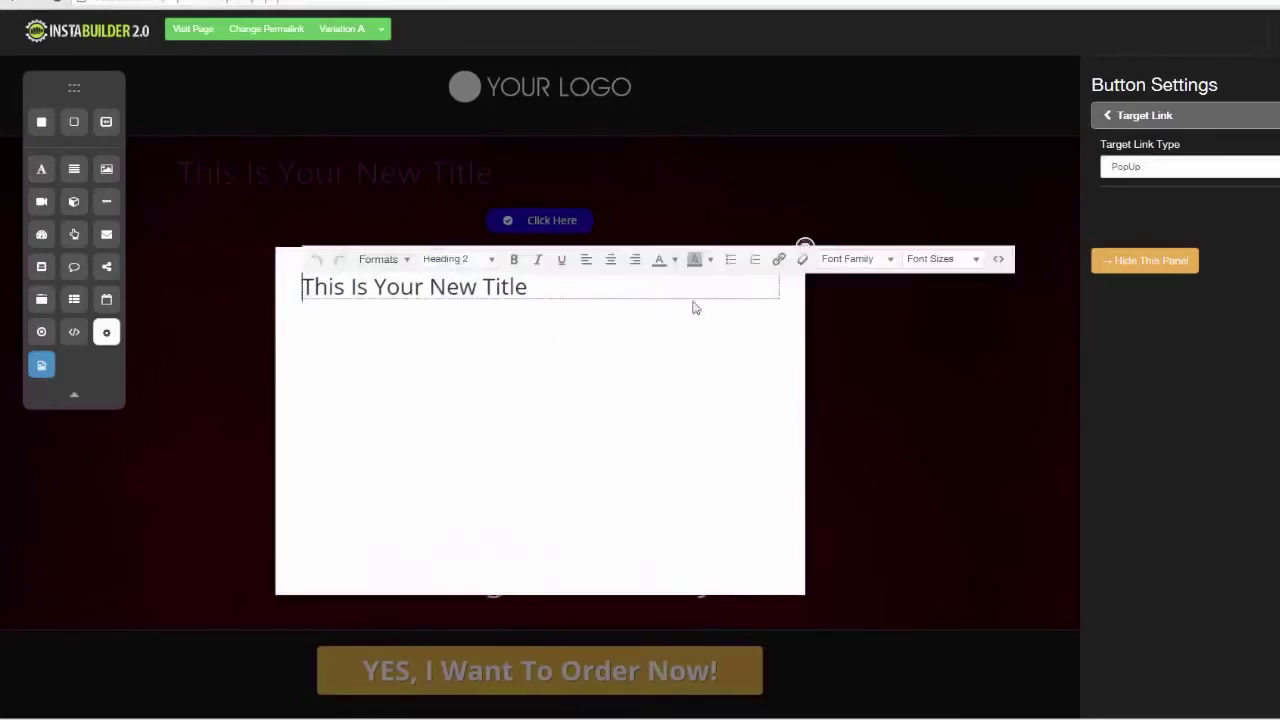
left_click(611, 259)
left_click(600, 374)
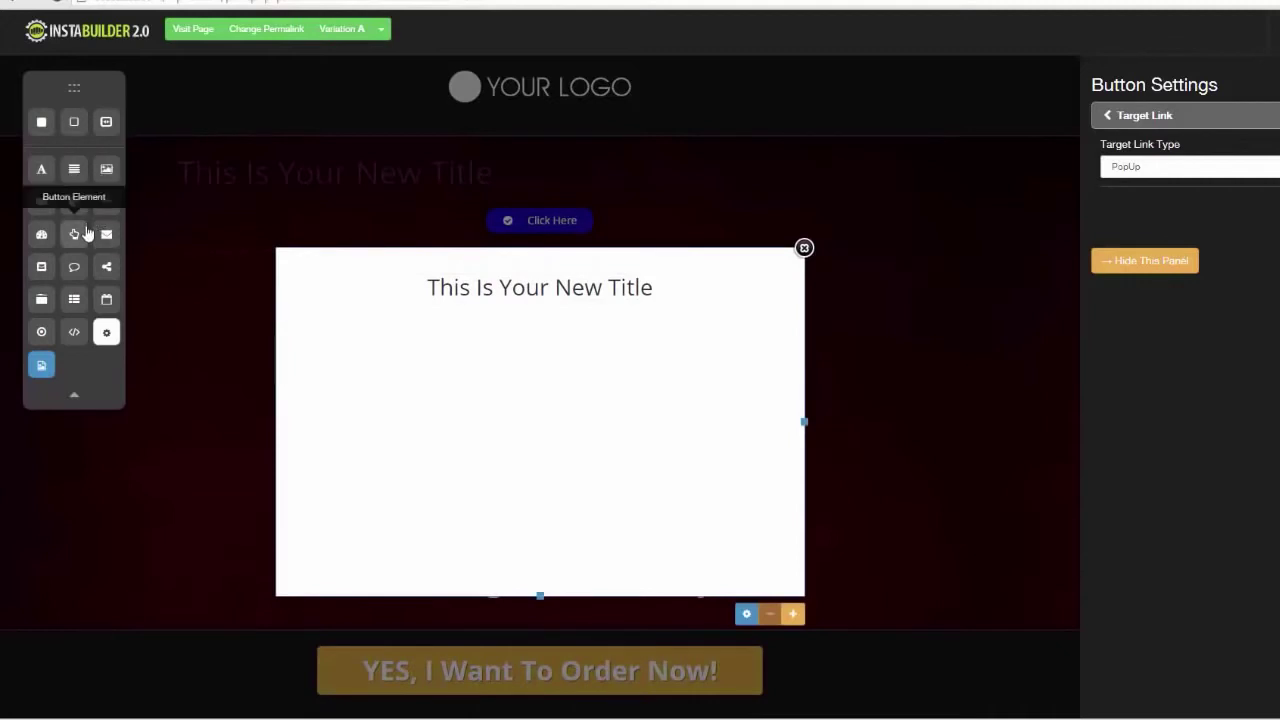
Add an opt-in form to the pop-up with a text element between it and the title, and close the pop-up.
left_click_drag(106, 233, 562, 322)
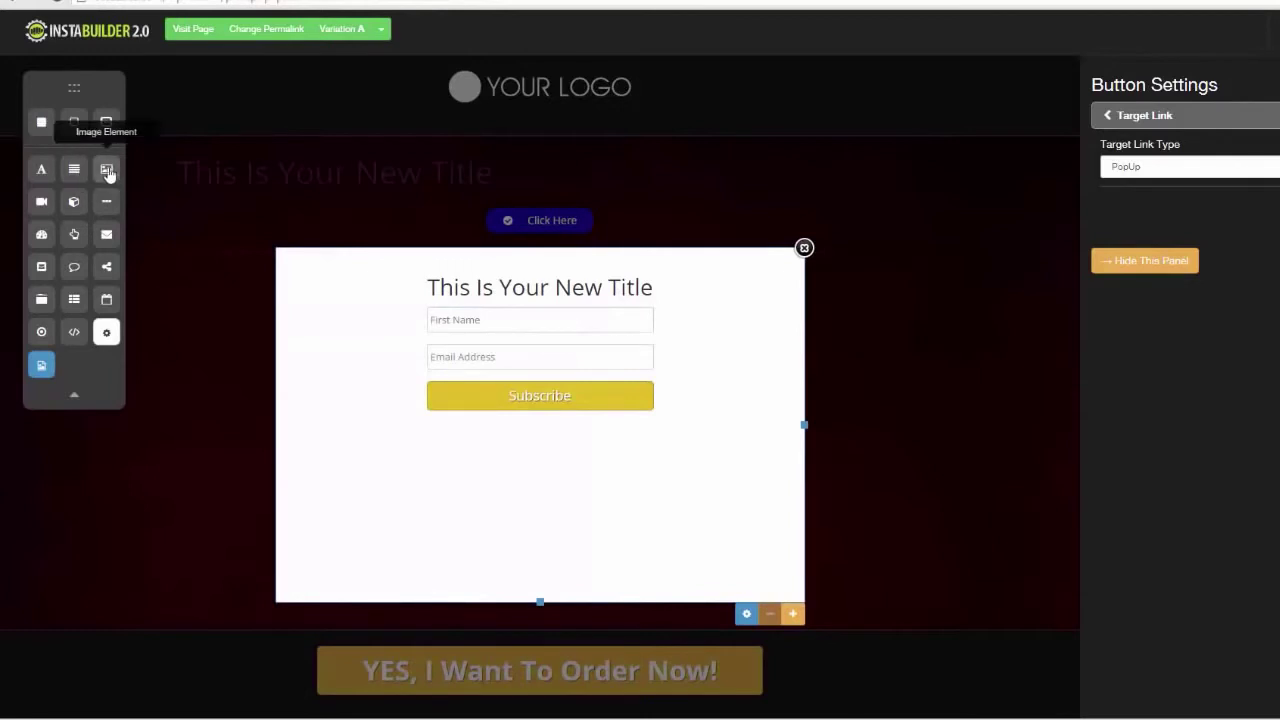
left_click_drag(74, 168, 471, 312)
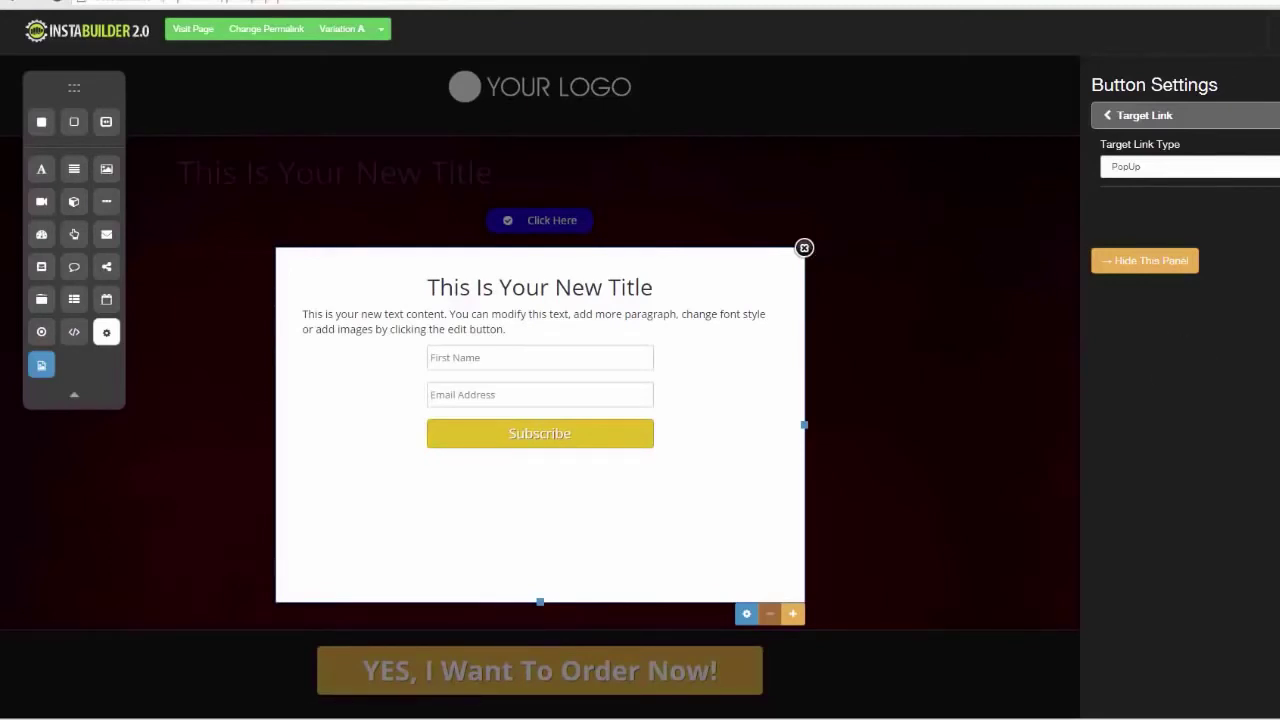
left_click(1144, 260)
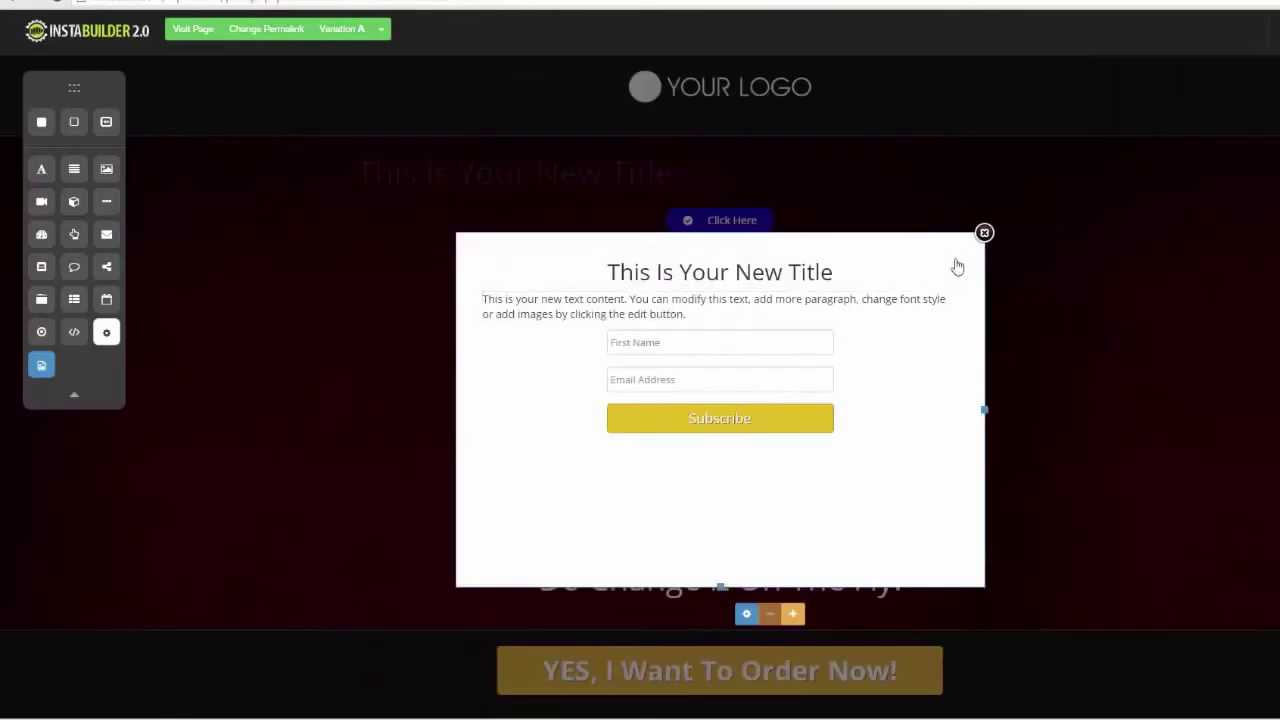
left_click(985, 234)
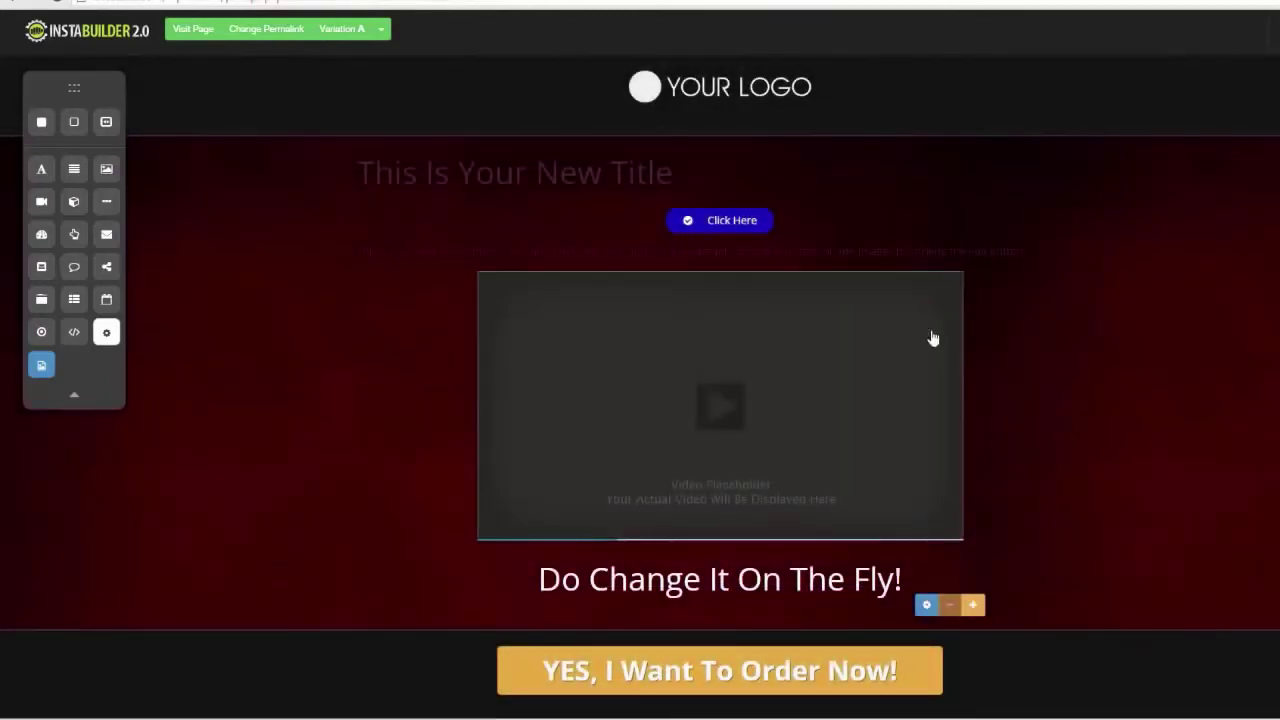
Delete the text element below the Click Here button and the video placeholder from the red section.
left_click(1068, 277)
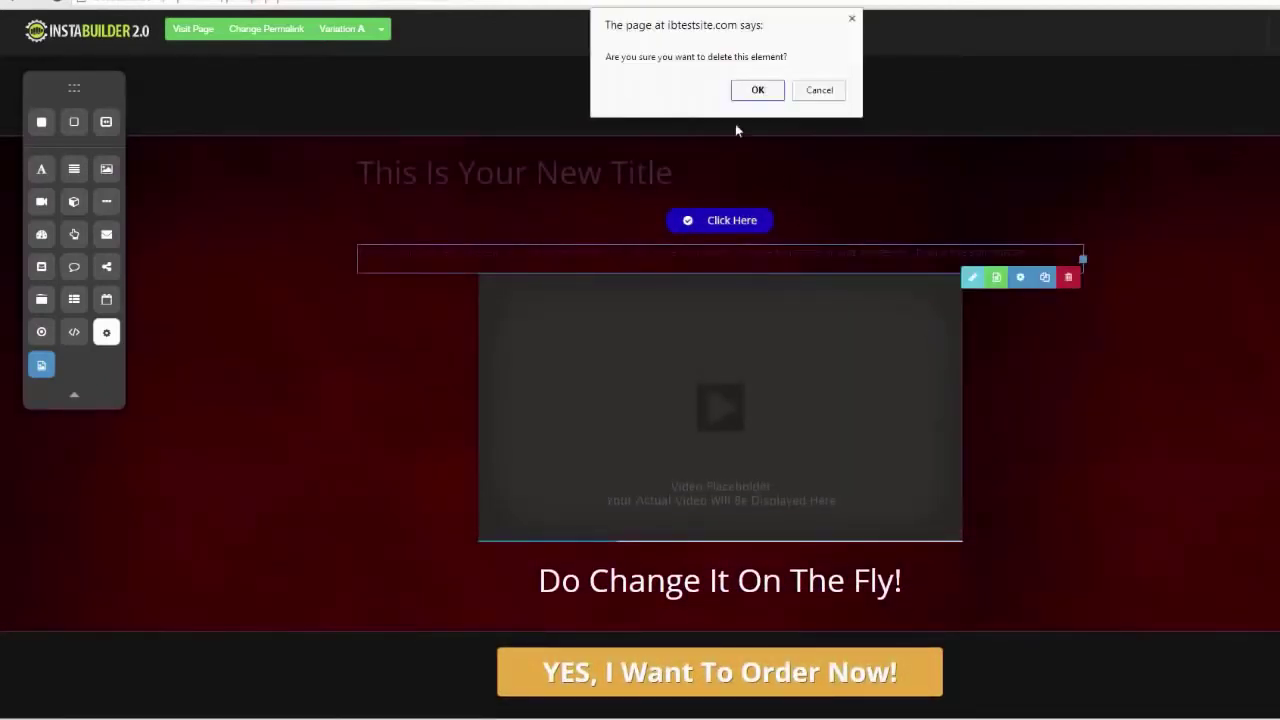
left_click(760, 90)
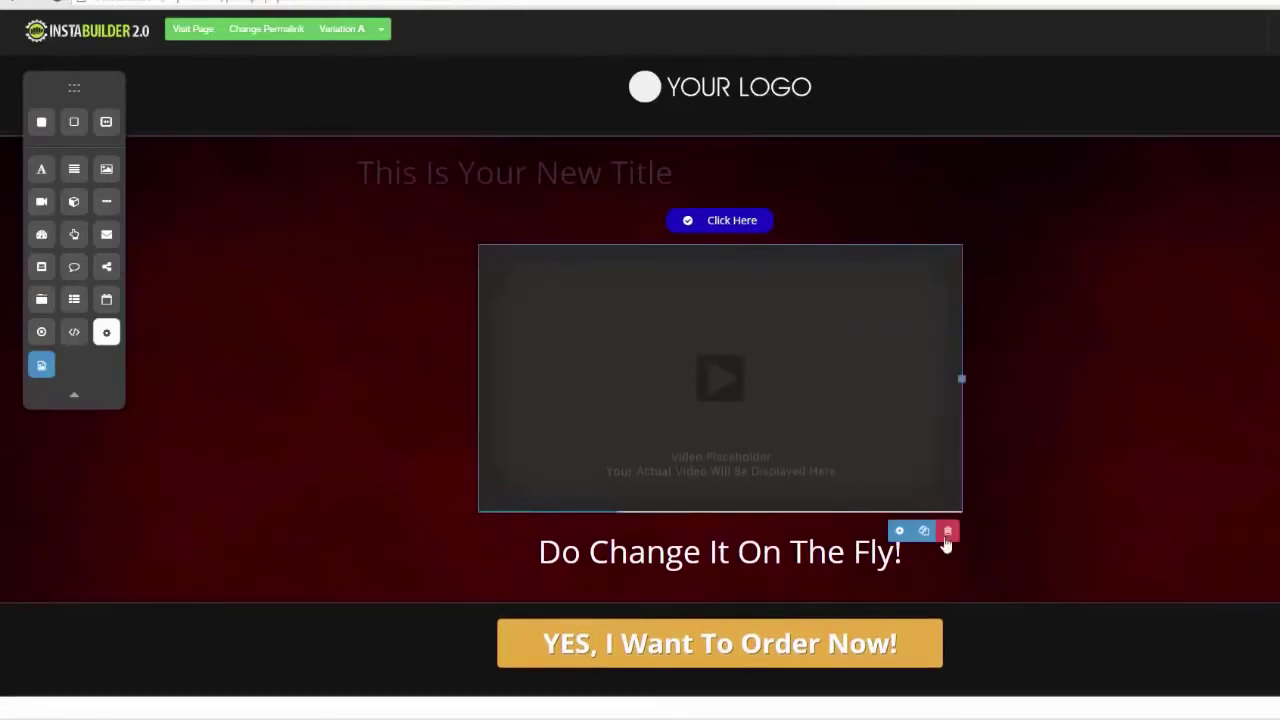
left_click(947, 530)
left_click(755, 90)
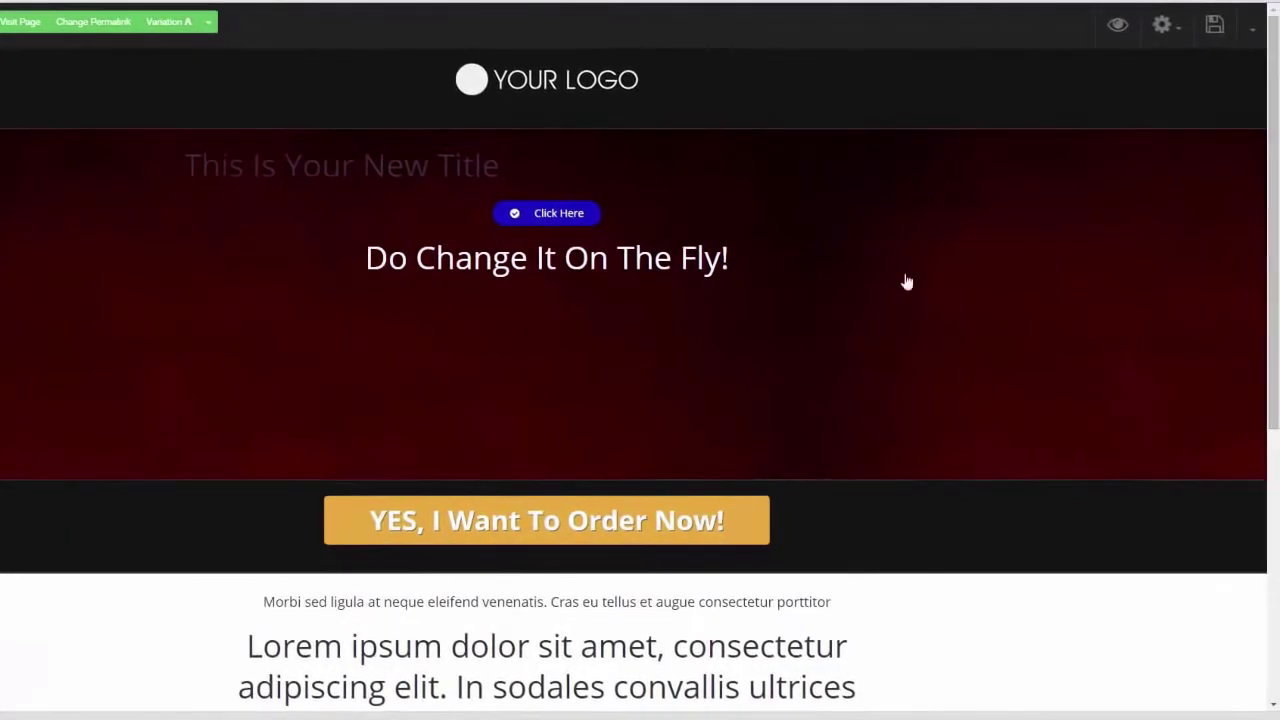
Change the page template to the blue sales page template with the centered video and green order button.
left_click(1169, 42)
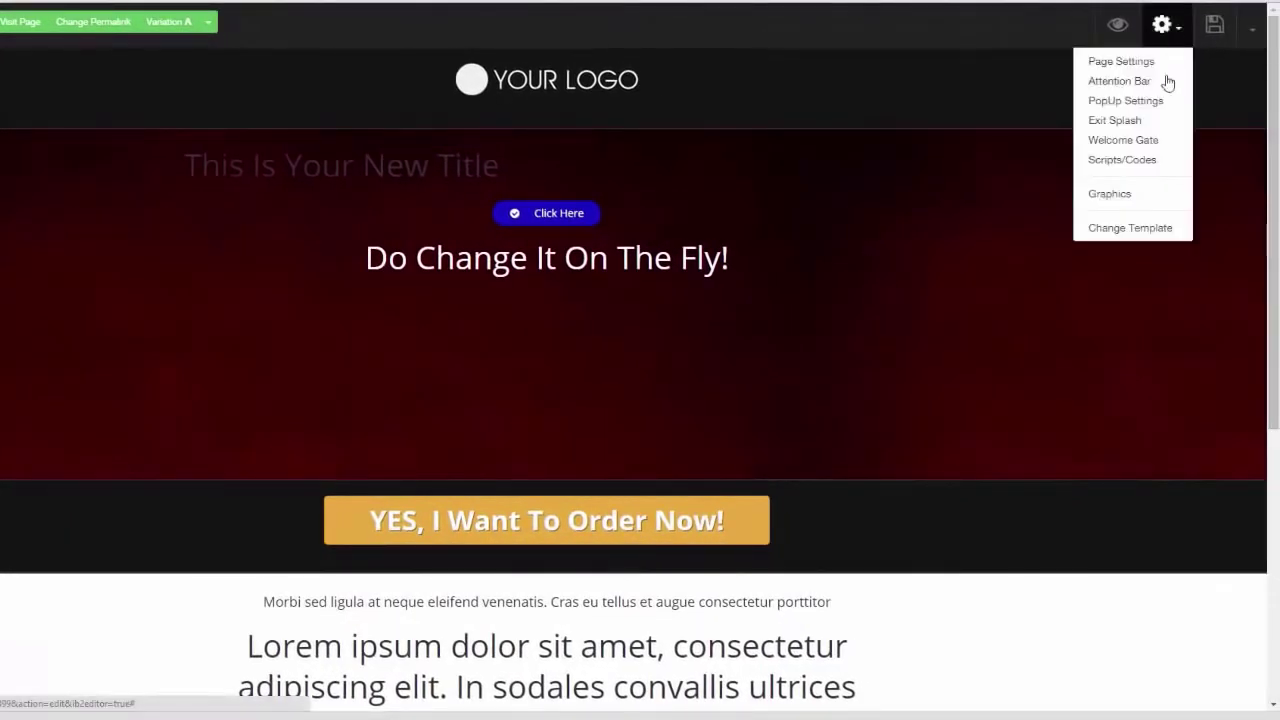
left_click(1140, 229)
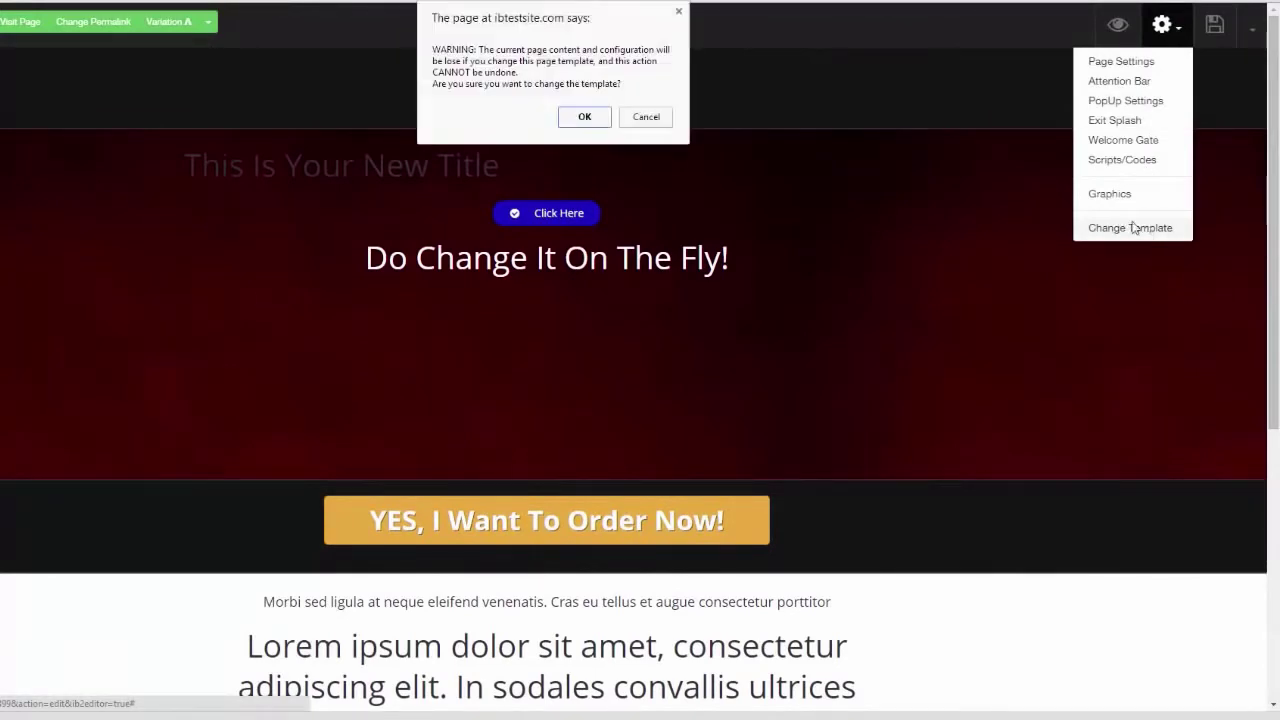
left_click(581, 120)
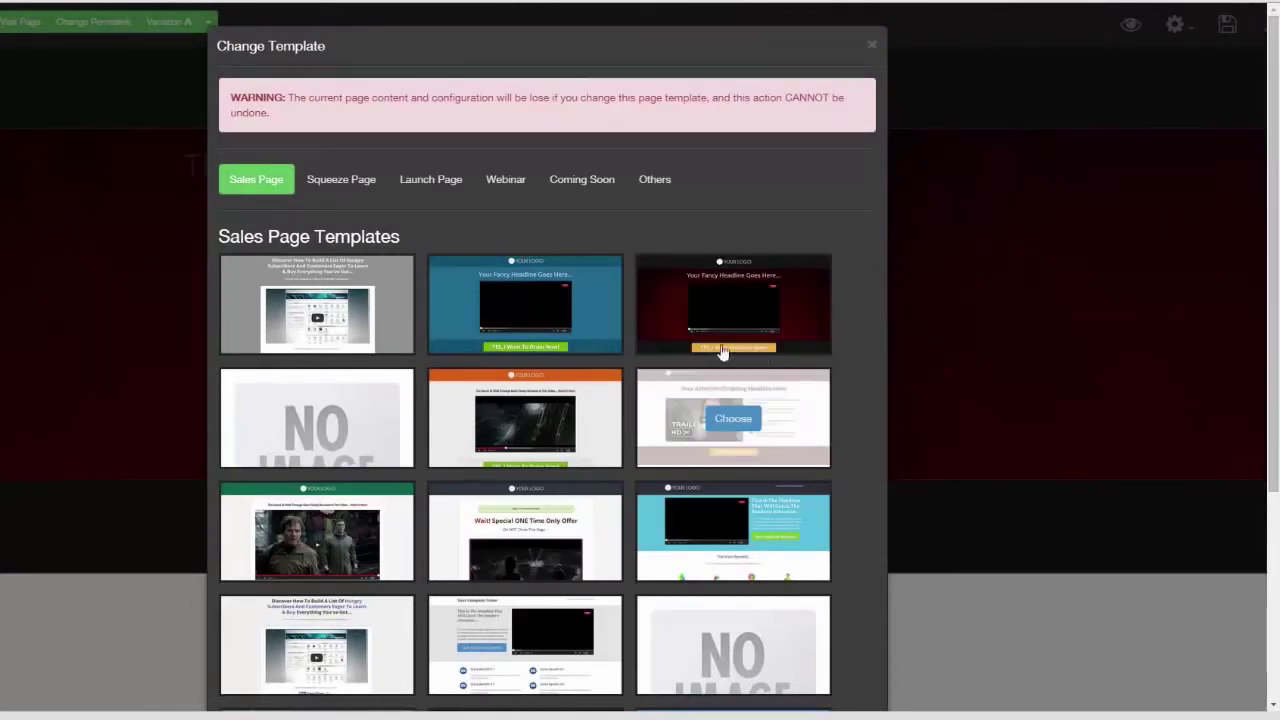
left_click(529, 312)
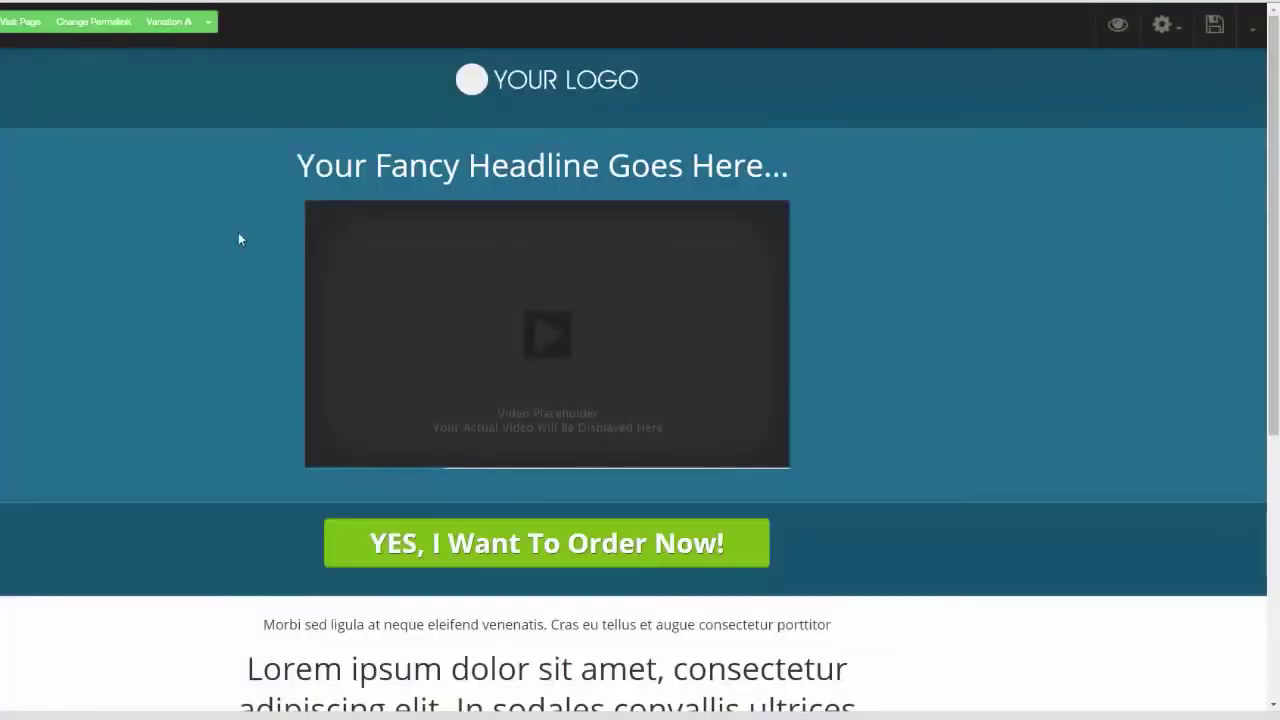
Delete the video placeholder and the "Your Fancy Headline Goes Here..." title from the blue section.
left_click(774, 487)
left_click(583, 83)
mouse_move(845, 189)
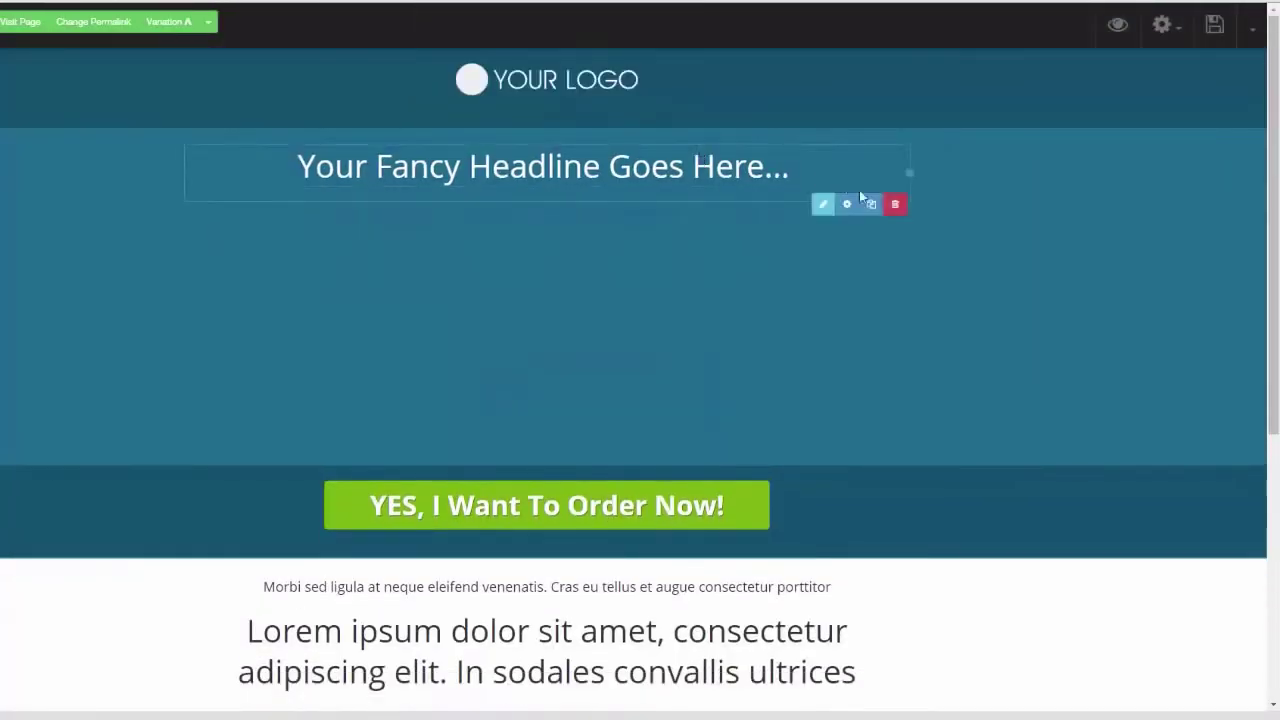
left_click(895, 204)
left_click(584, 83)
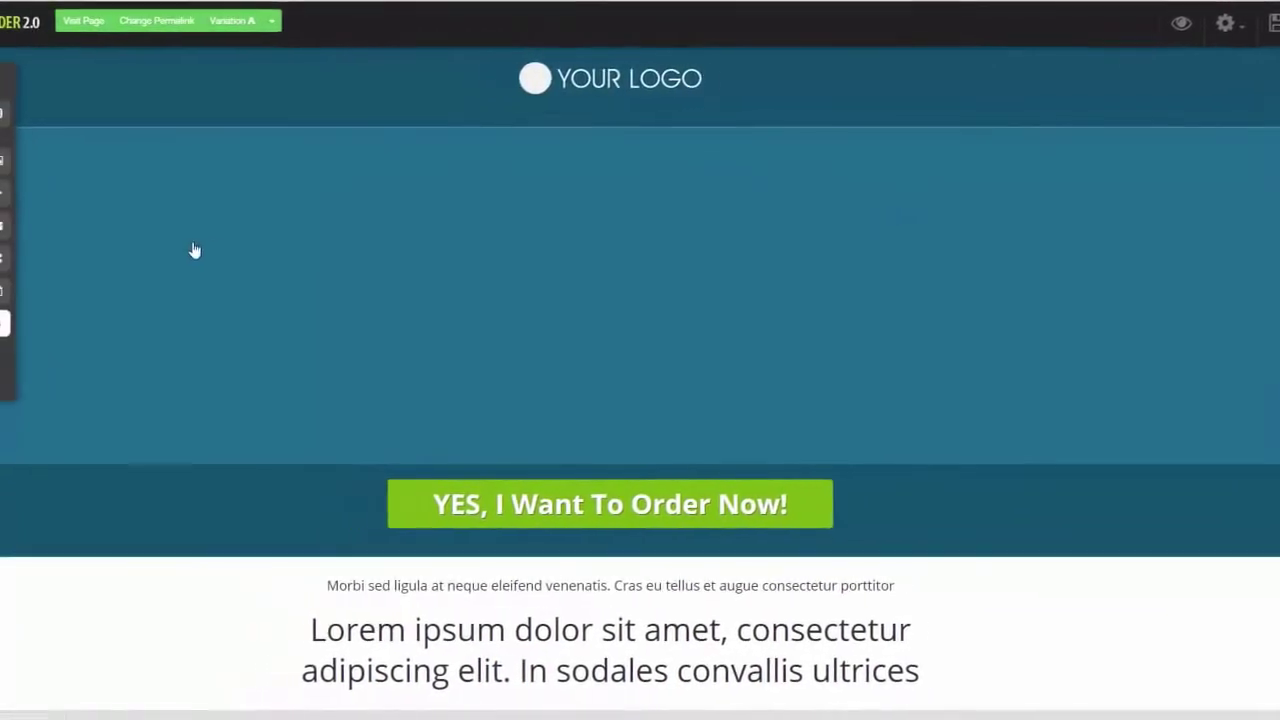
Add the multi-step opt-in element to the empty blue section and advance through its video step to the registration form.
left_click_drag(41, 258, 877, 234)
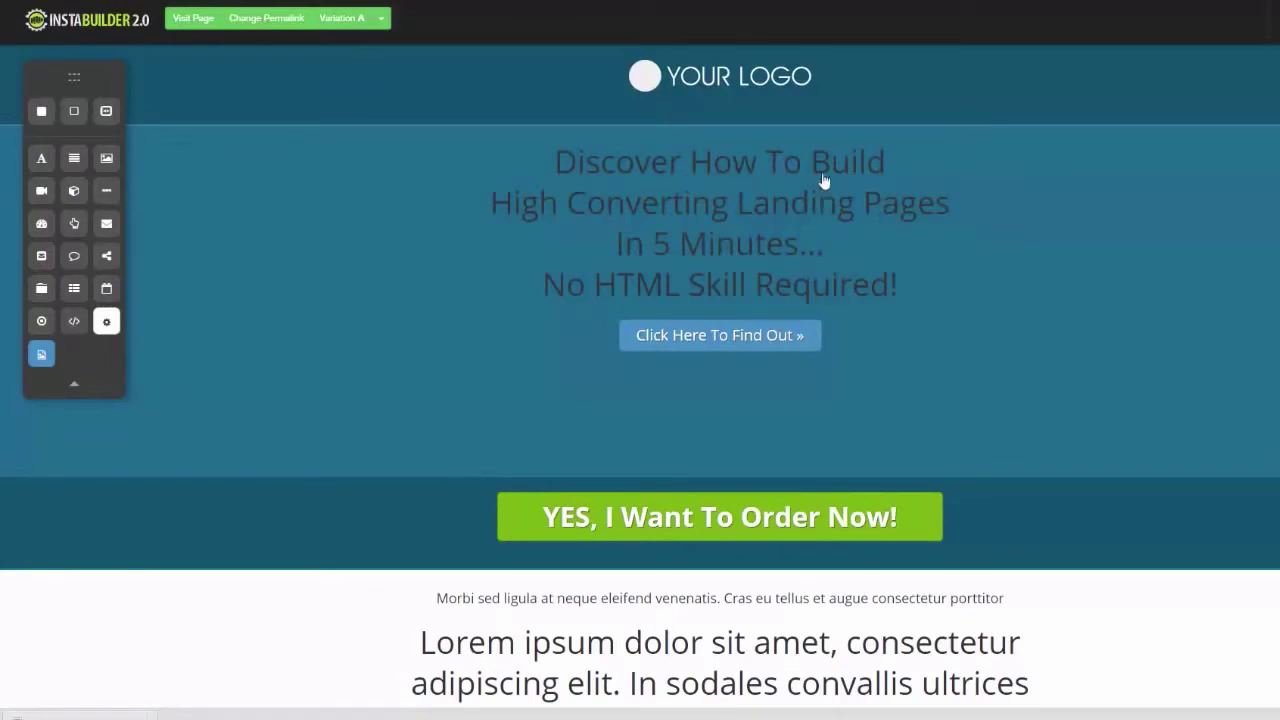
mouse_move(690, 352)
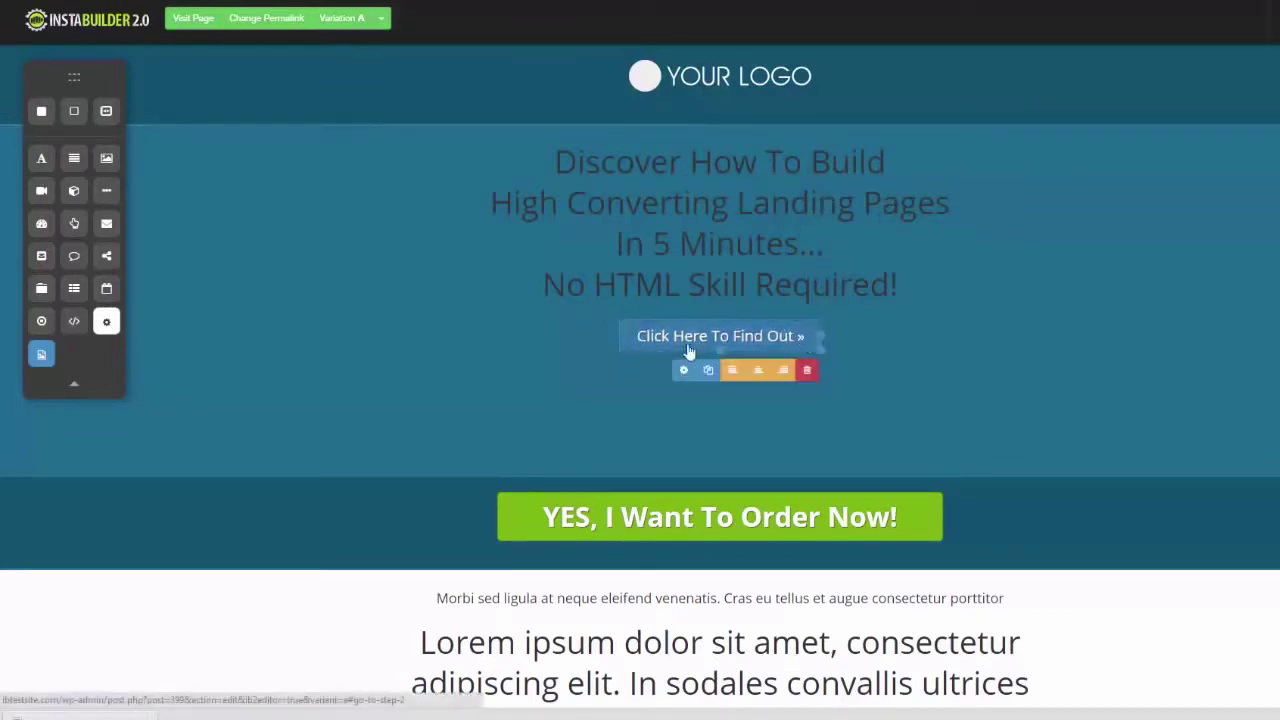
mouse_move(885, 341)
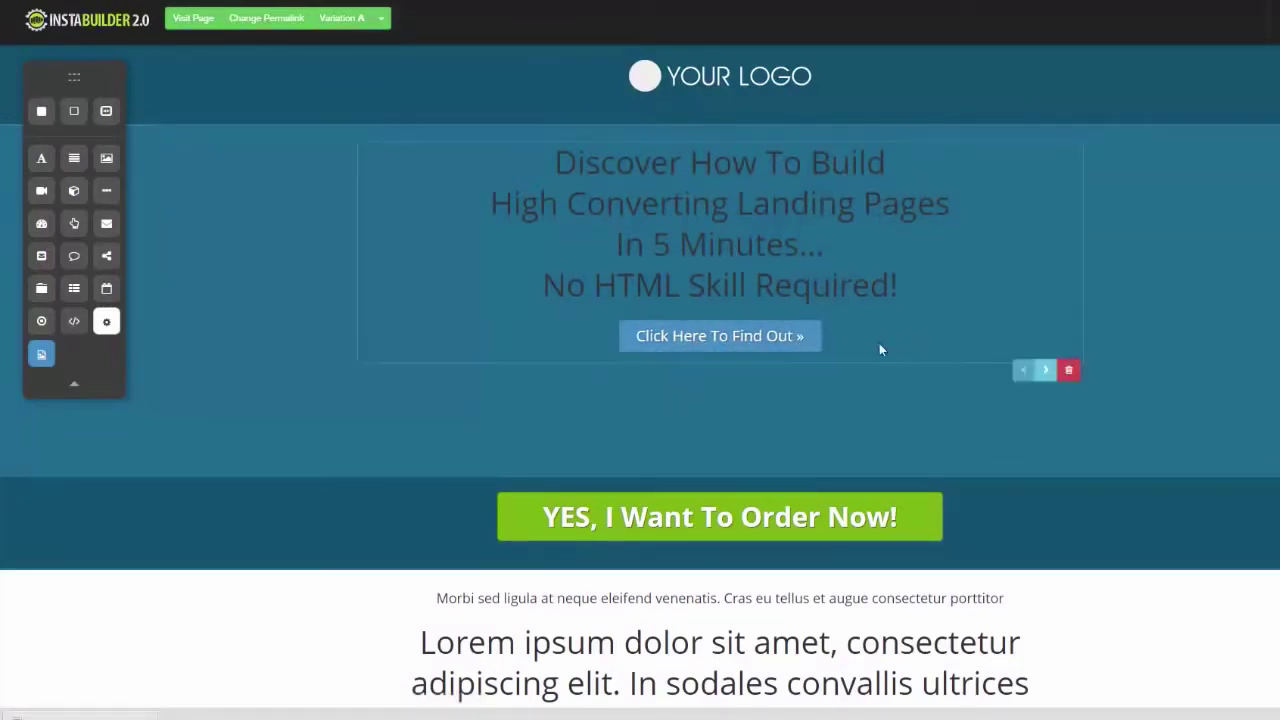
left_click(1047, 373)
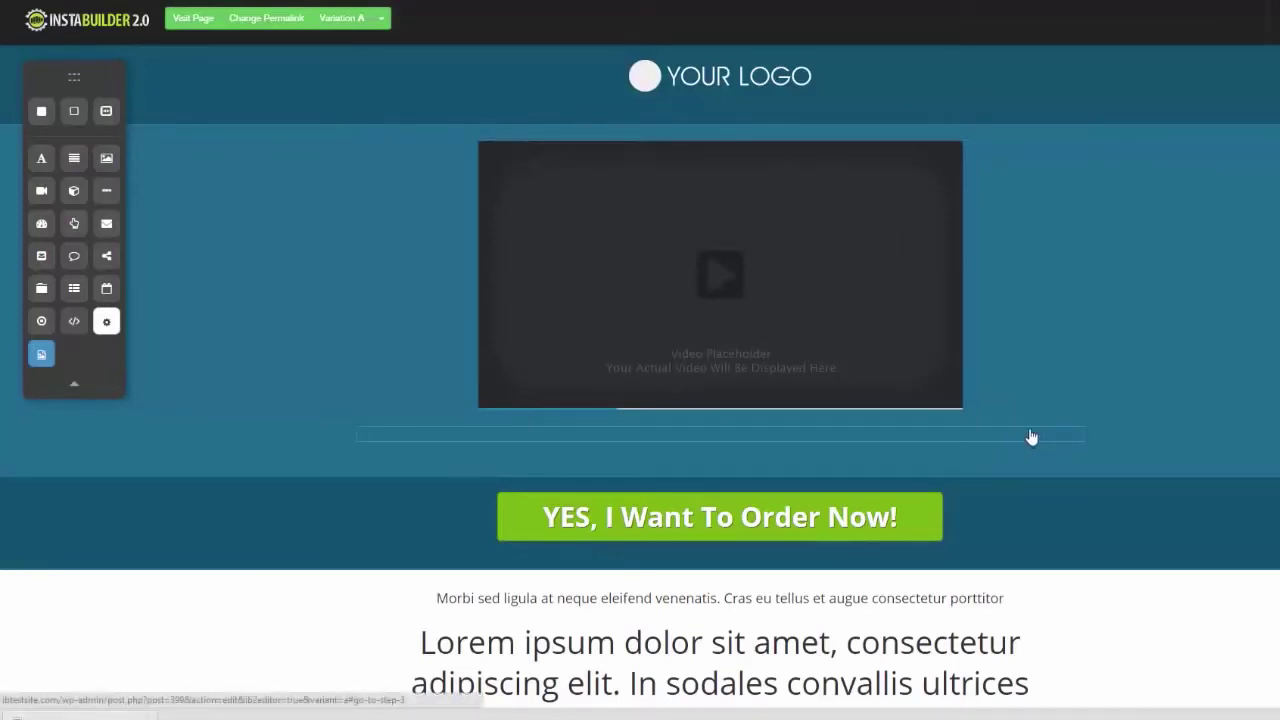
mouse_move(1030, 433)
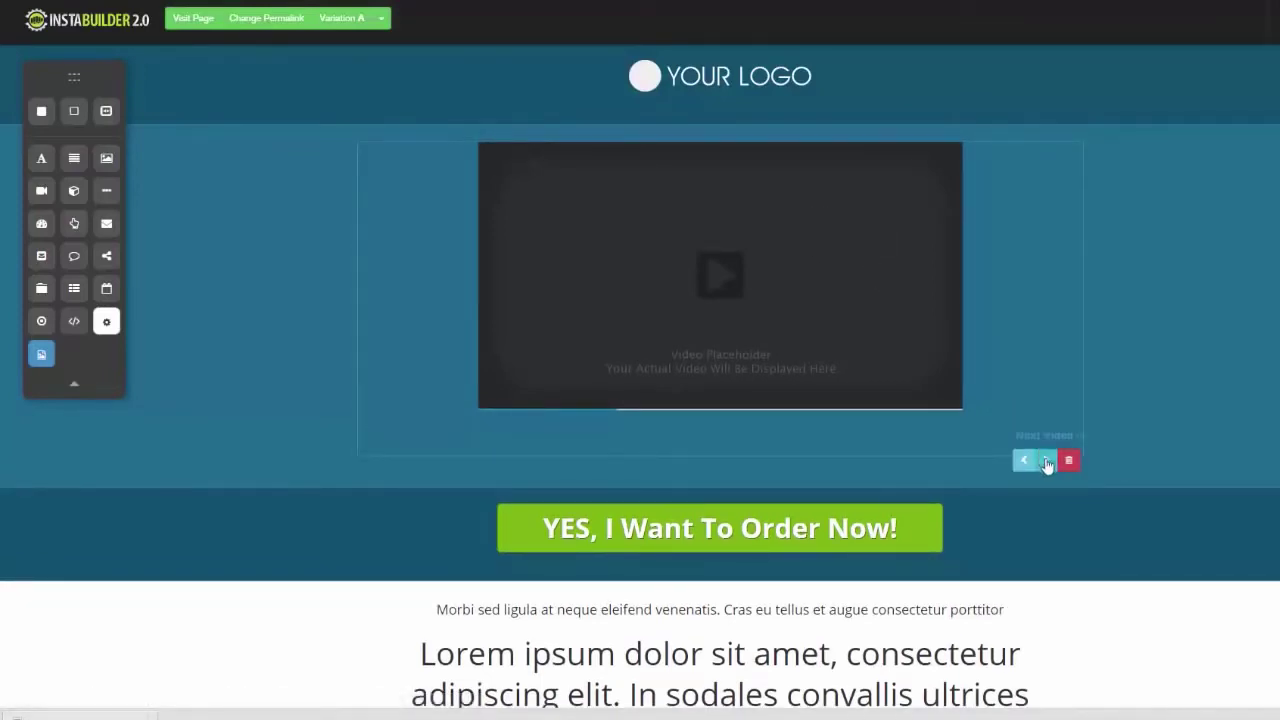
left_click(1046, 461)
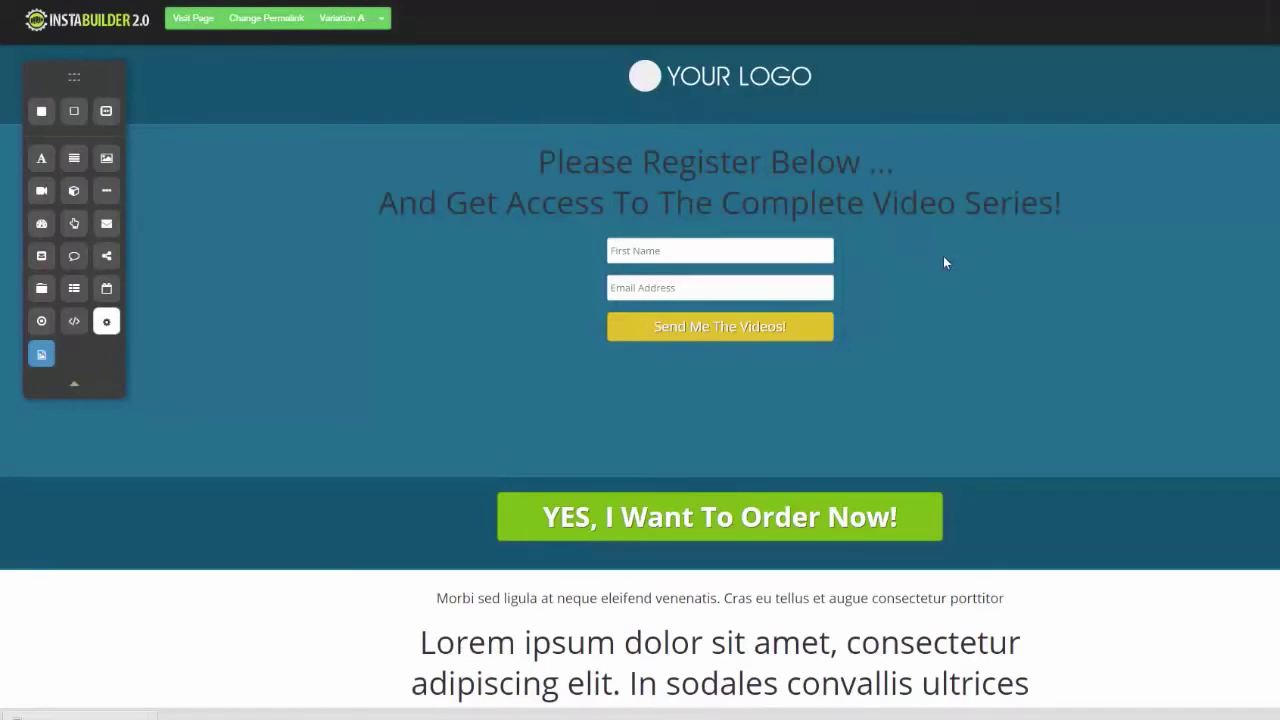
Delete the "Please Register Below" title and the whole multi-step opt-in element from the blue section.
mouse_move(921, 224)
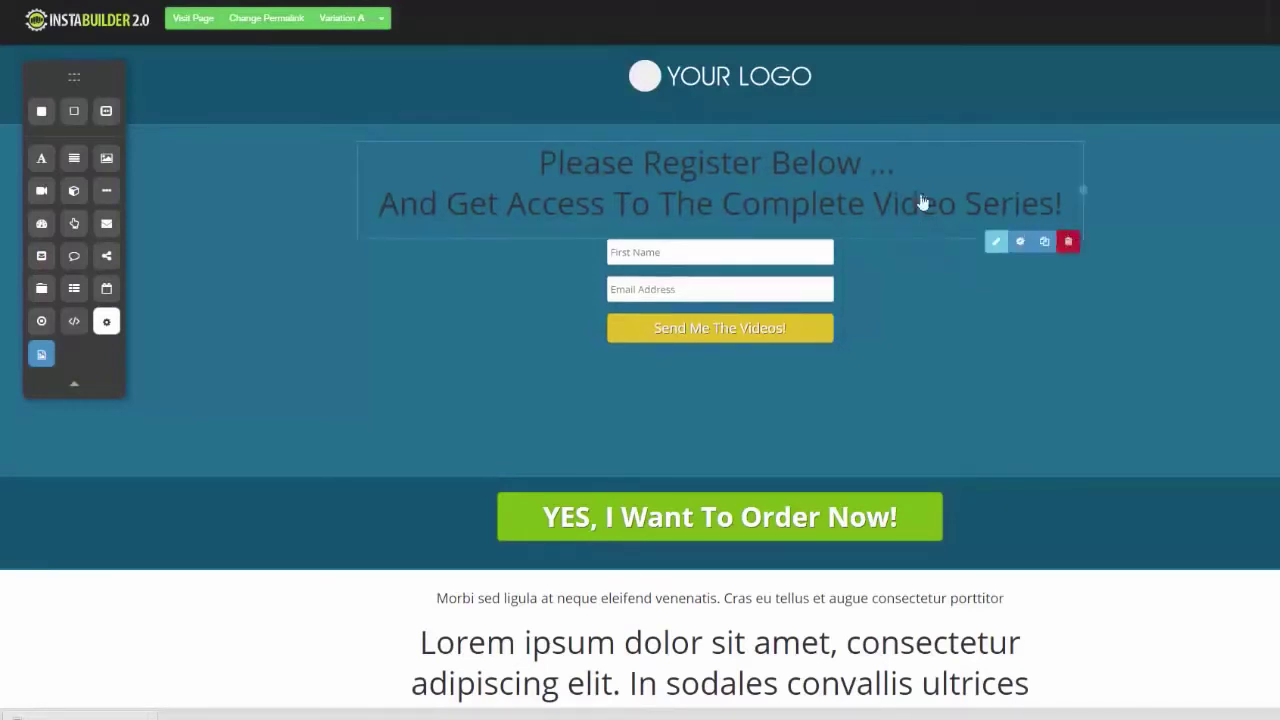
left_click(1068, 241)
left_click(772, 79)
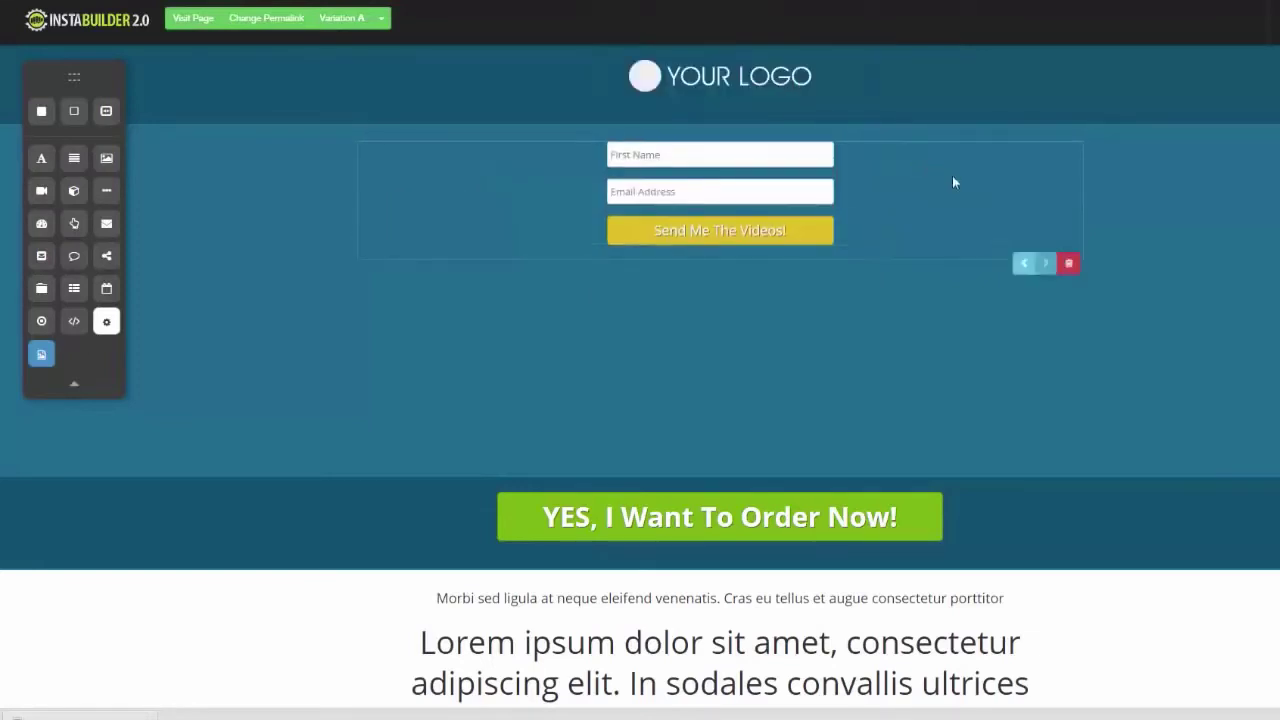
left_click(1068, 263)
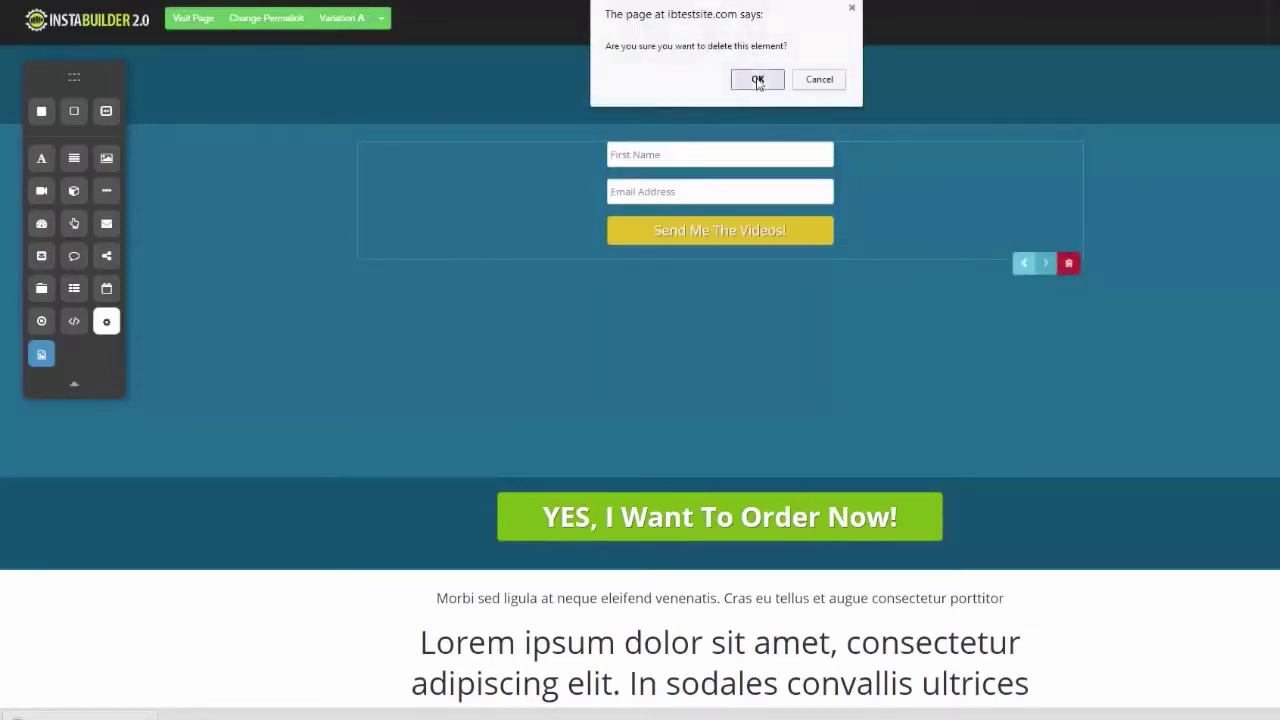
left_click(753, 79)
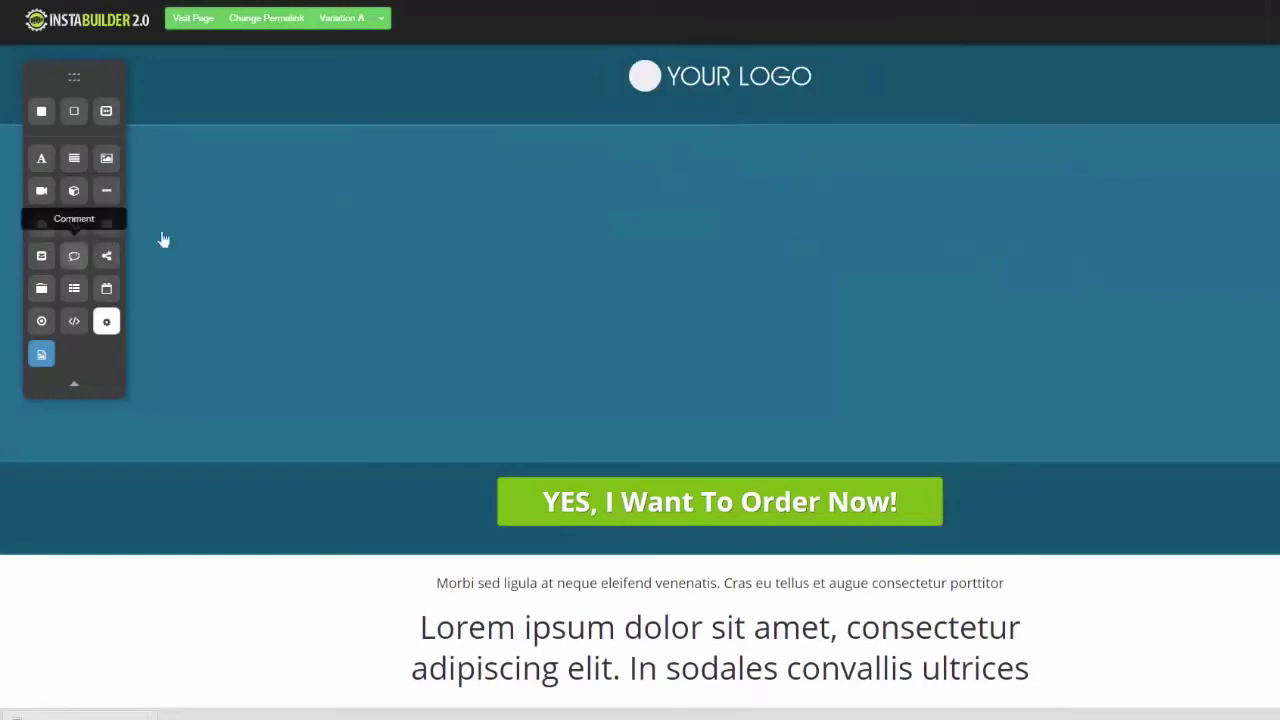
Add a comment element to the empty blue section and a social share element below it.
left_click_drag(74, 256, 637, 209)
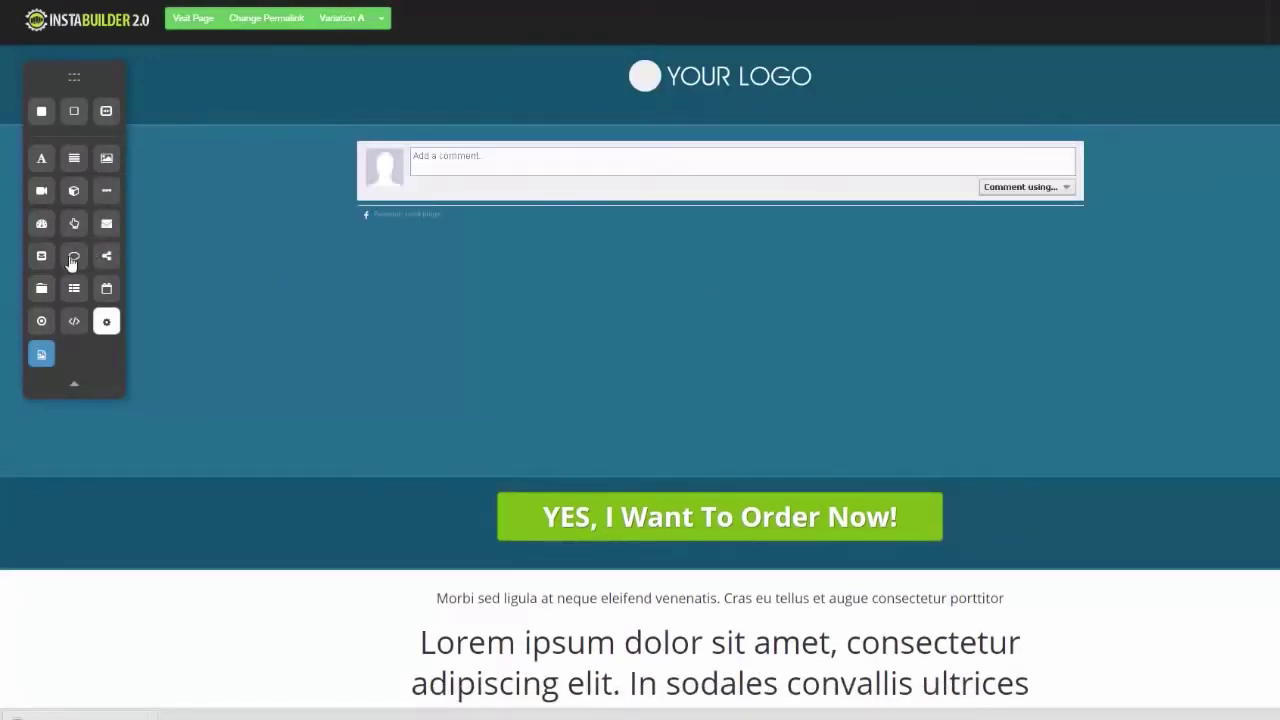
left_click_drag(104, 258, 513, 281)
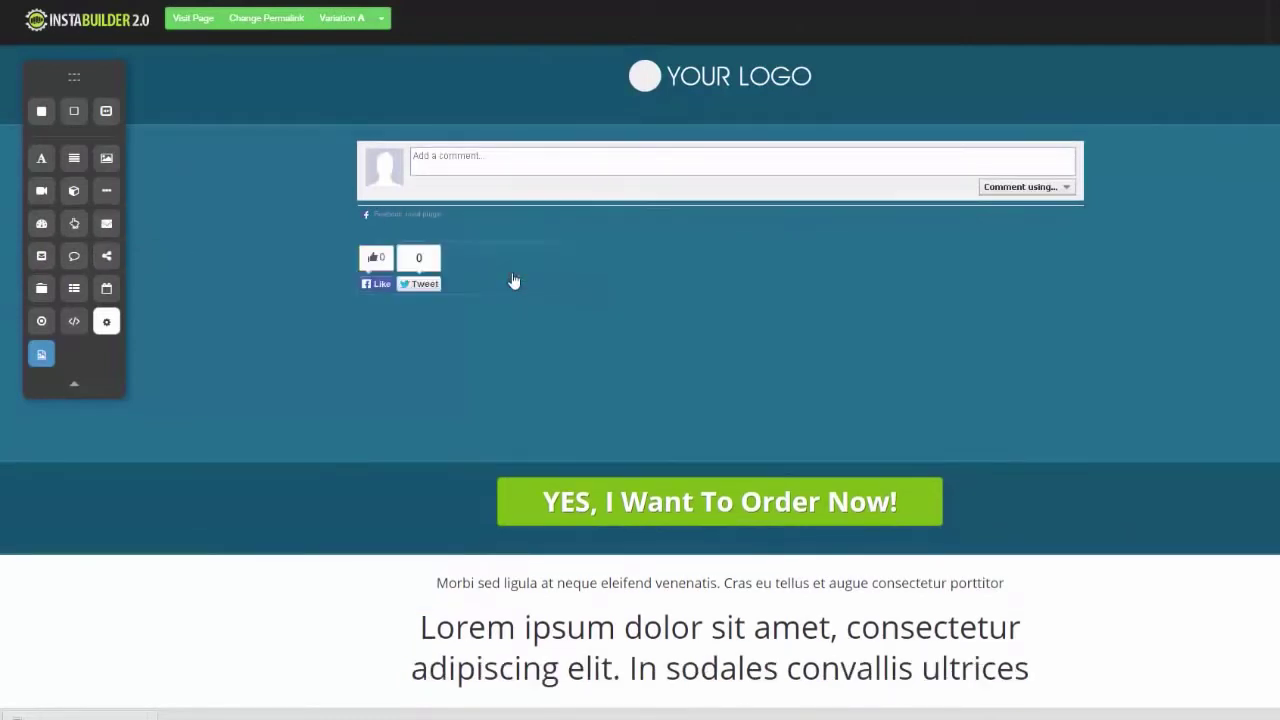
Set the social share element's button style to Small and remove its LinkedIn button.
mouse_move(558, 292)
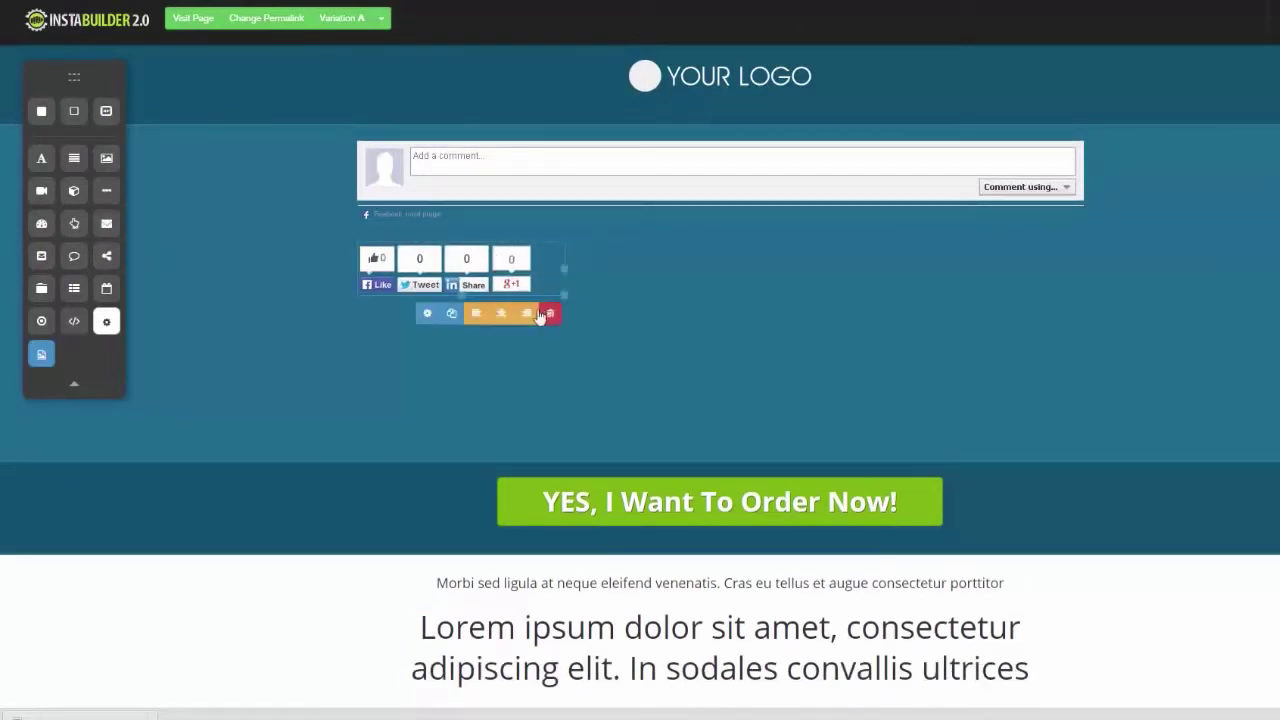
left_click(430, 316)
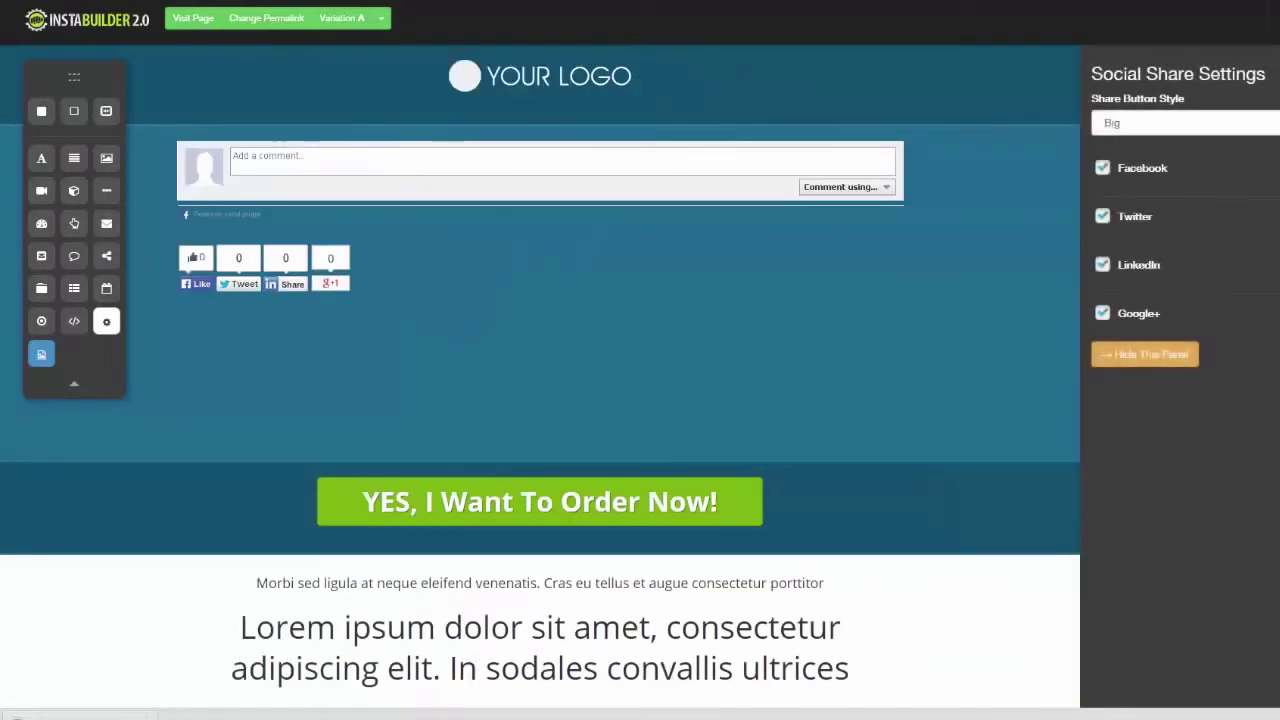
left_click(1150, 122)
left_click(1130, 134)
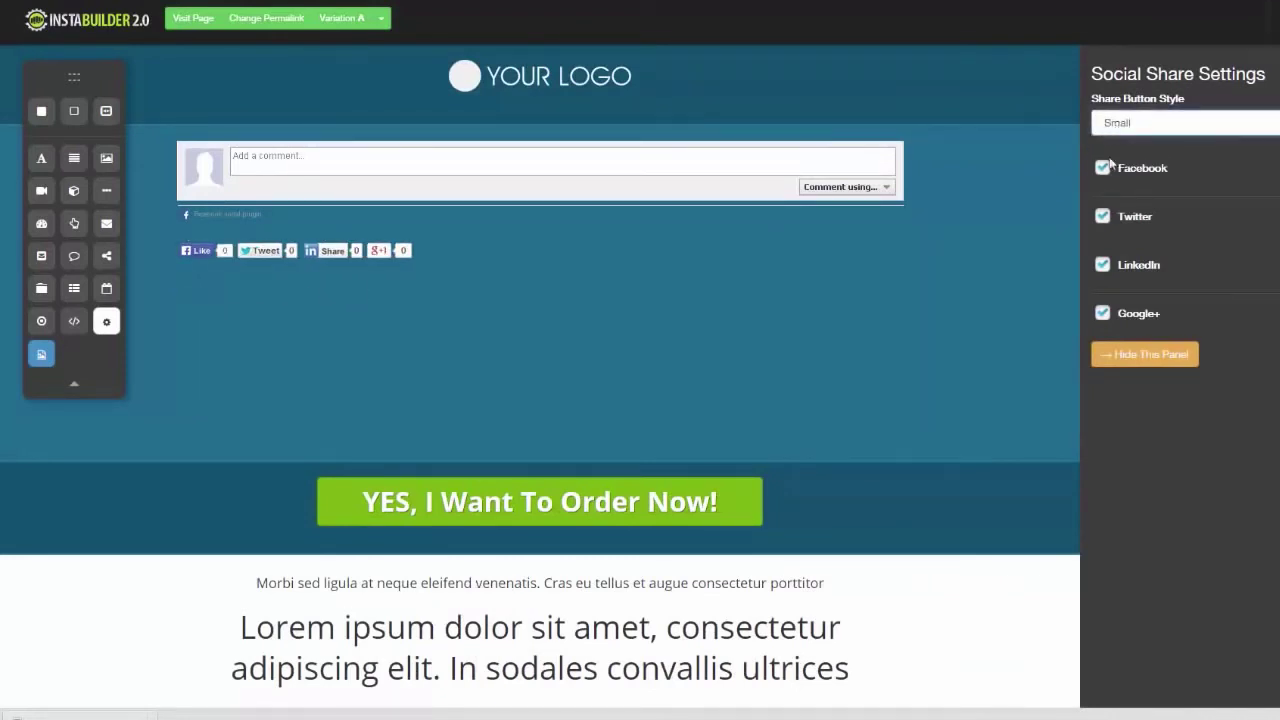
left_click(1102, 216)
left_click(1102, 216)
left_click(1102, 264)
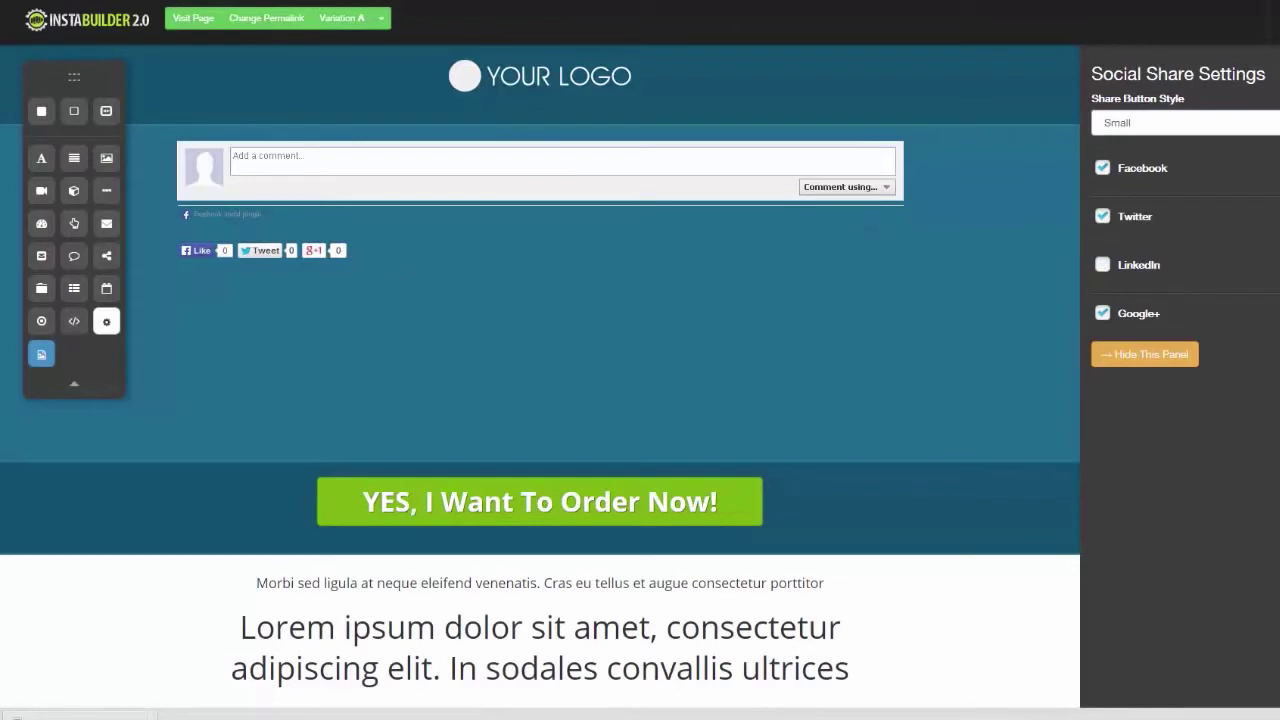
left_click(800, 141)
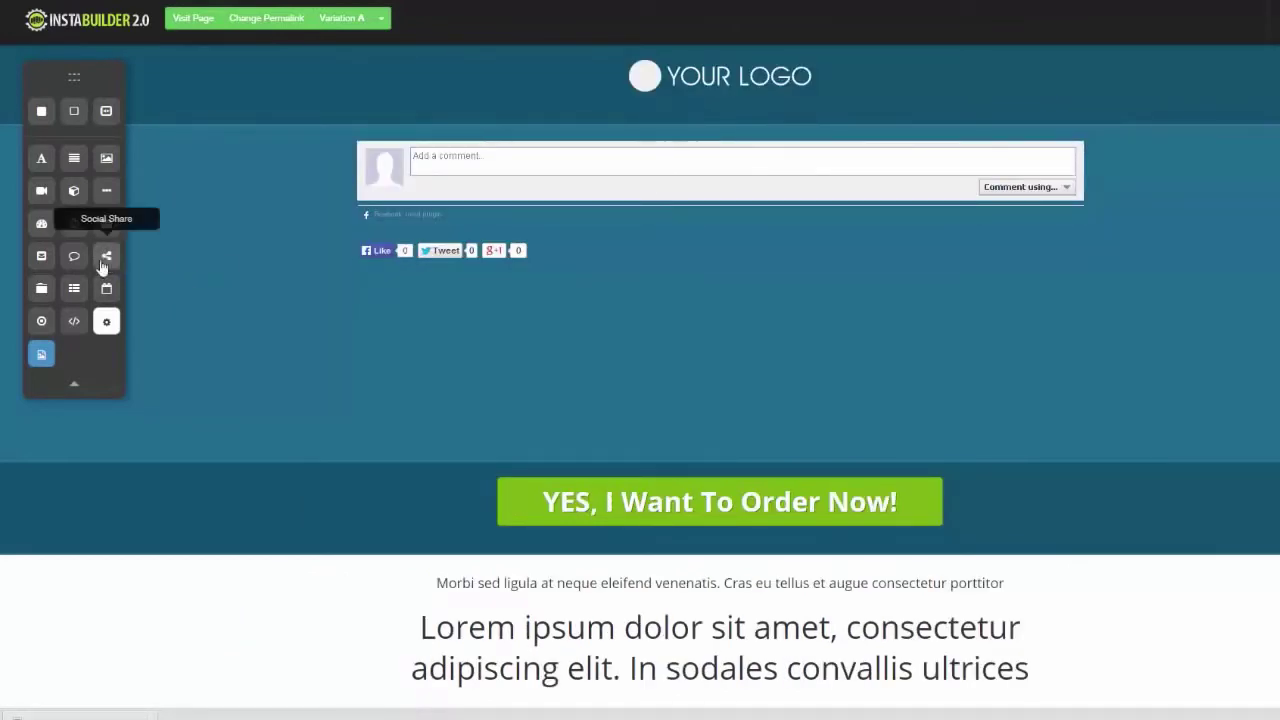
Insert a tabs element between the comment box and the social share buttons.
left_click_drag(43, 292, 594, 283)
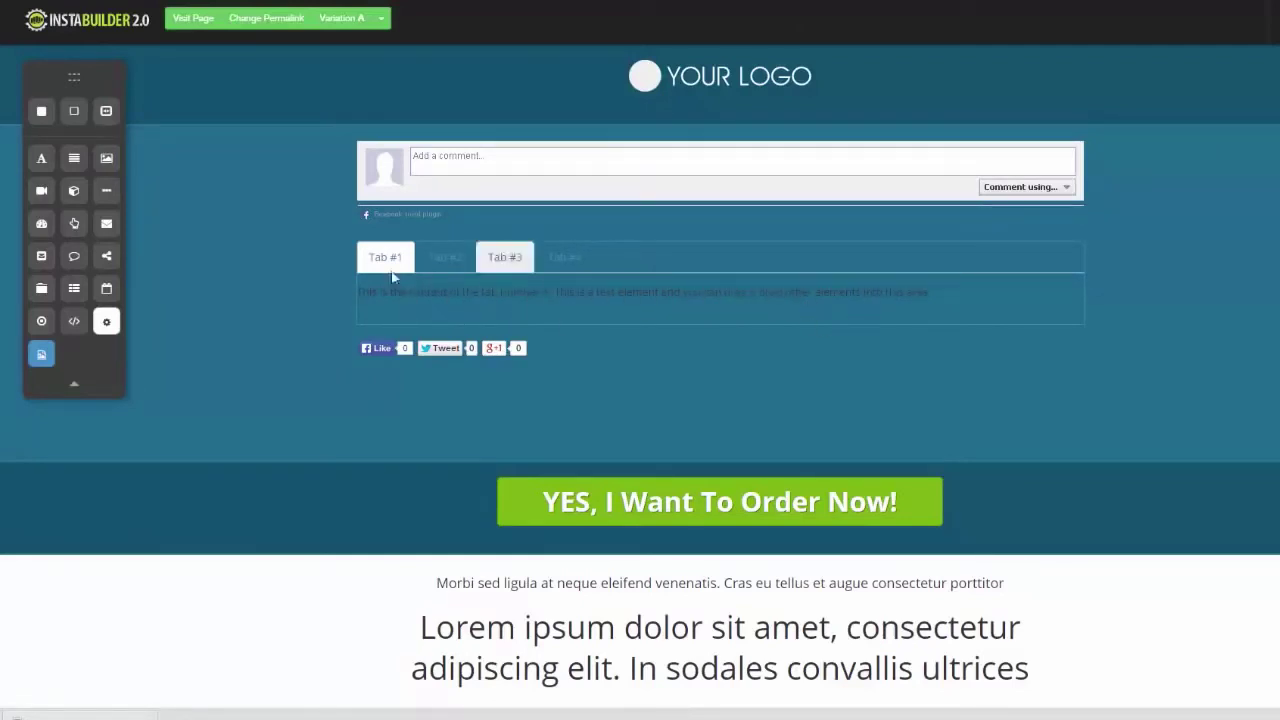
Delete the comment element and the tabs element from the blue section, keeping the social share buttons.
mouse_move(1079, 208)
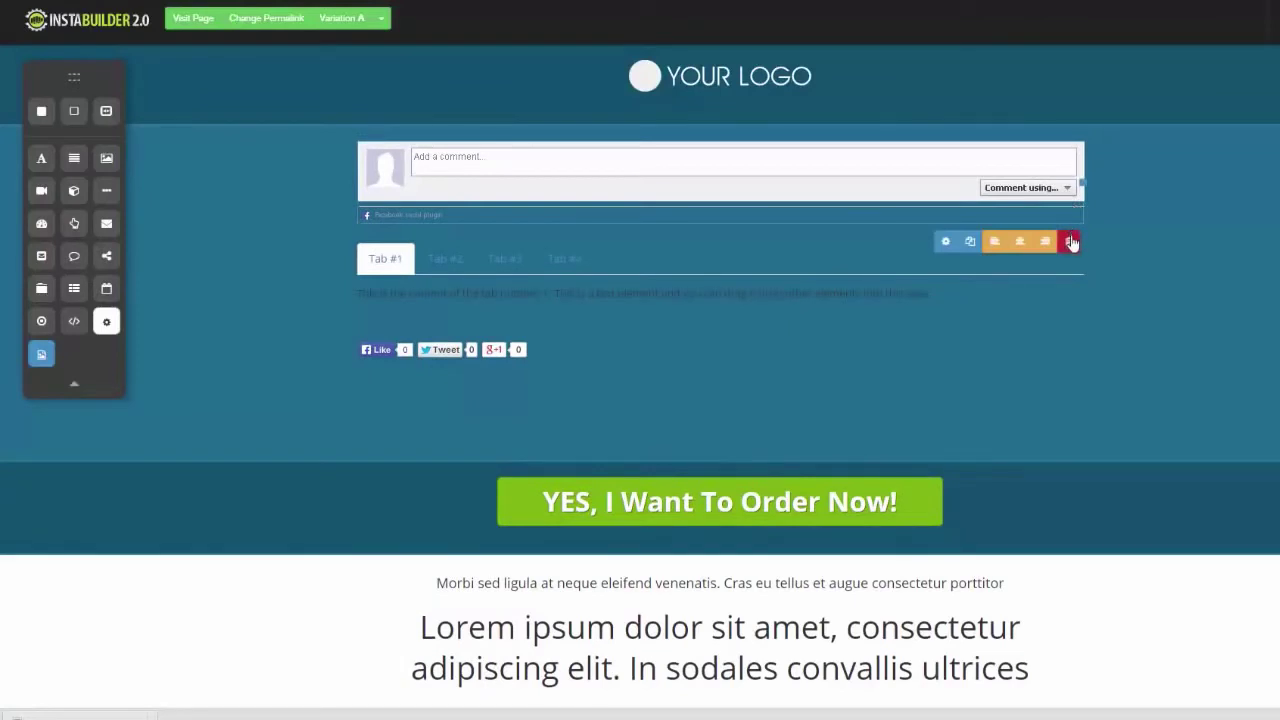
left_click(759, 79)
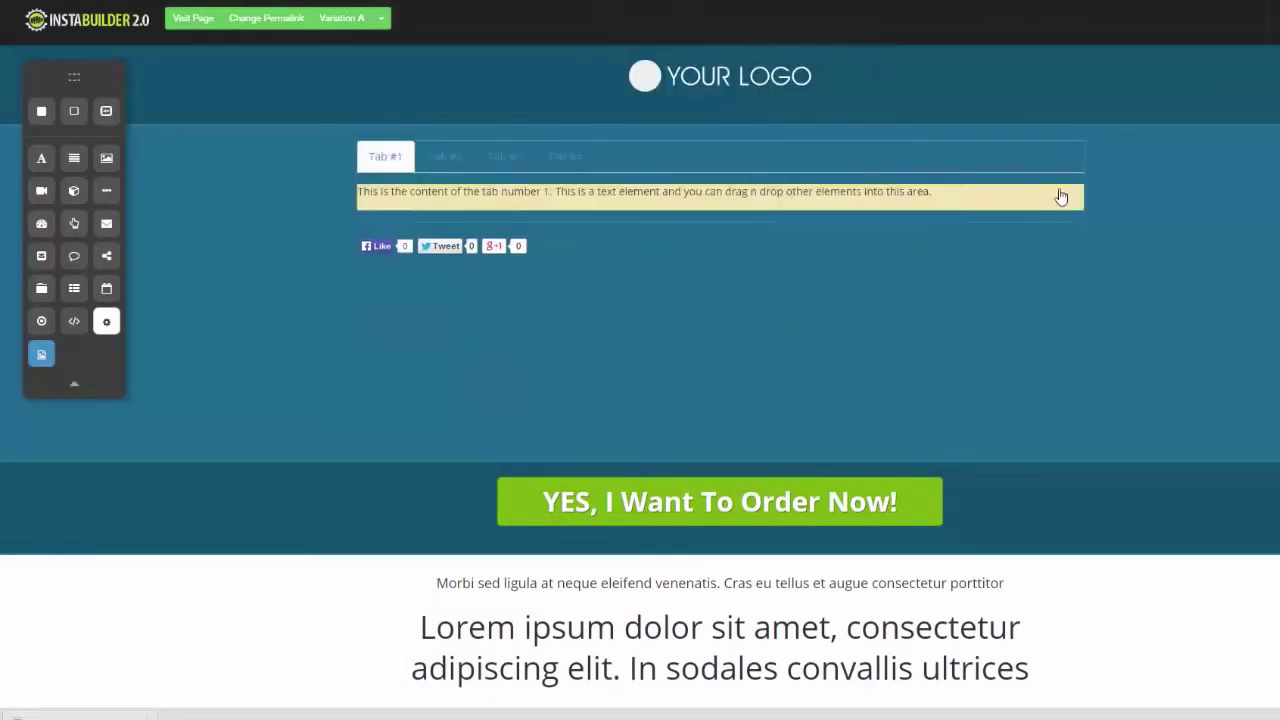
left_click(1068, 242)
left_click(762, 80)
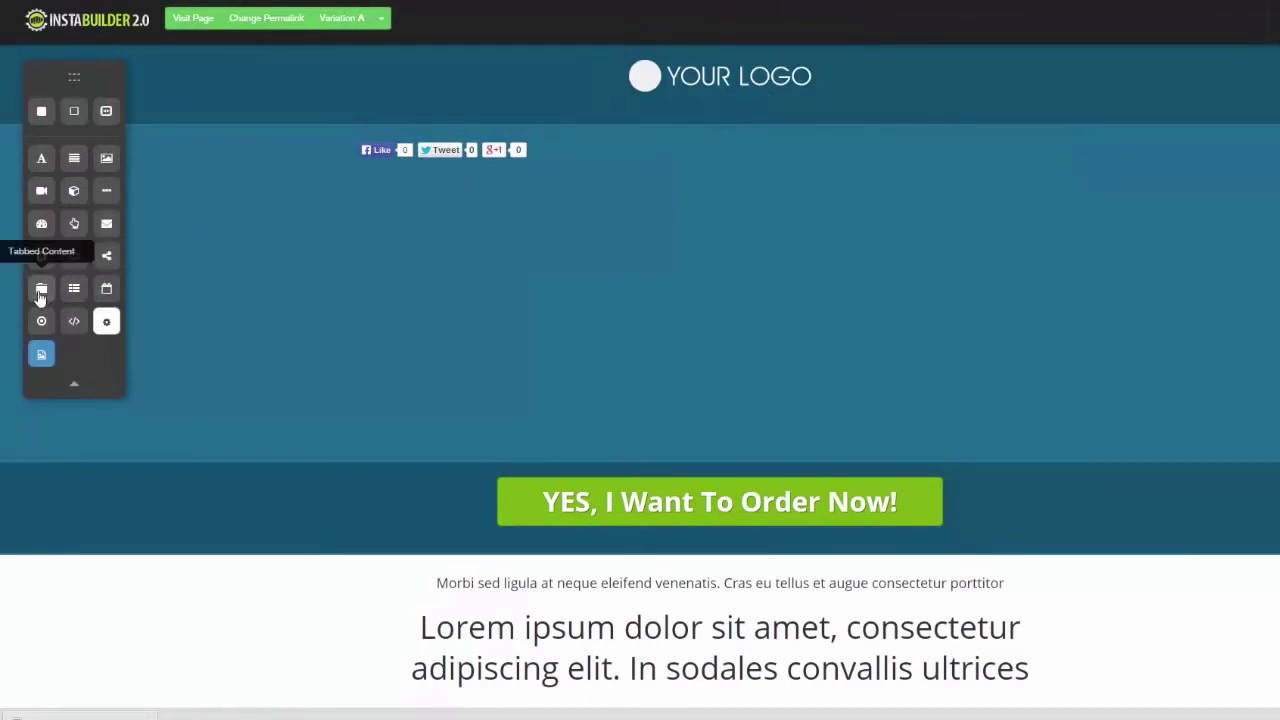
Add a menu element below the social share buttons and assign Demo Menu to it.
left_click_drag(74, 300, 509, 203)
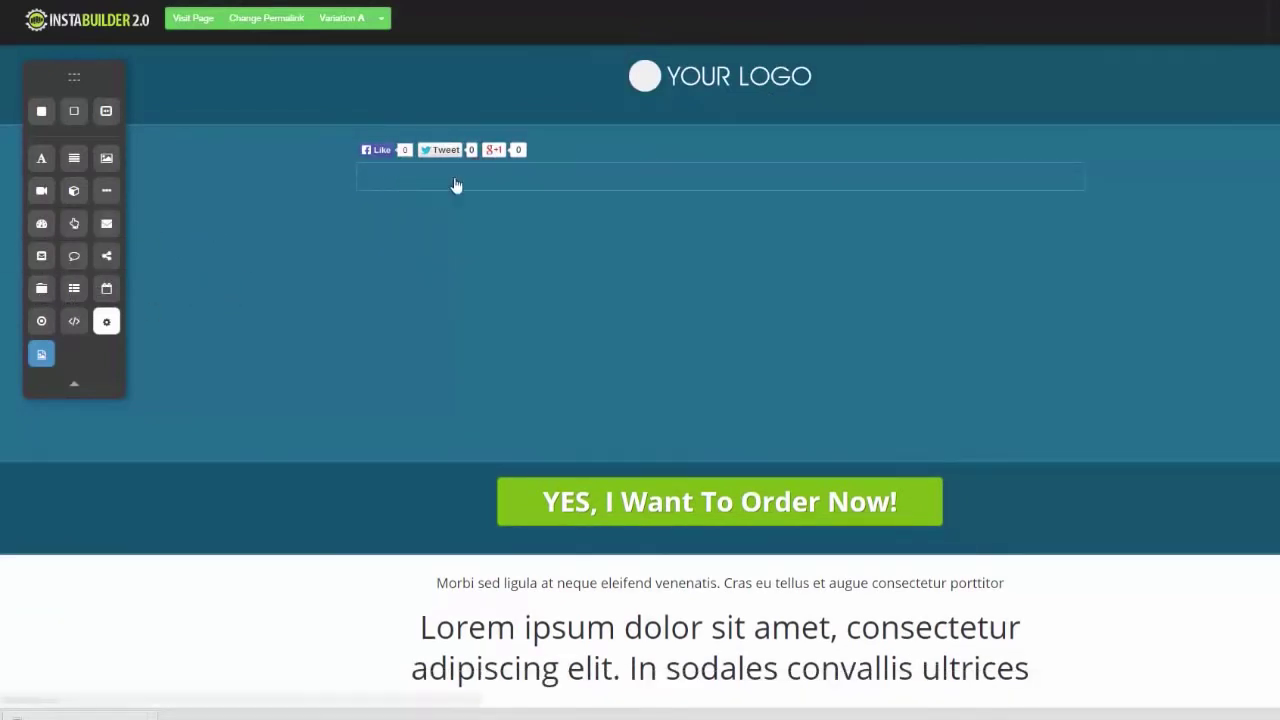
scroll(471, 191, "right", 1)
scroll(660, 208, "right", 2)
left_click(894, 207)
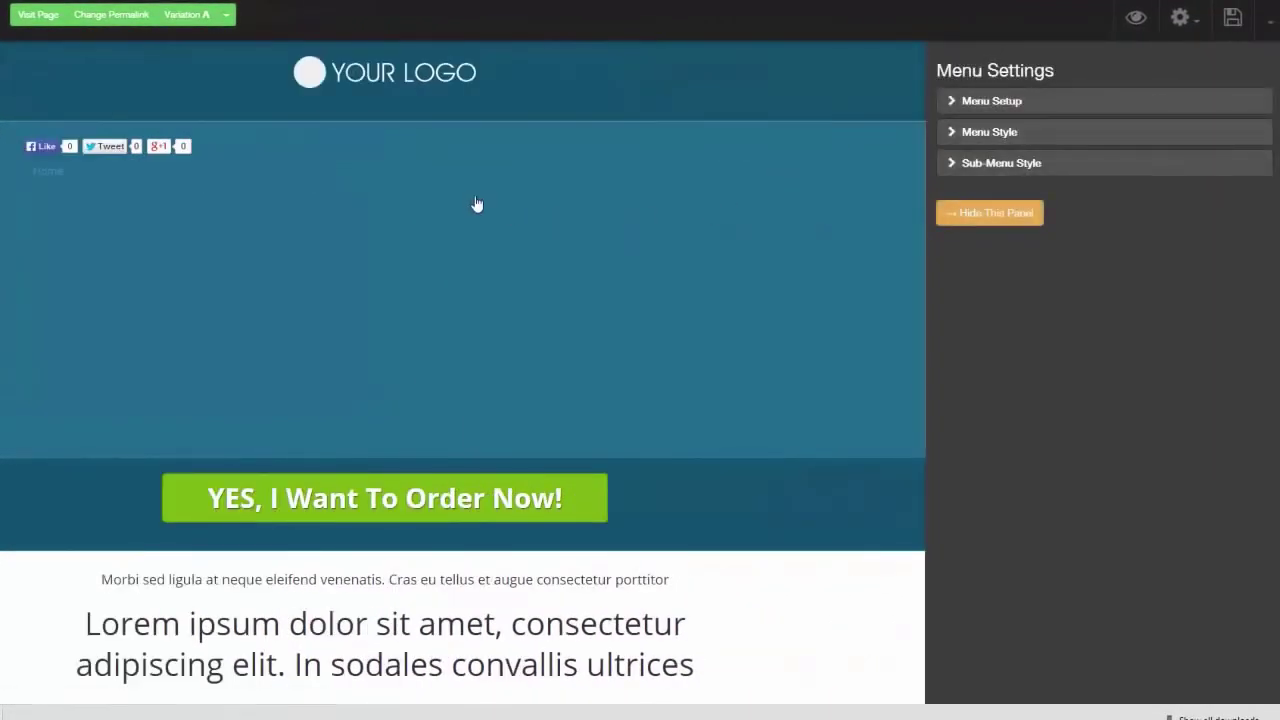
left_click(951, 102)
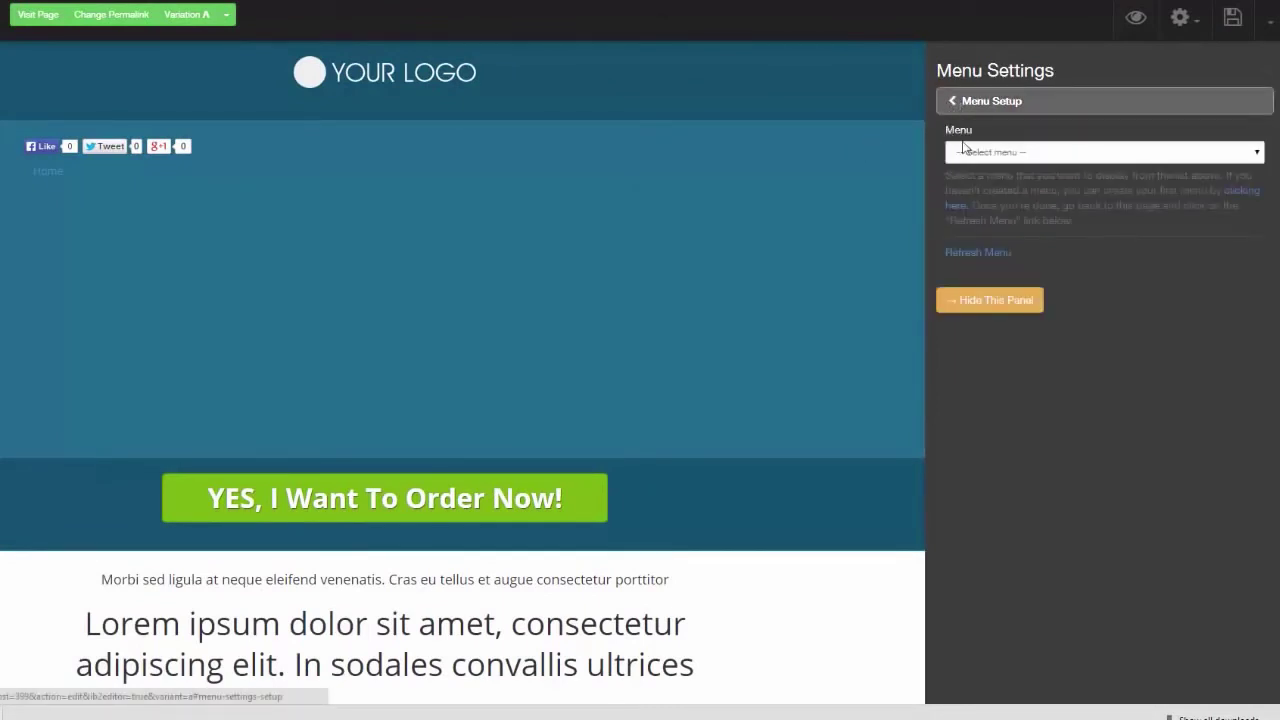
left_click(1255, 155)
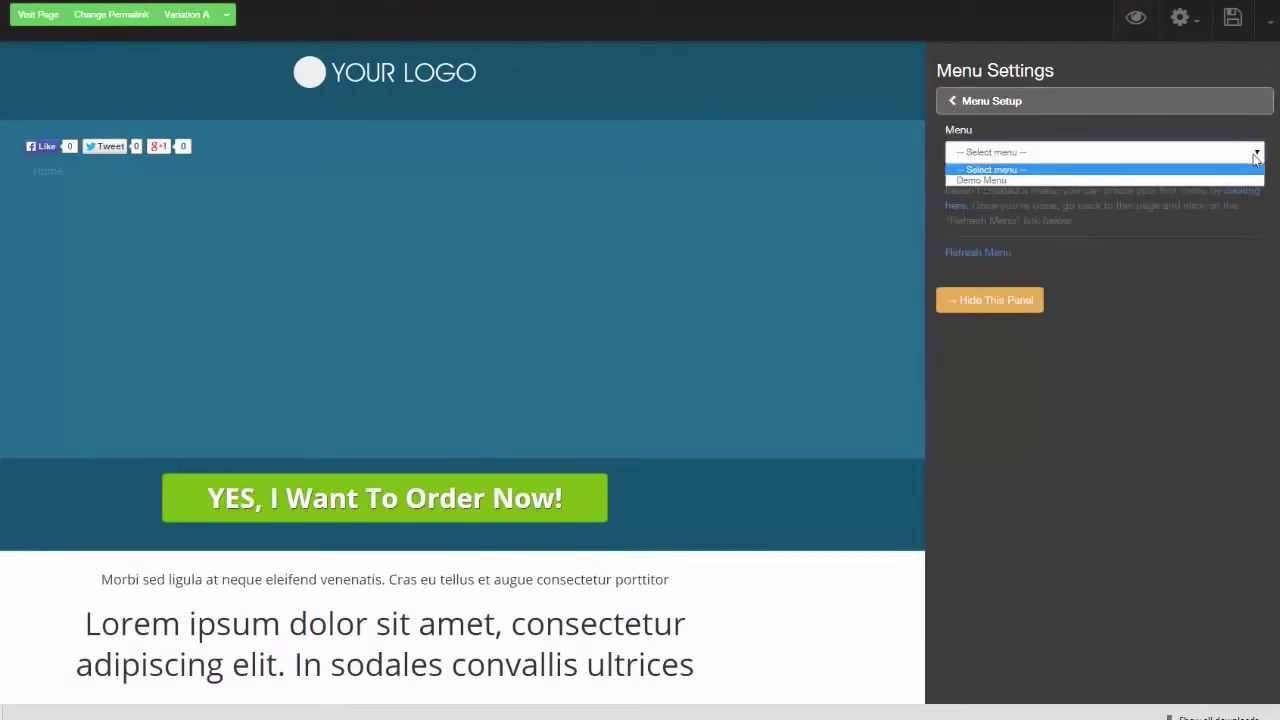
left_click(987, 181)
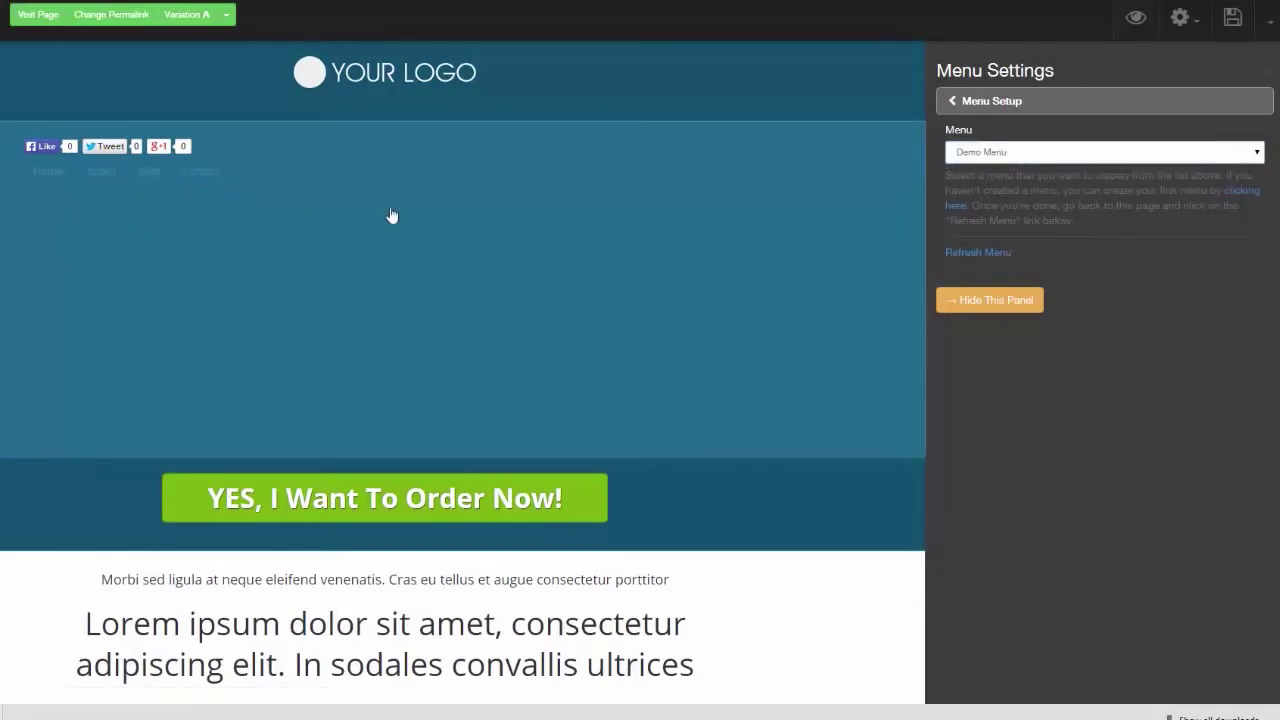
Set the menu's style to Flat-Box.
left_click(957, 110)
left_click(951, 128)
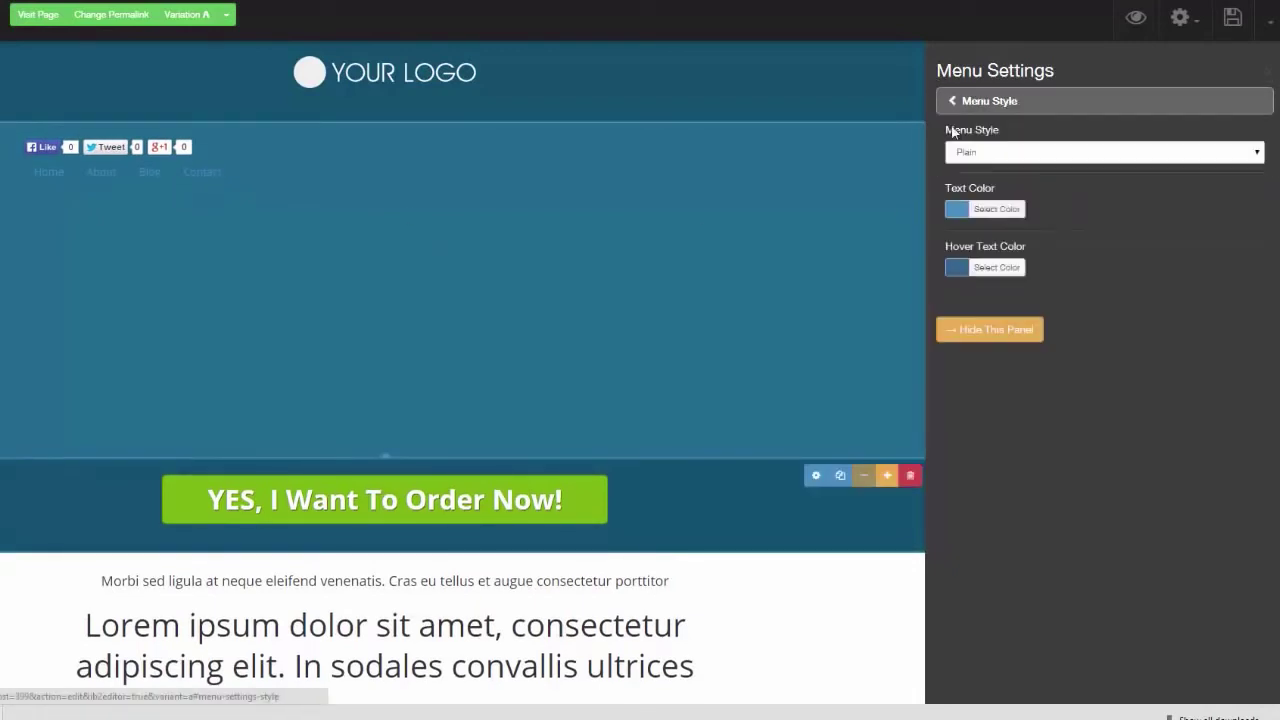
left_click(1250, 155)
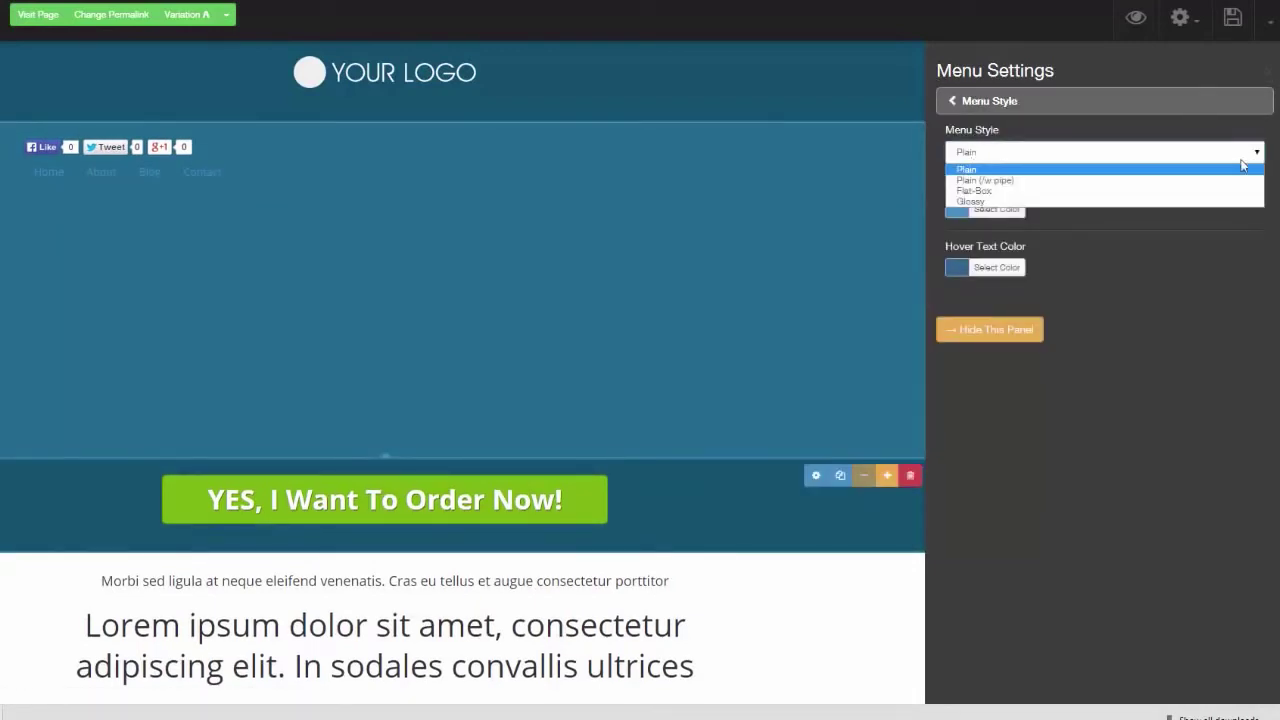
left_click(1220, 185)
left_click(1258, 155)
left_click(1228, 187)
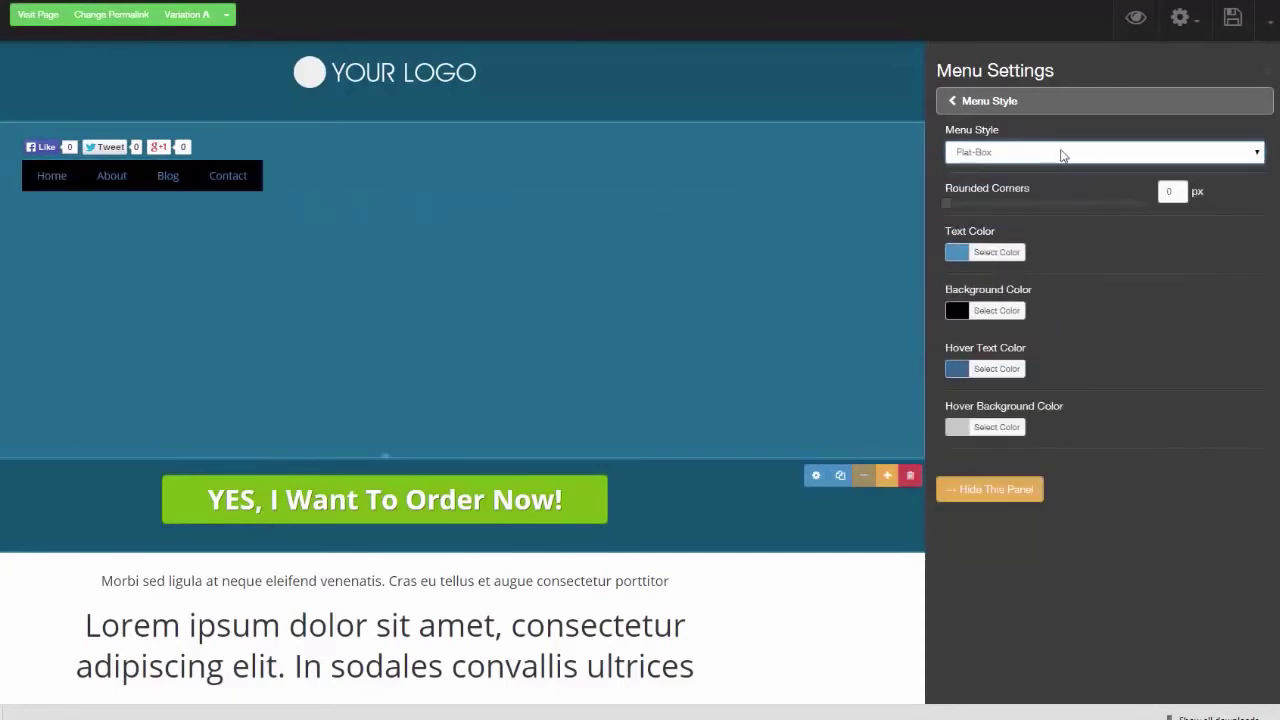
Give the menu a pale aqua background color and round its corners by 6 px.
left_click(985, 311)
left_click_drag(969, 351, 1039, 426)
left_click(1081, 402)
left_click(1051, 357)
left_click_drag(946, 203, 1005, 198)
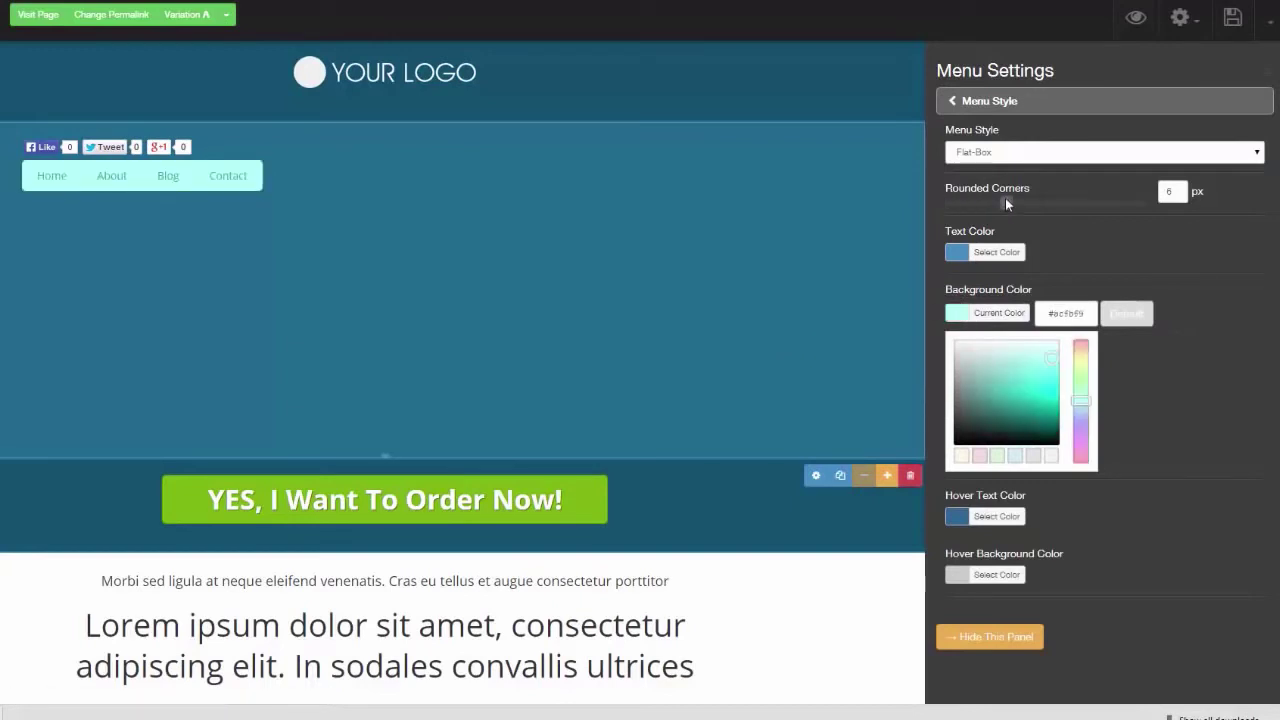
Review the menu's sub-menu style options and close the settings.
left_click(956, 106)
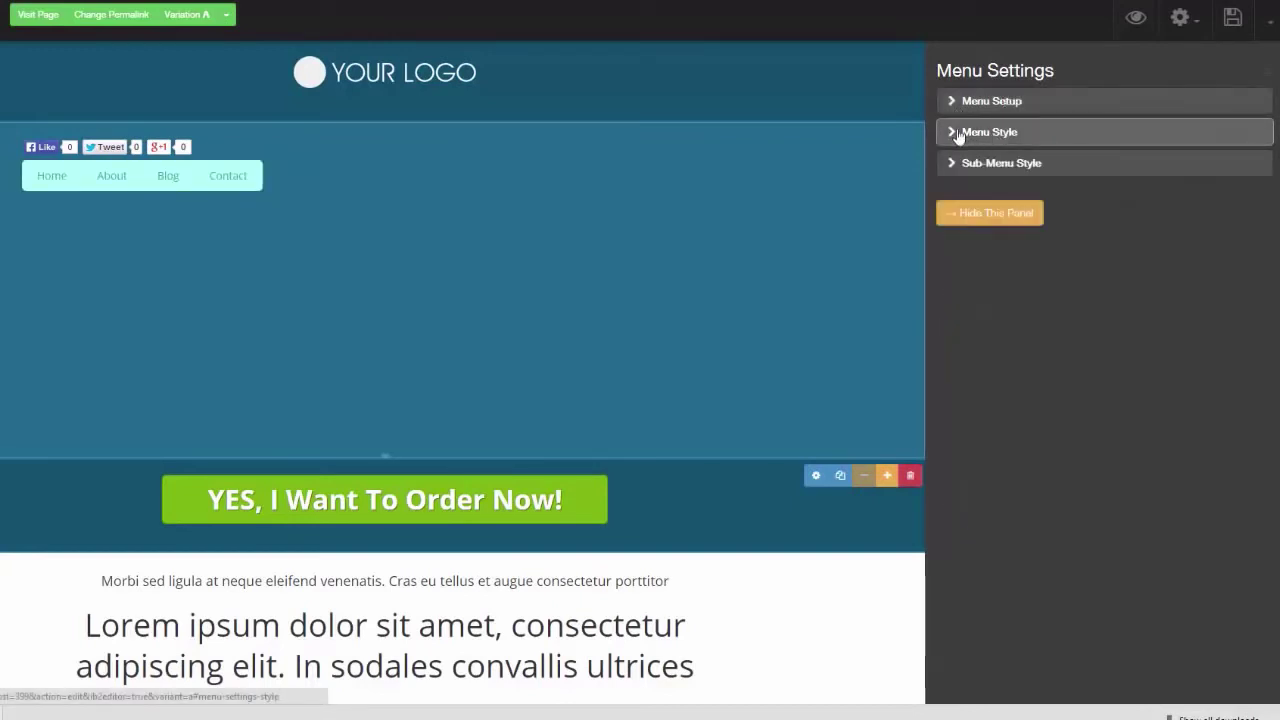
left_click(952, 165)
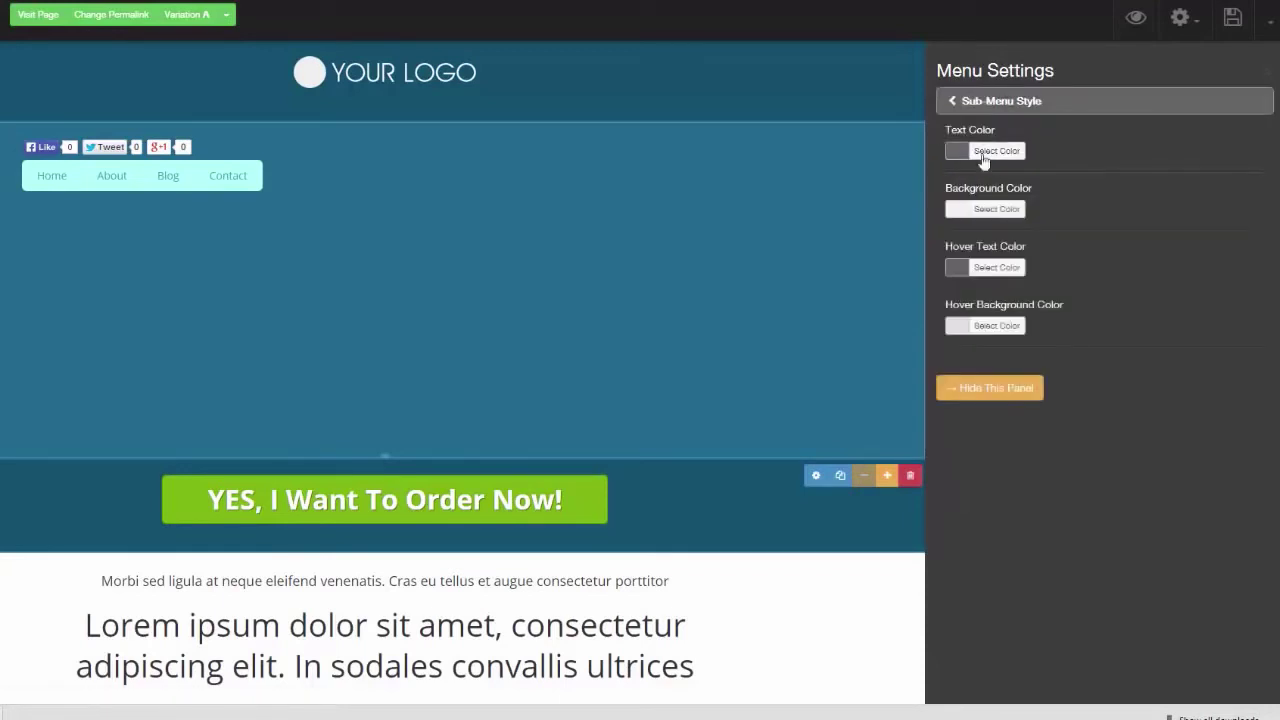
left_click(1270, 77)
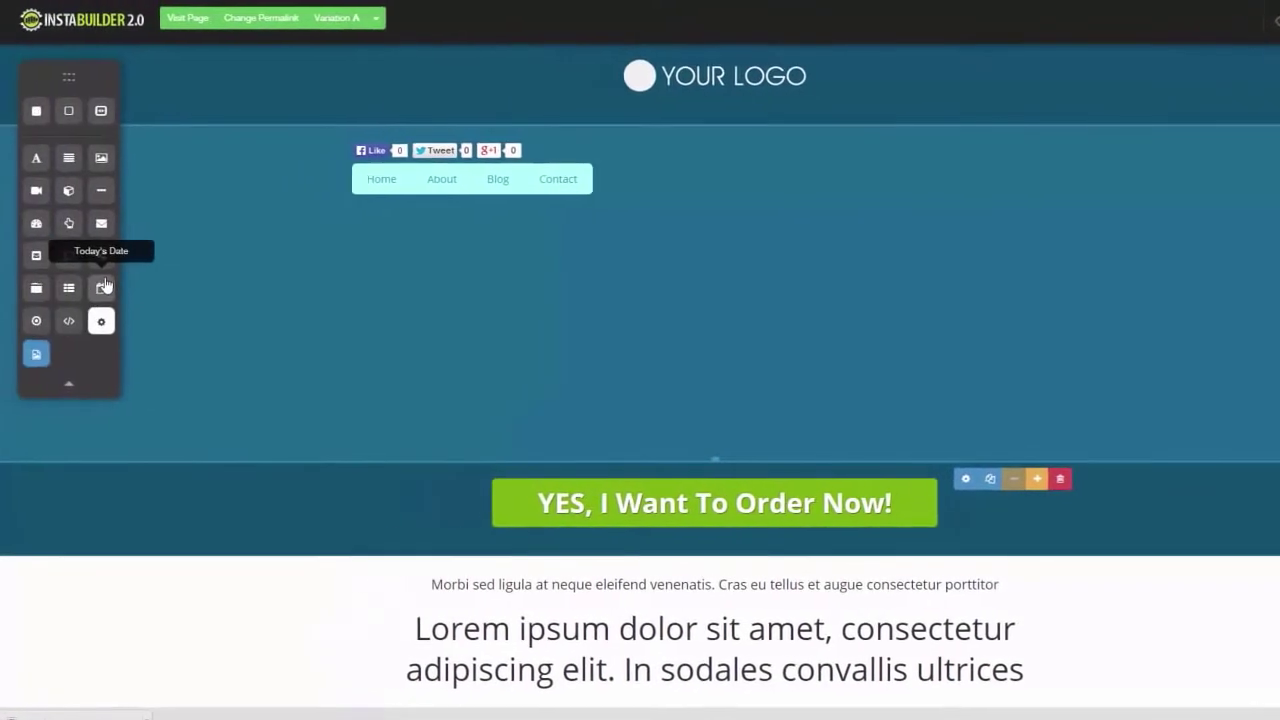
Add a Today's Date element below the menu, review its date settings and close them.
left_click_drag(106, 288, 633, 220)
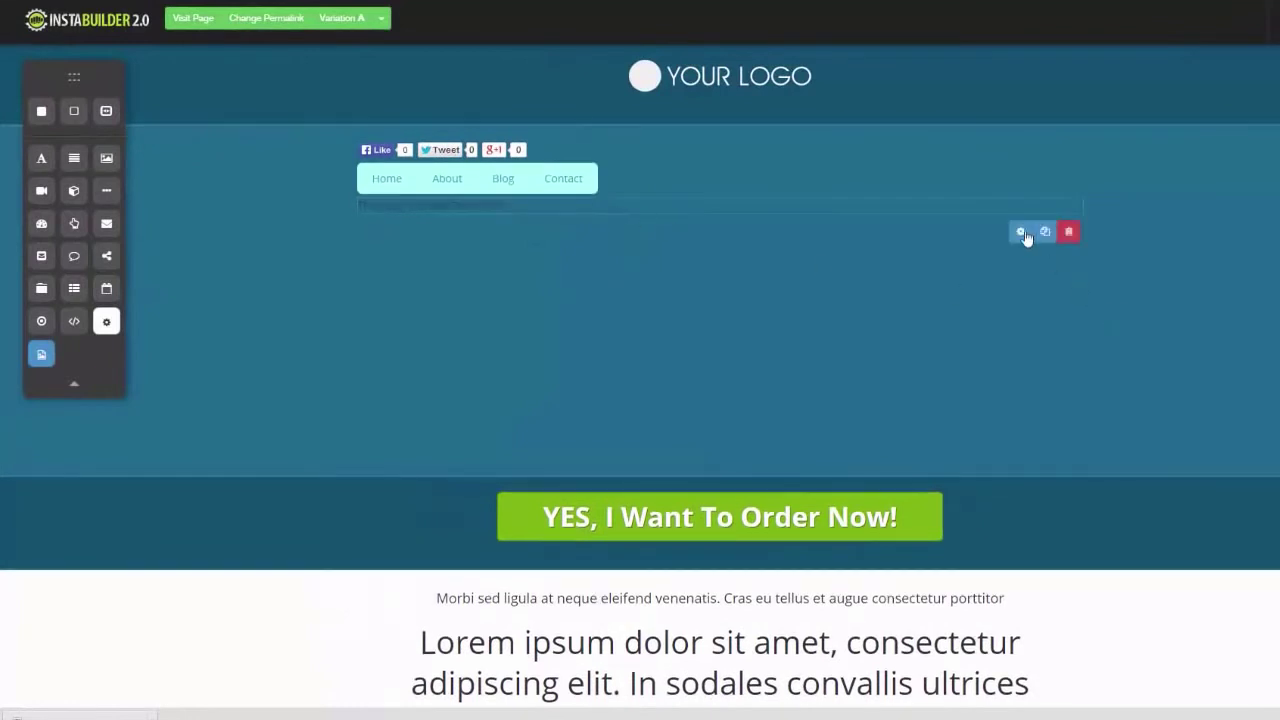
left_click(1021, 232)
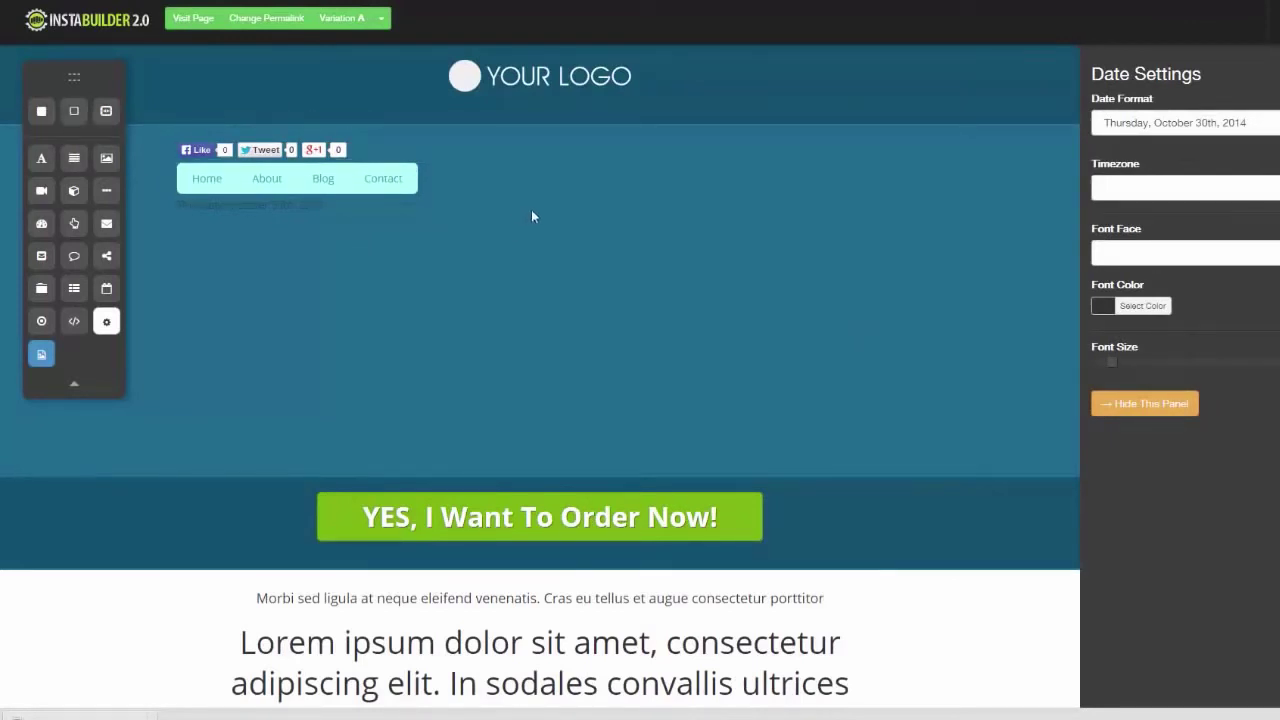
key("Escape")
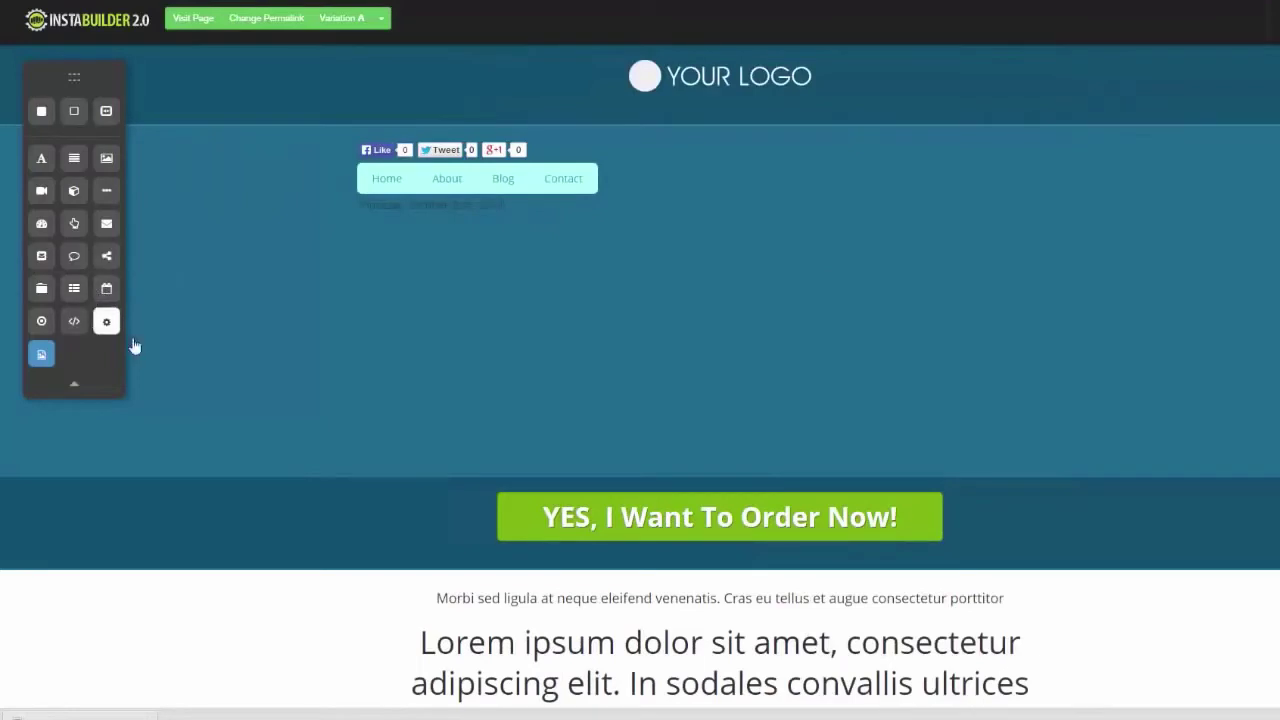
Insert a quiz element below the date and delete it again.
left_click_drag(45, 328, 689, 243)
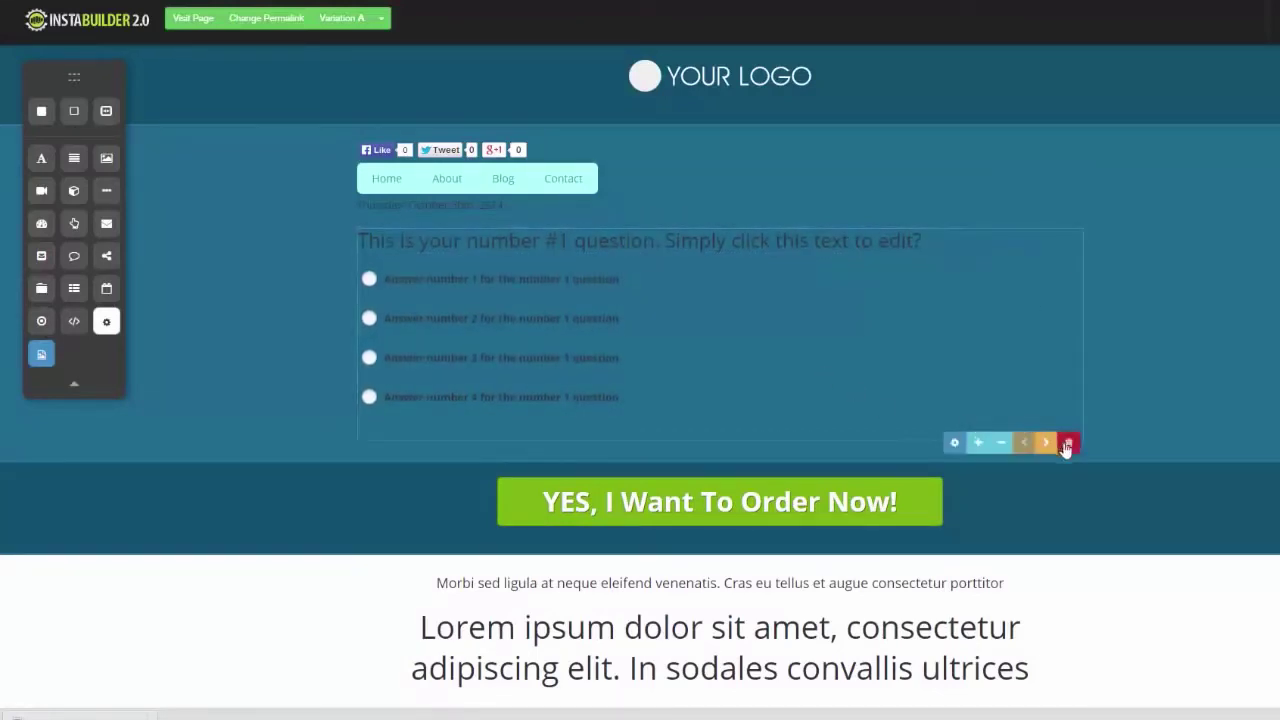
left_click(1066, 440)
left_click(762, 80)
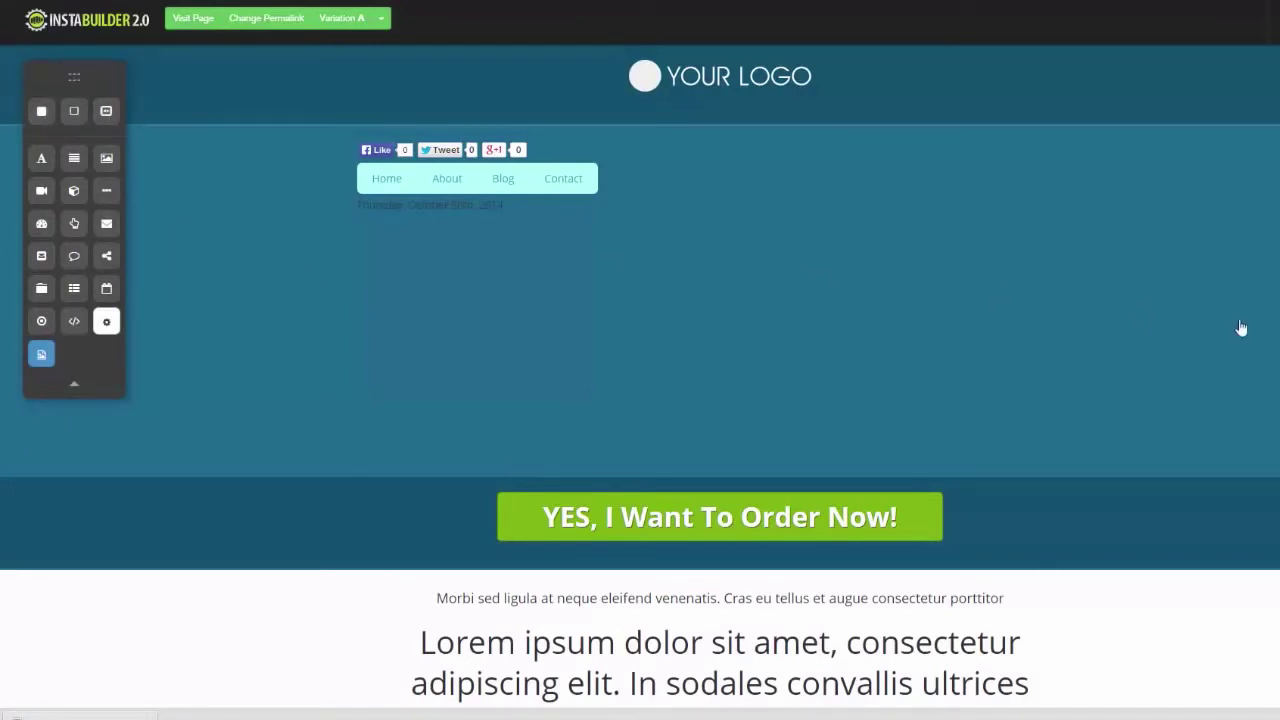
Insert a wide section between the large Lorem ipsum headline and the three sub-headline columns.
scroll(640, 380, "down", 5)
scroll(640, 400, "down", 3)
scroll(640, 380, "down", 2)
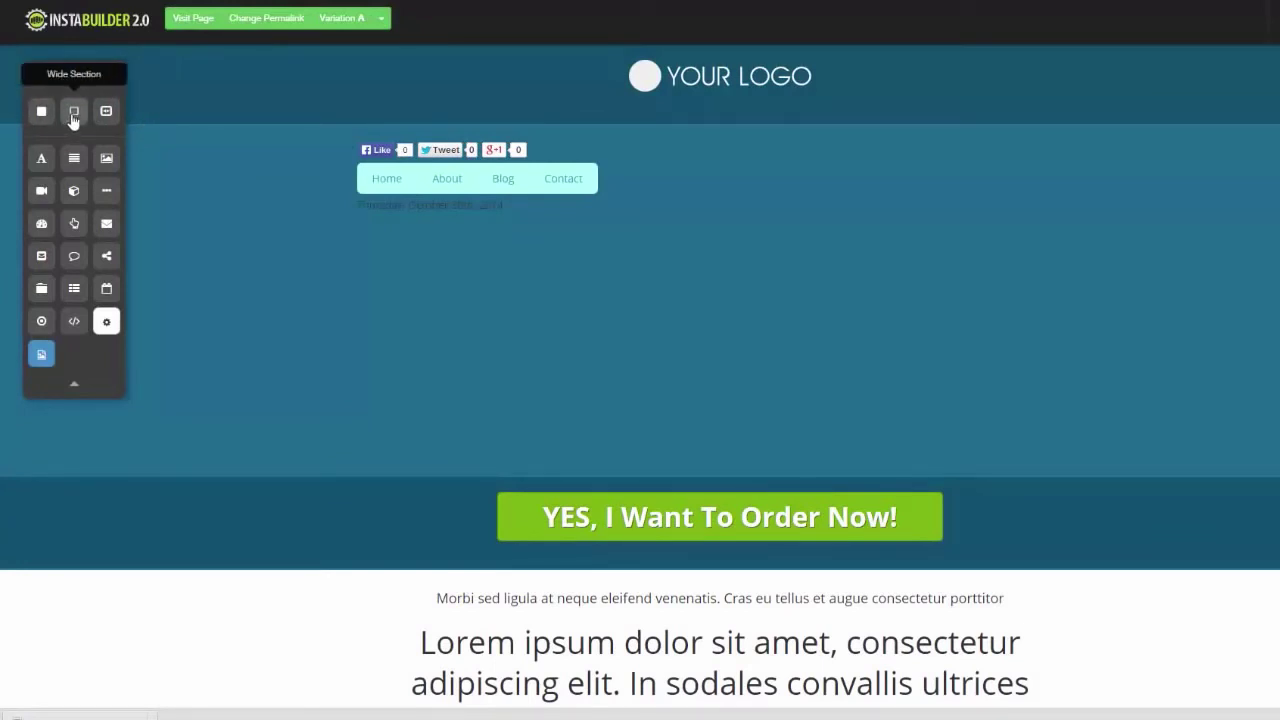
left_click_drag(73, 119, 563, 474)
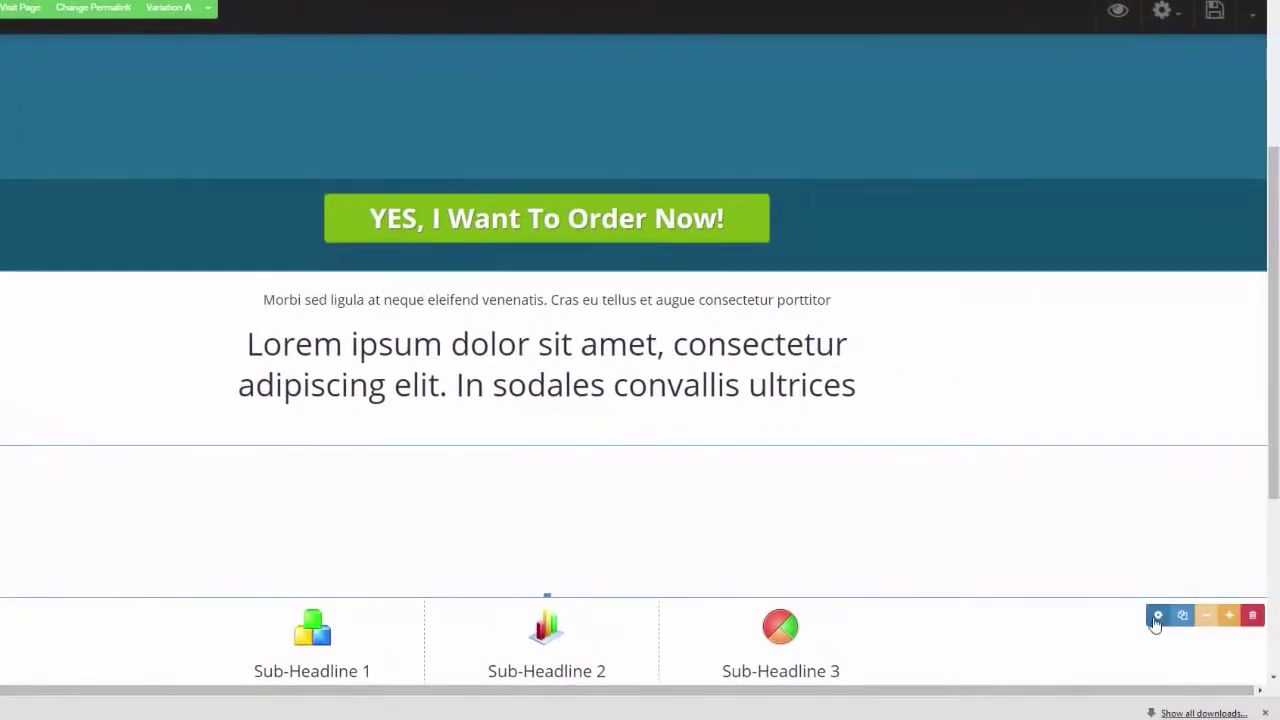
Apply a pre-made background pattern to the new wide section, trying dark red and burgundy before choosing the dark grey texture.
left_click(1157, 616)
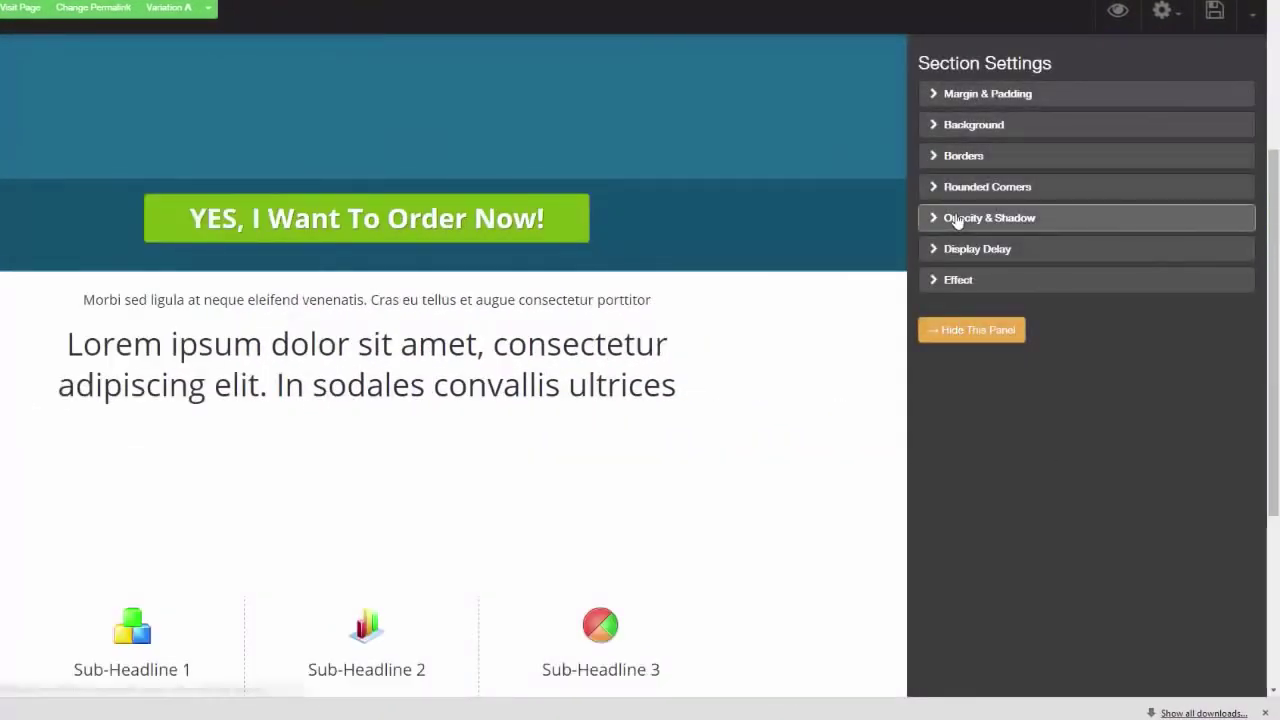
left_click(936, 100)
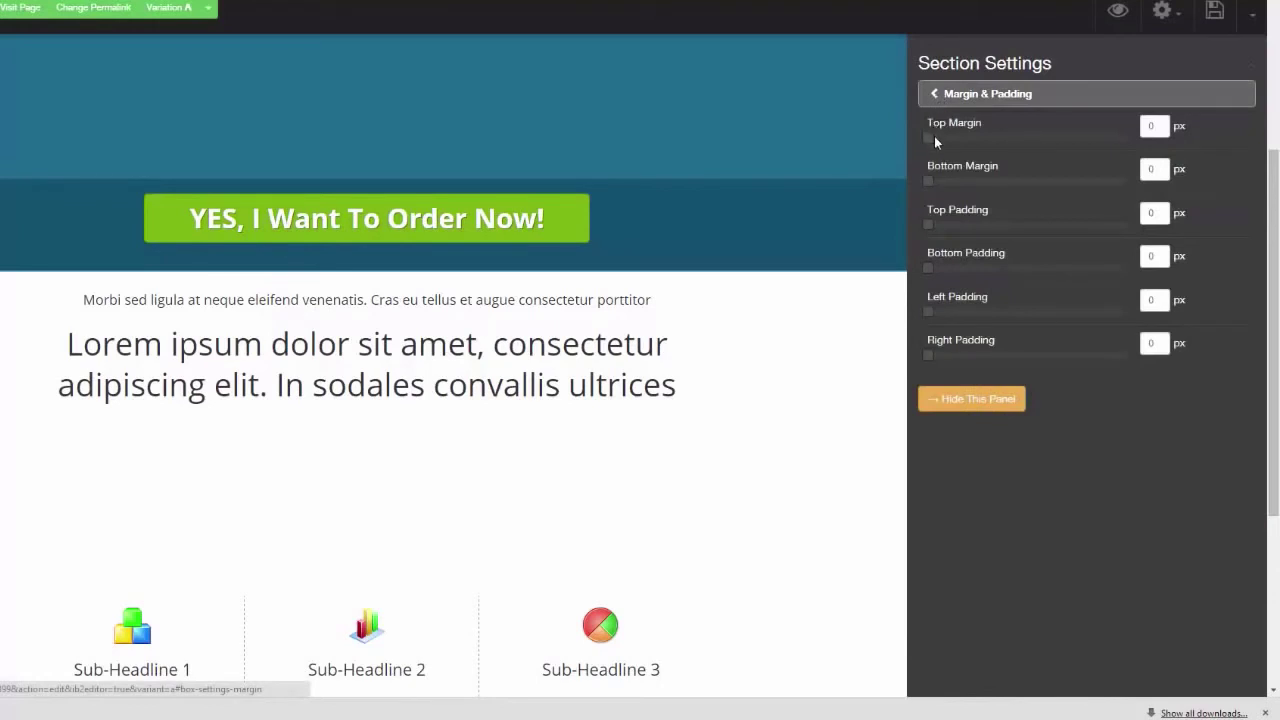
left_click(932, 110)
left_click(932, 125)
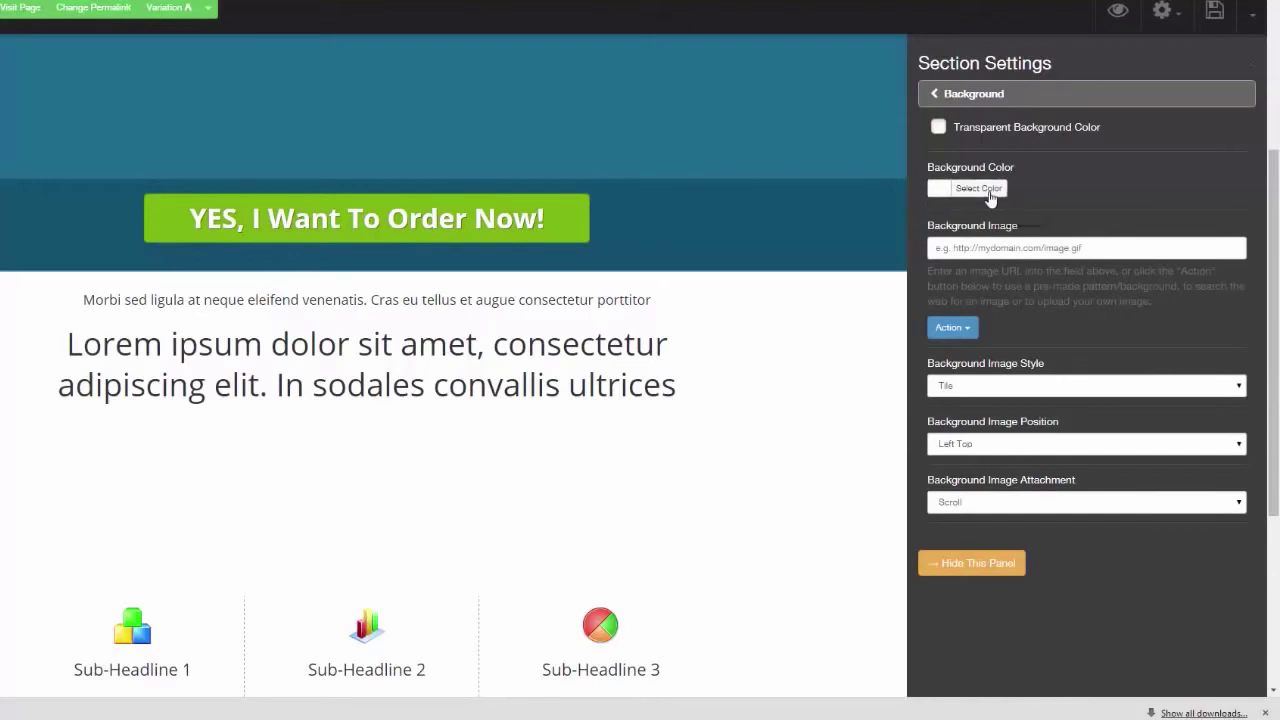
left_click(970, 336)
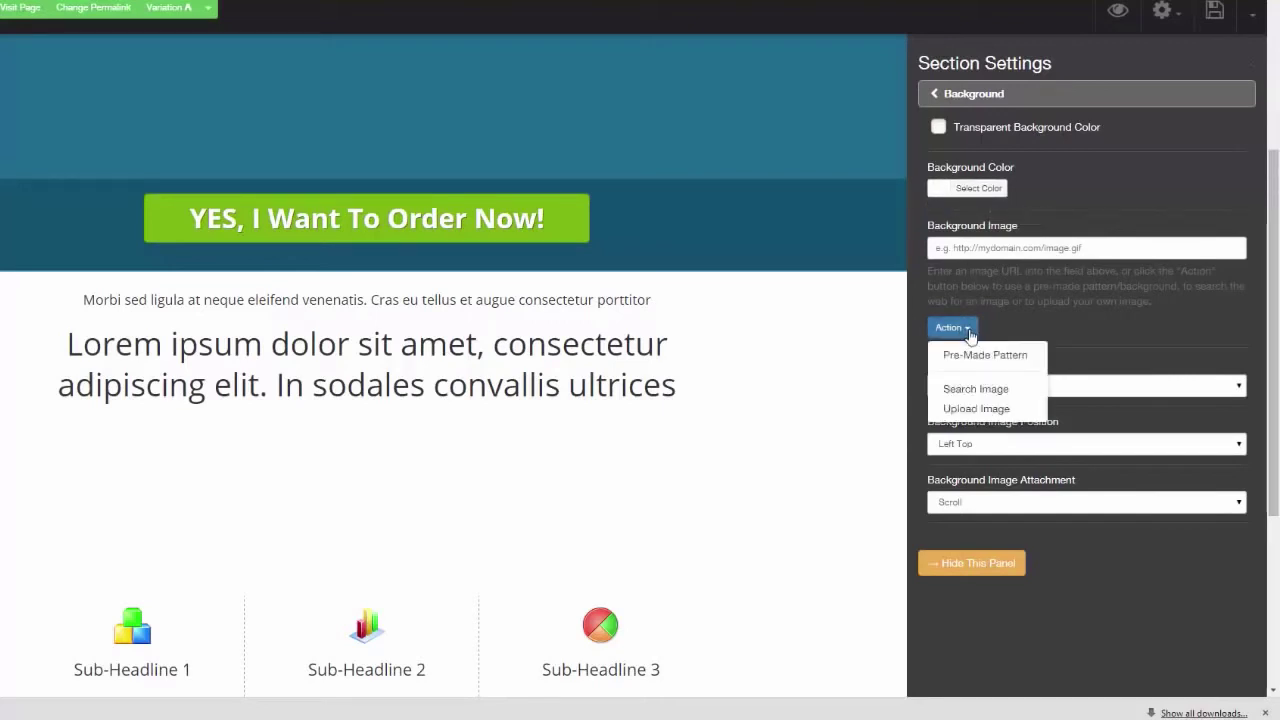
left_click(995, 365)
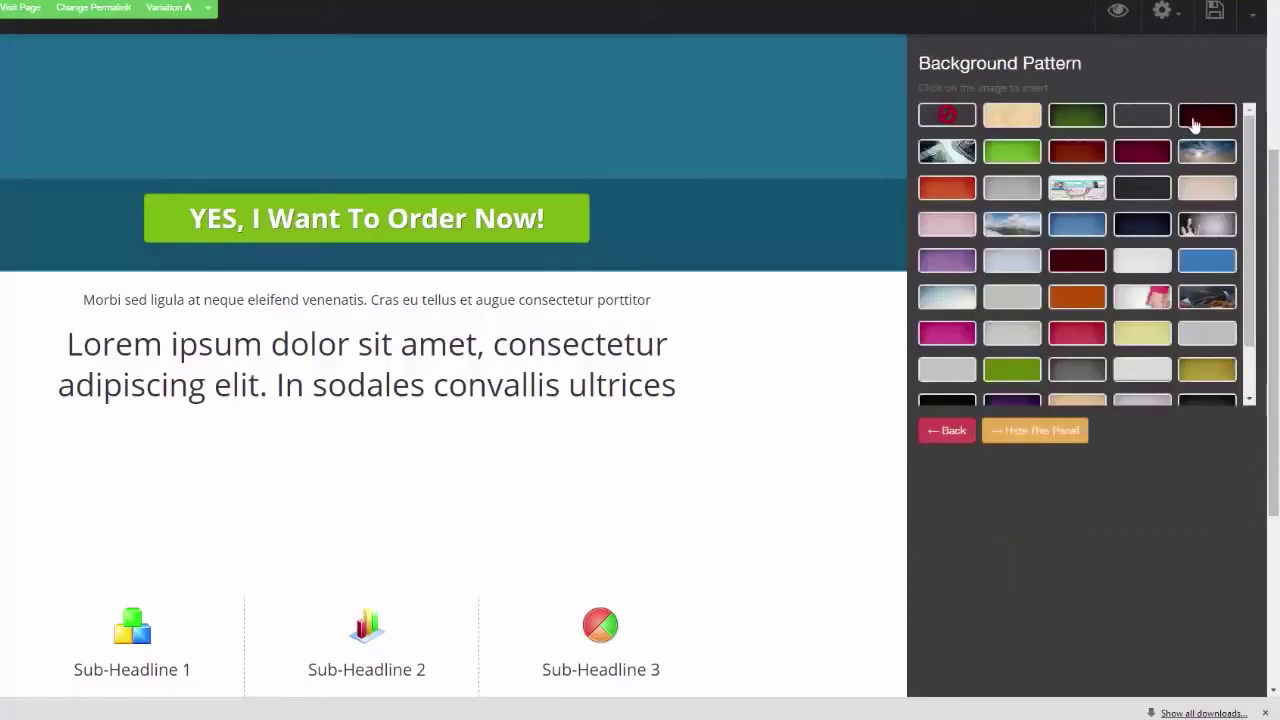
left_click(1195, 121)
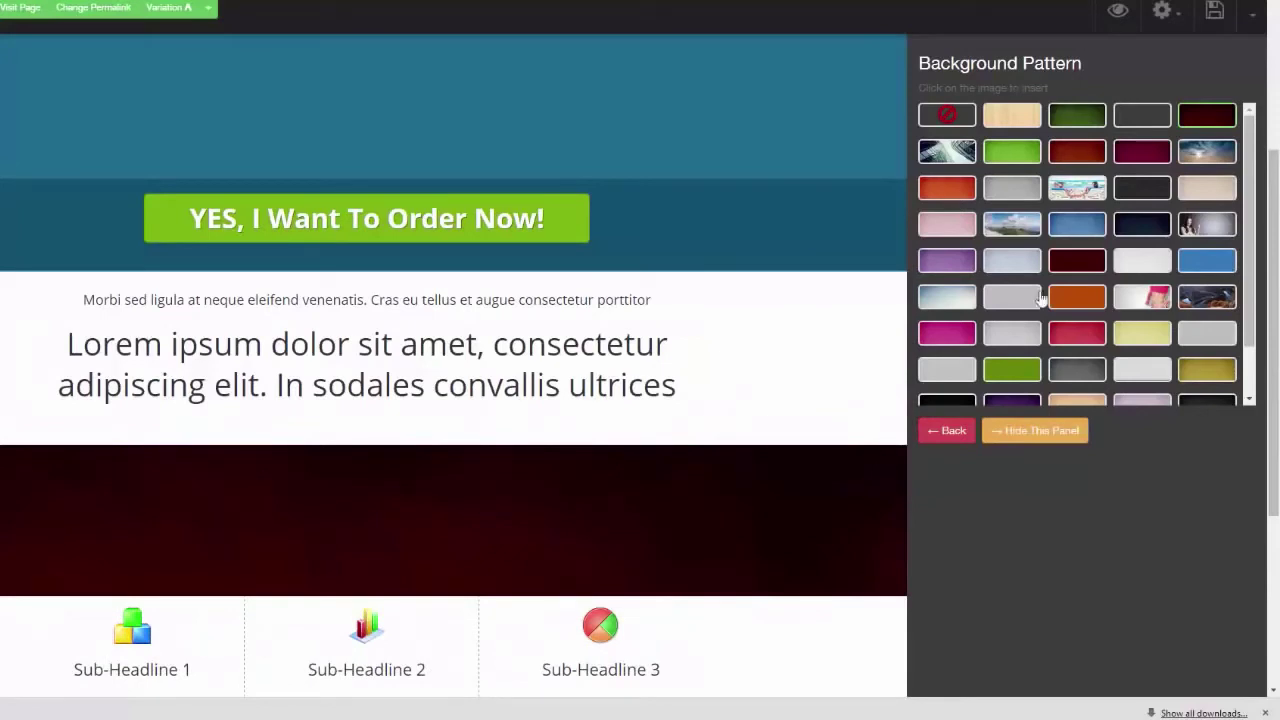
left_click(1140, 160)
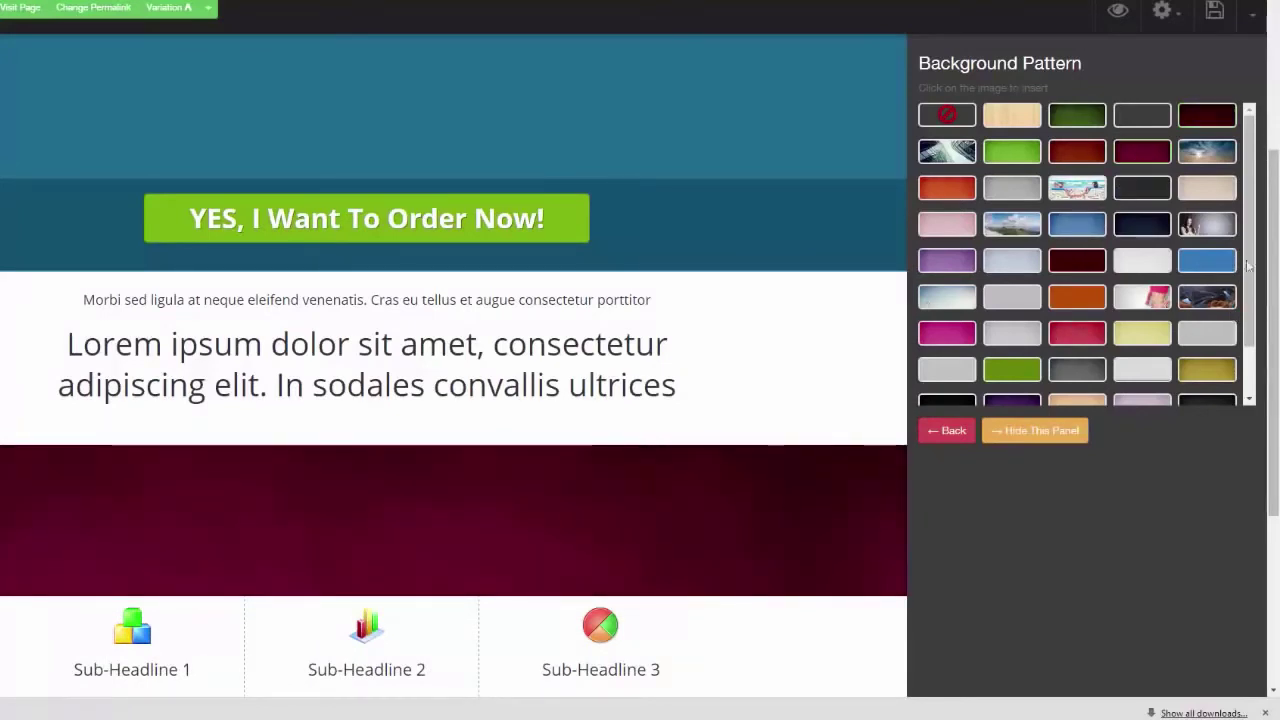
scroll(1232, 310, "down", 2)
scroll(1165, 198, "up", 2)
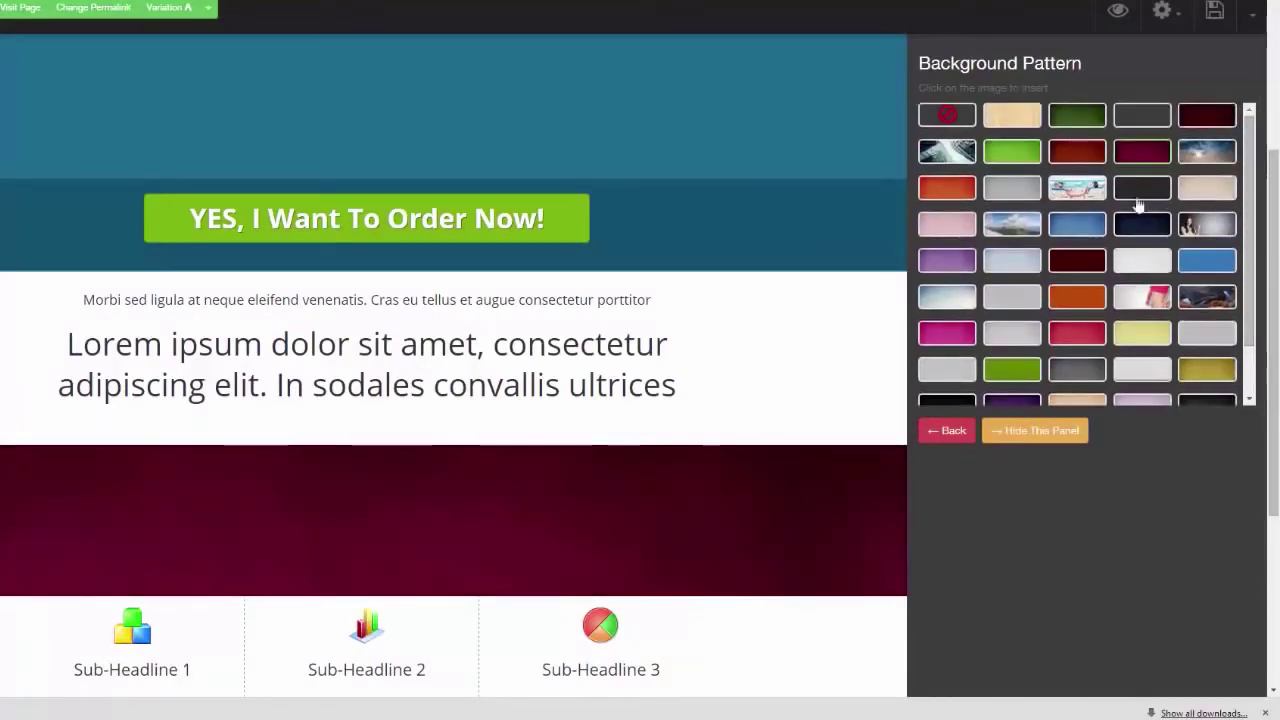
left_click(1085, 369)
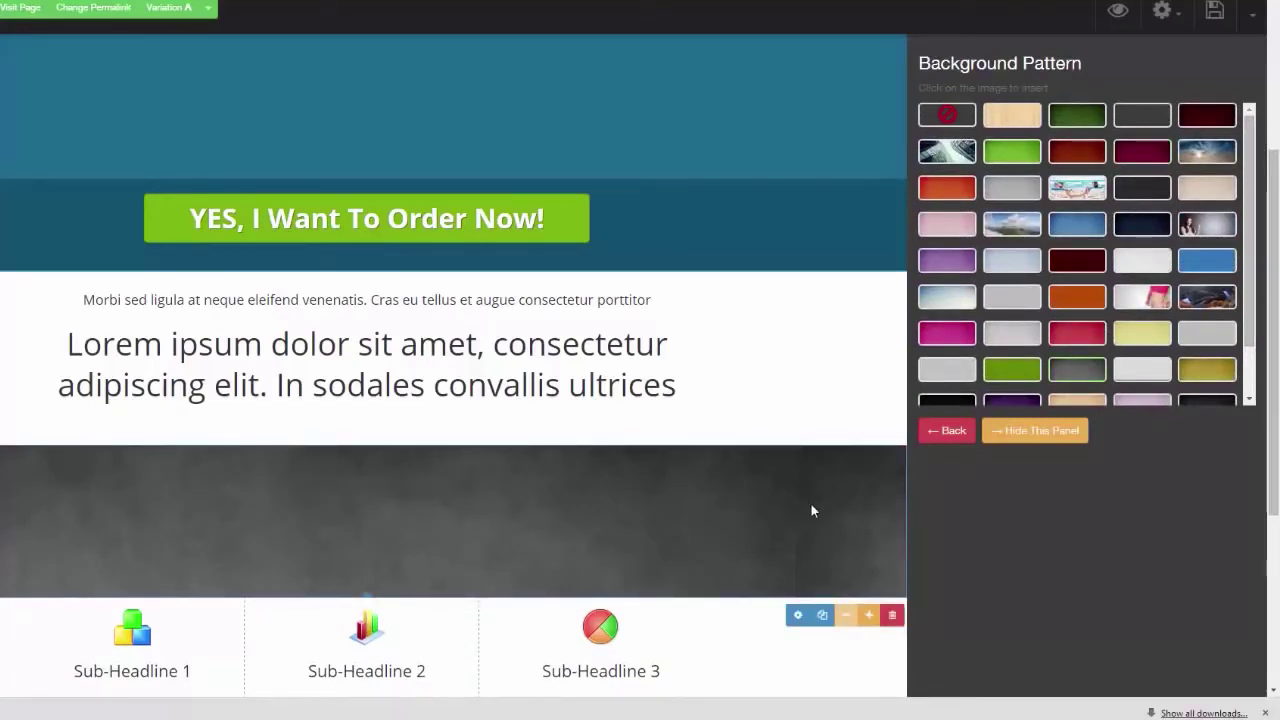
Duplicate the grey section and switch the upper one's background to the orange pattern after trying the blue one.
left_click(822, 615)
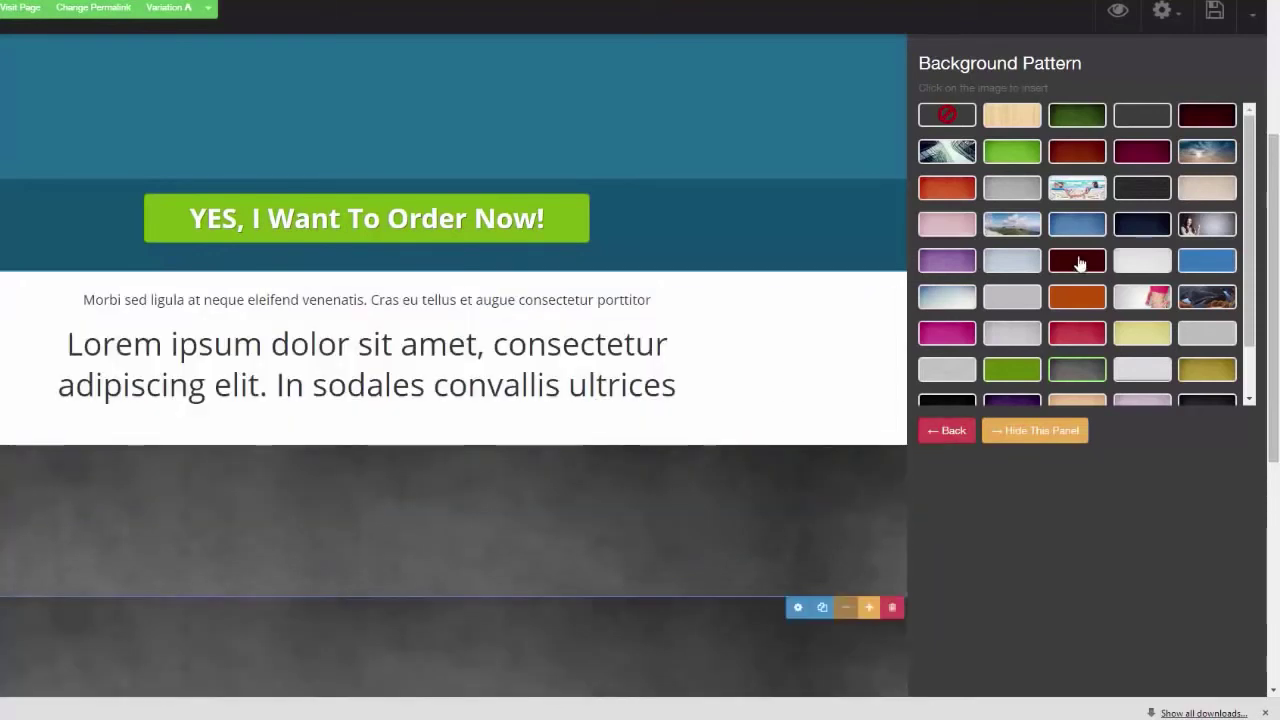
left_click(1080, 223)
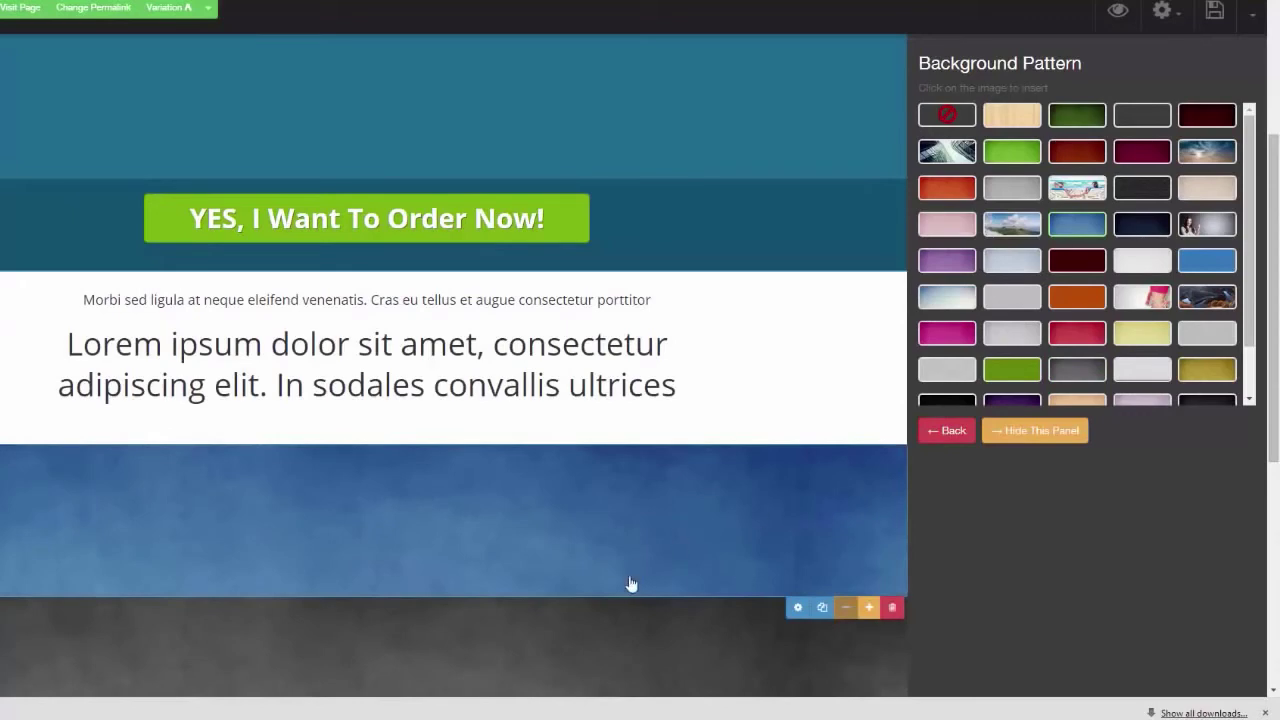
left_click(1077, 296)
scroll(1188, 438, "down", 2)
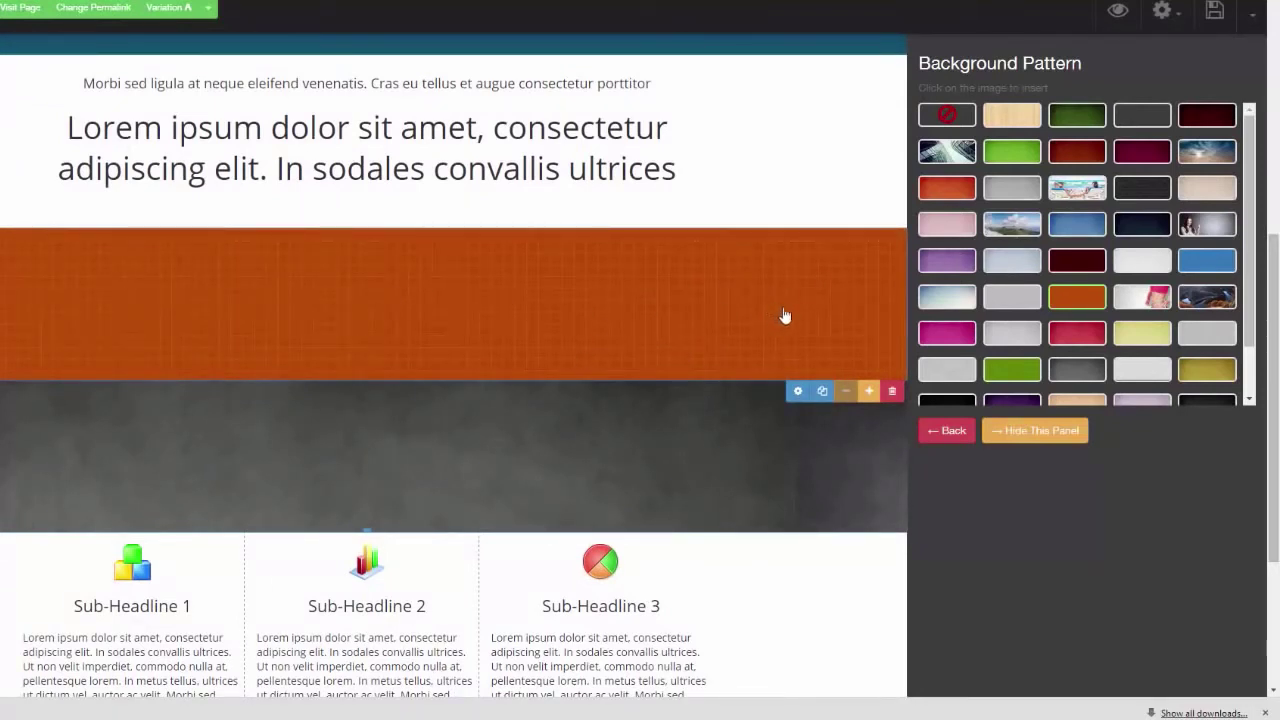
left_click(1035, 430)
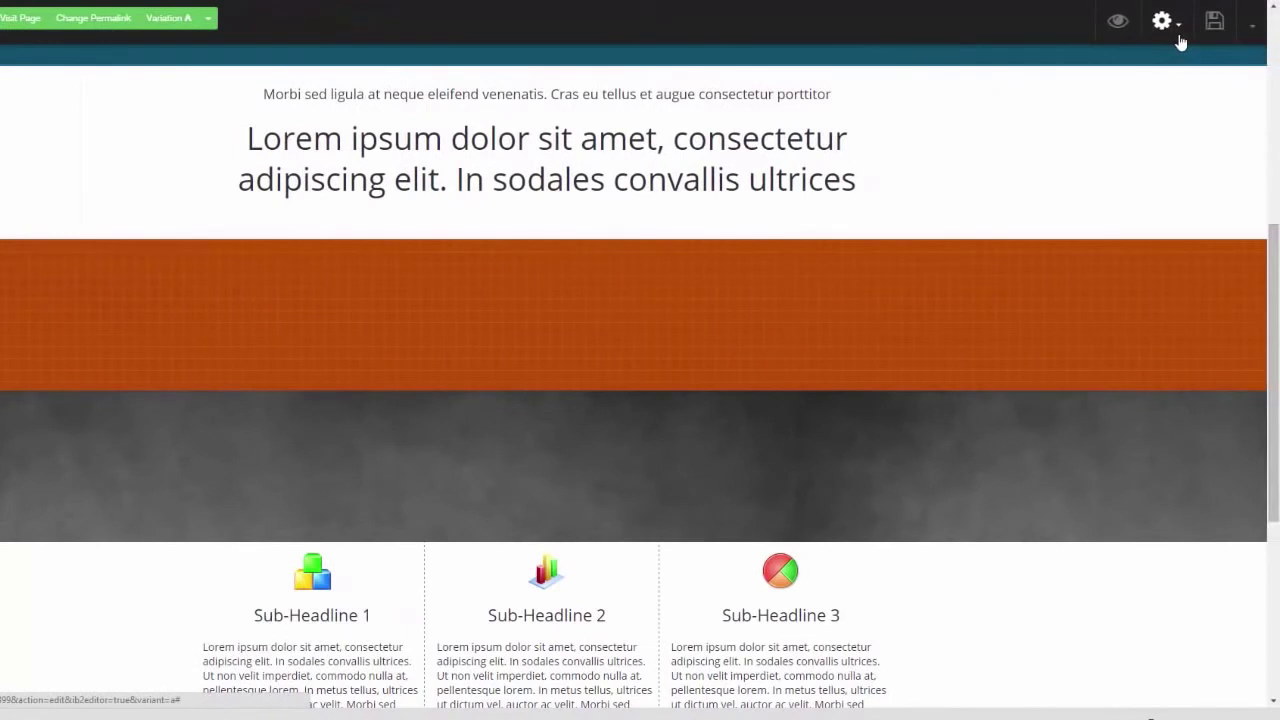
Enable the attention bar on the page and set its background colour to black.
left_click(1181, 40)
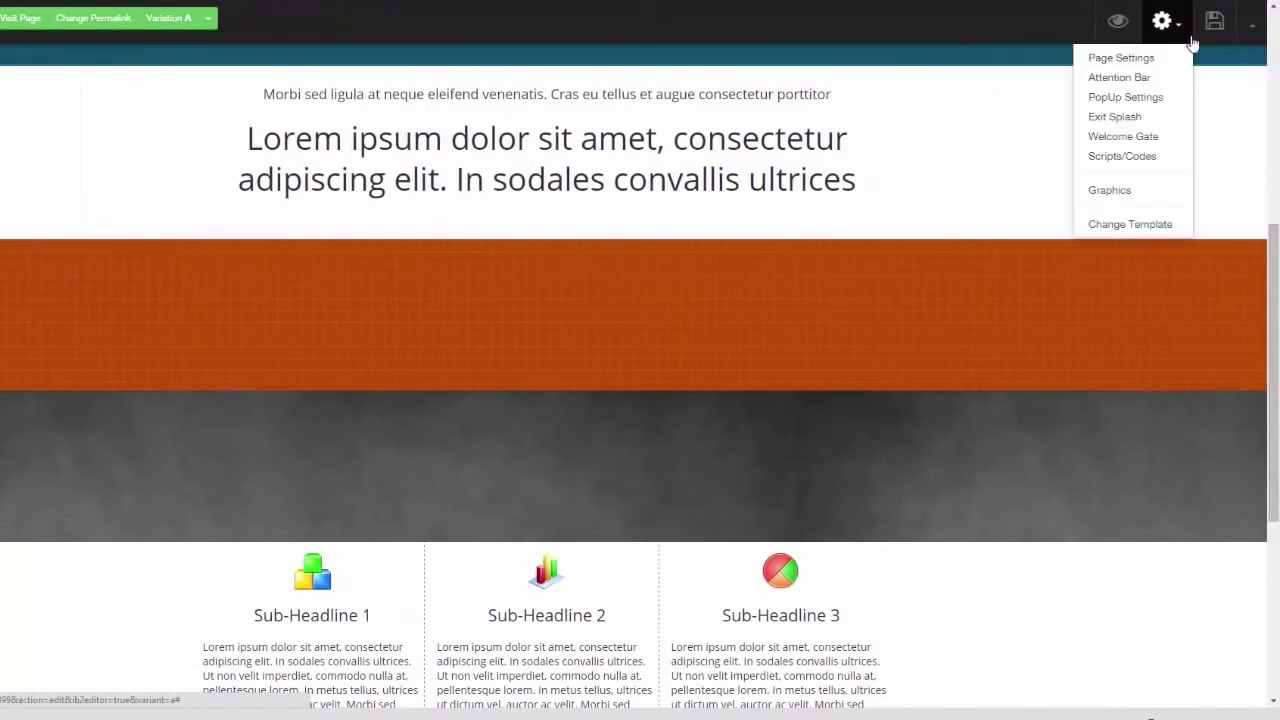
left_click(1135, 80)
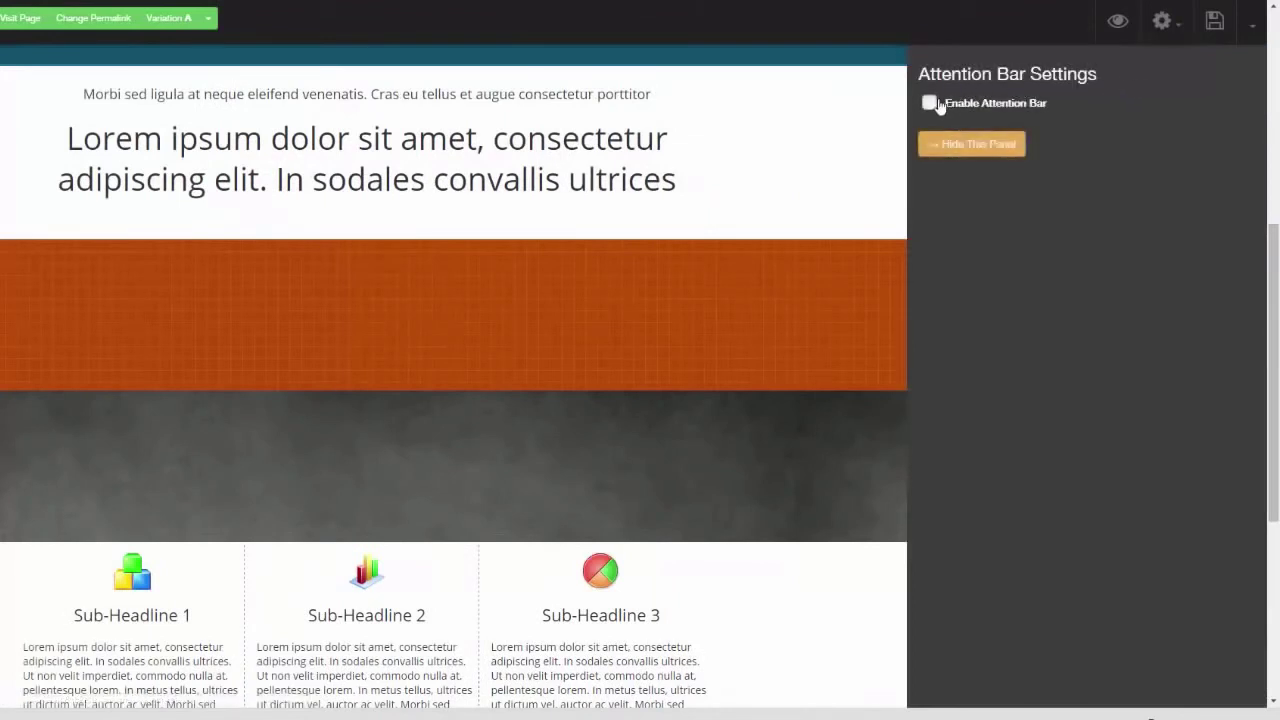
left_click(938, 105)
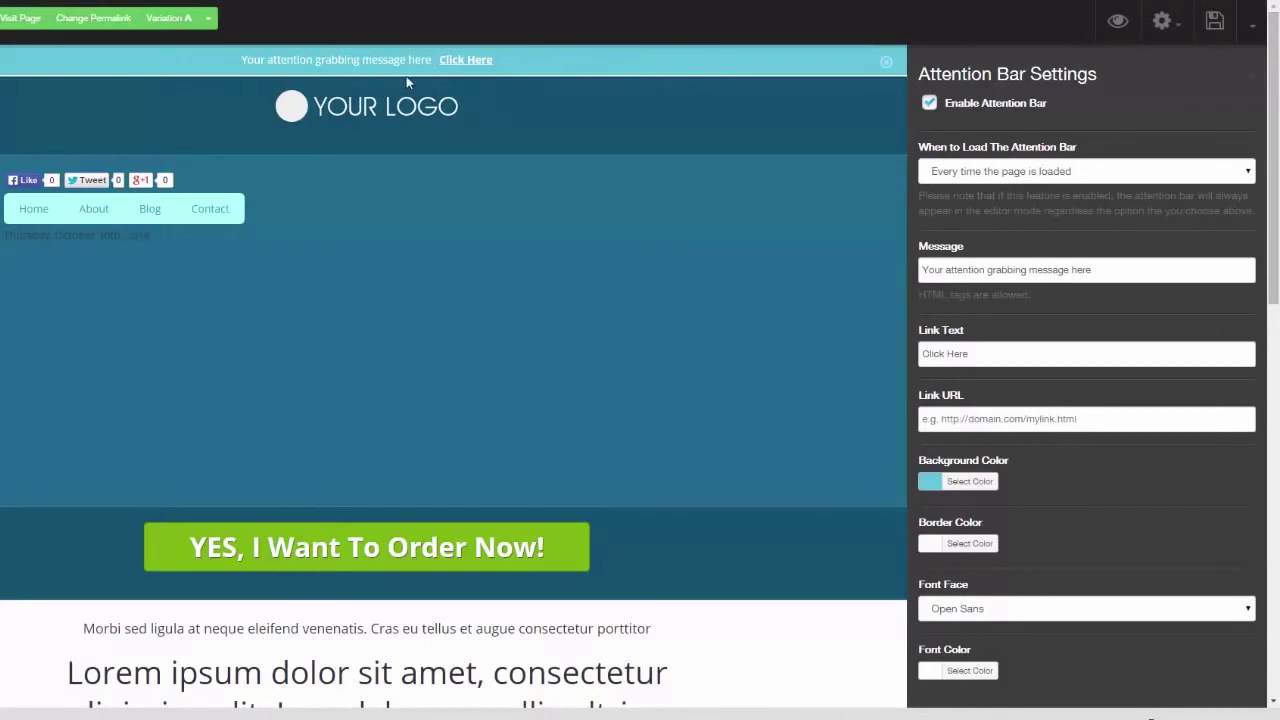
left_click(937, 484)
left_click_drag(951, 561, 935, 615)
left_click(319, 44)
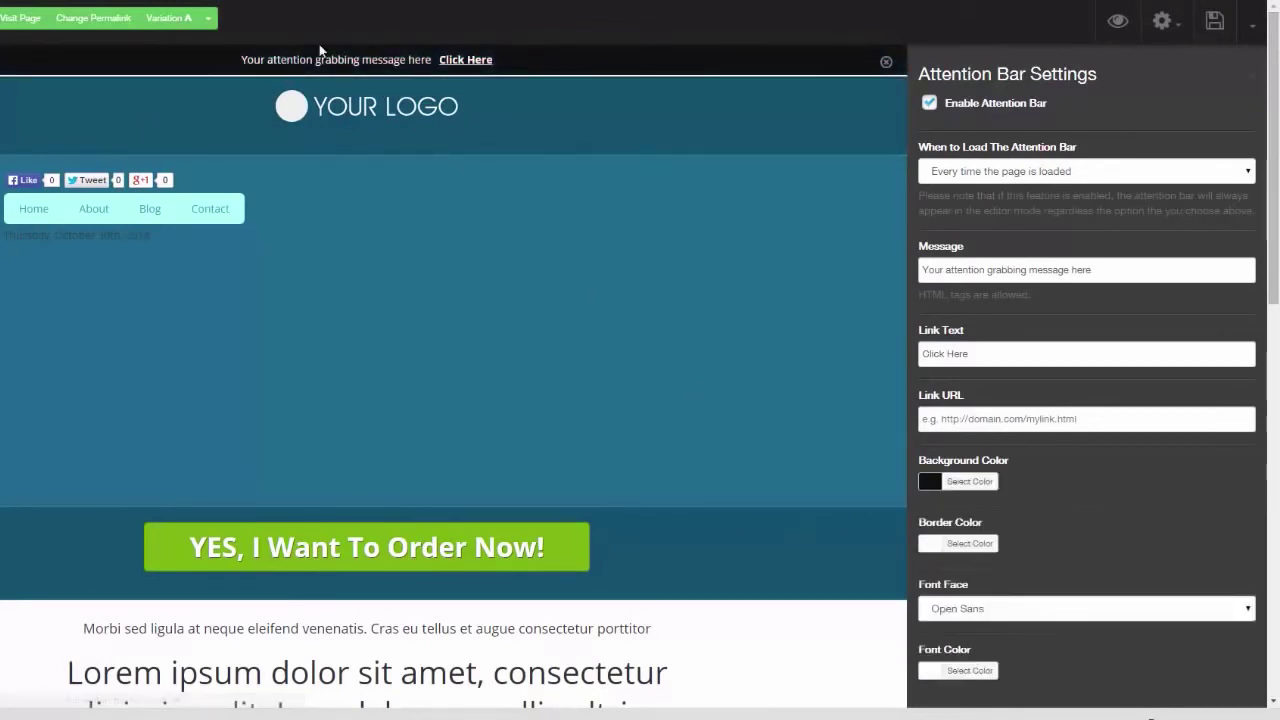
Review the load-timing options in the PopUp settings and the page-locking options in the Welcome Gate settings.
left_click(1166, 22)
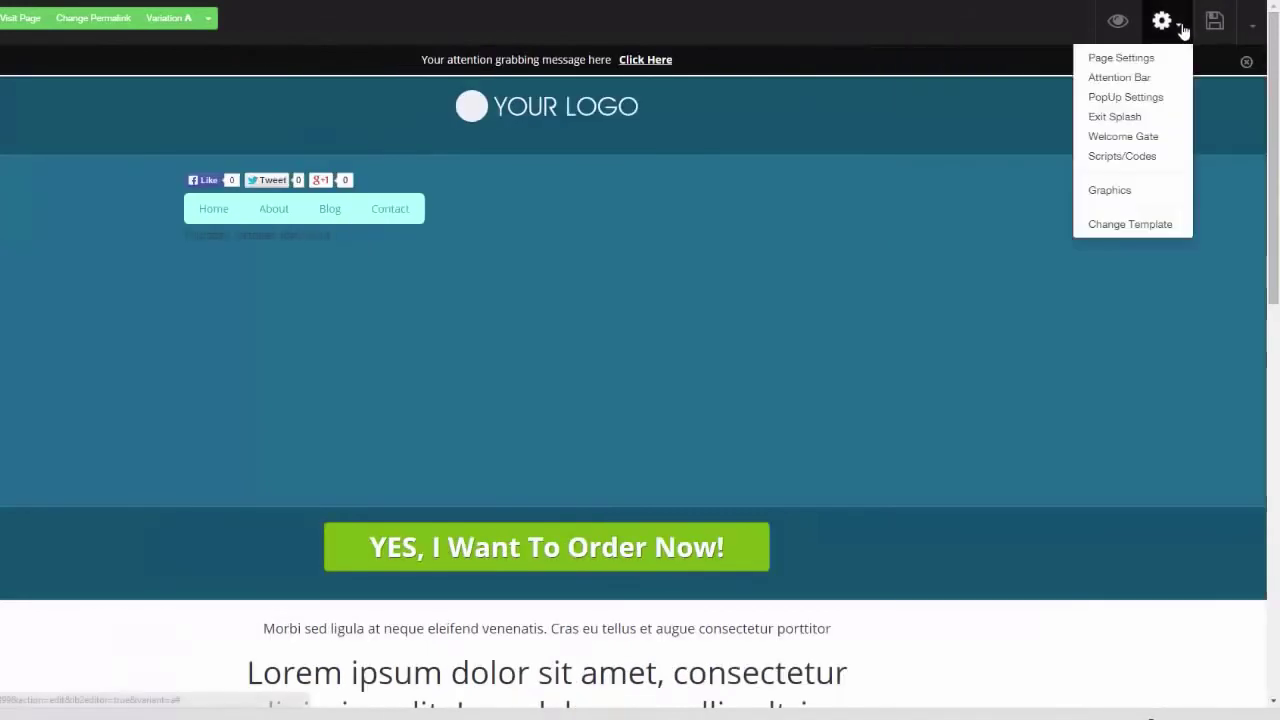
left_click(1135, 100)
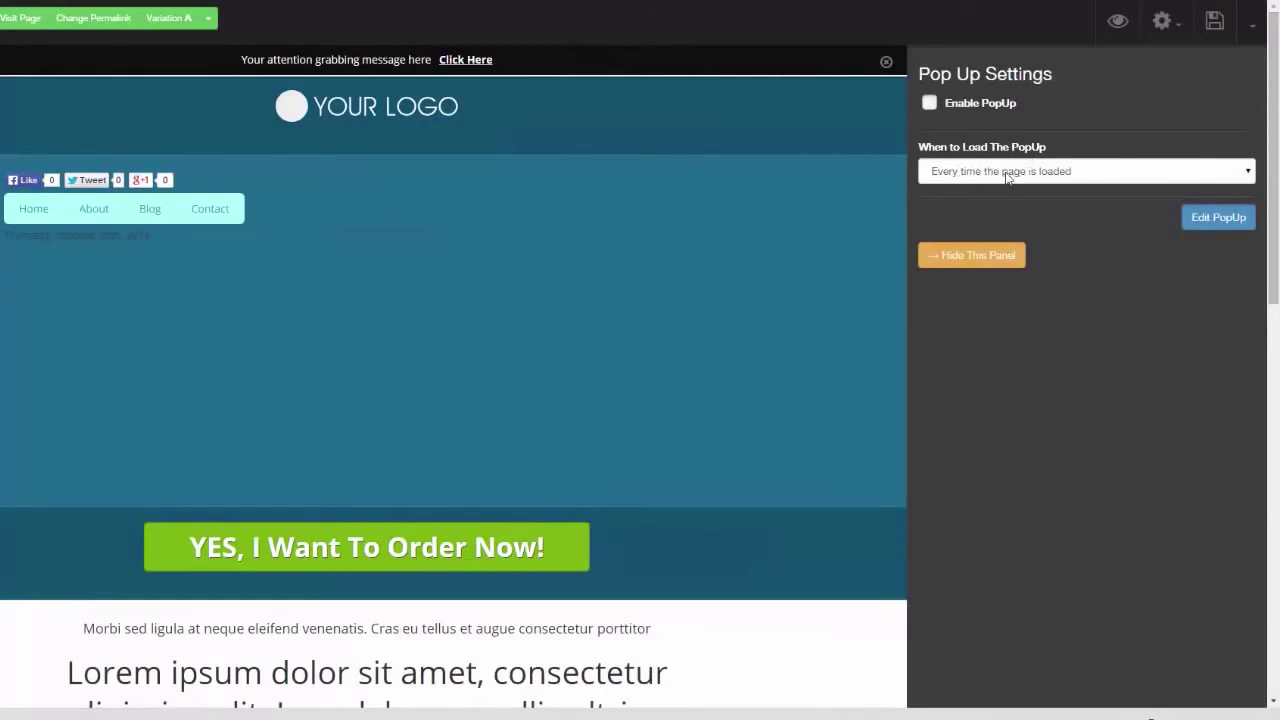
left_click(1247, 176)
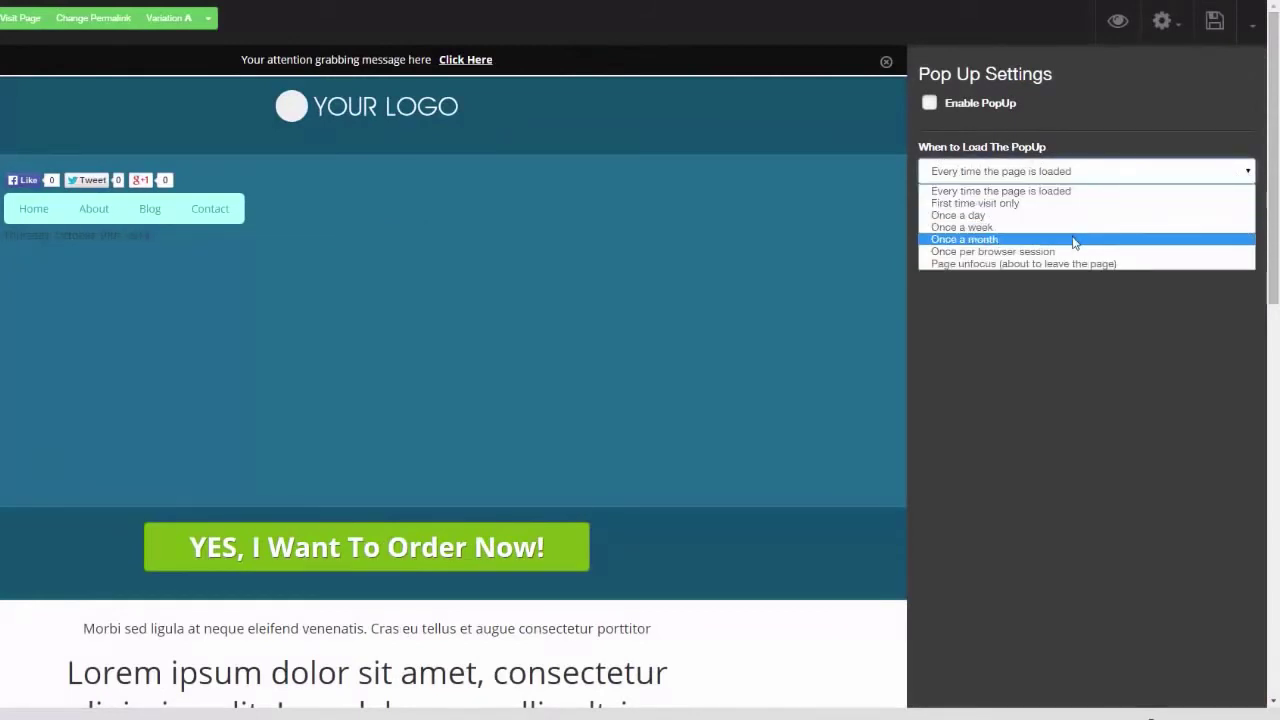
left_click(1064, 191)
left_click(1247, 76)
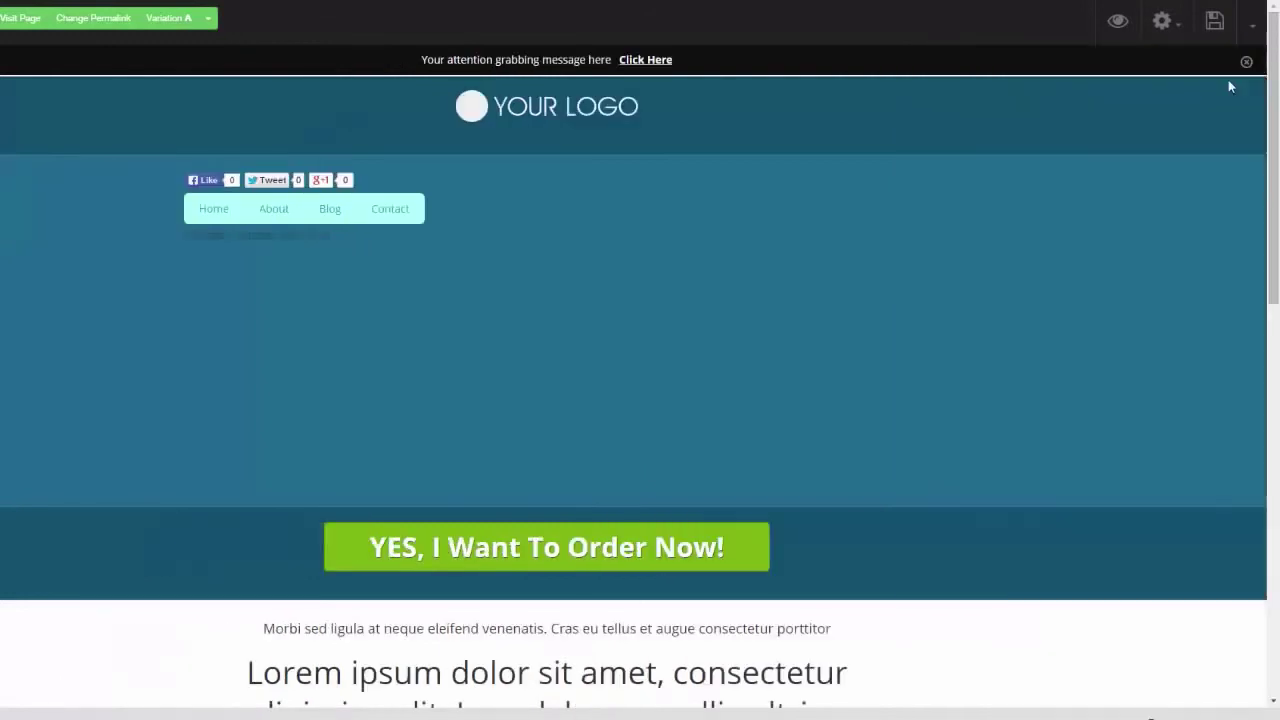
left_click(1176, 30)
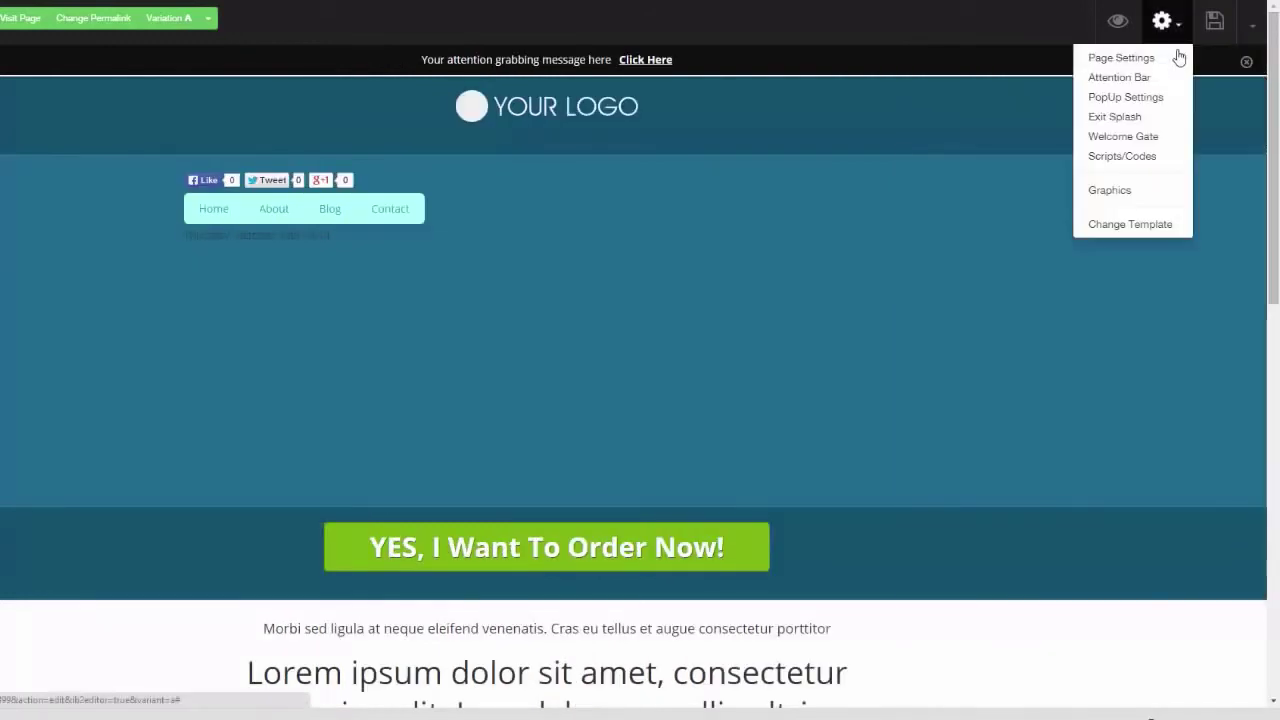
left_click(1147, 140)
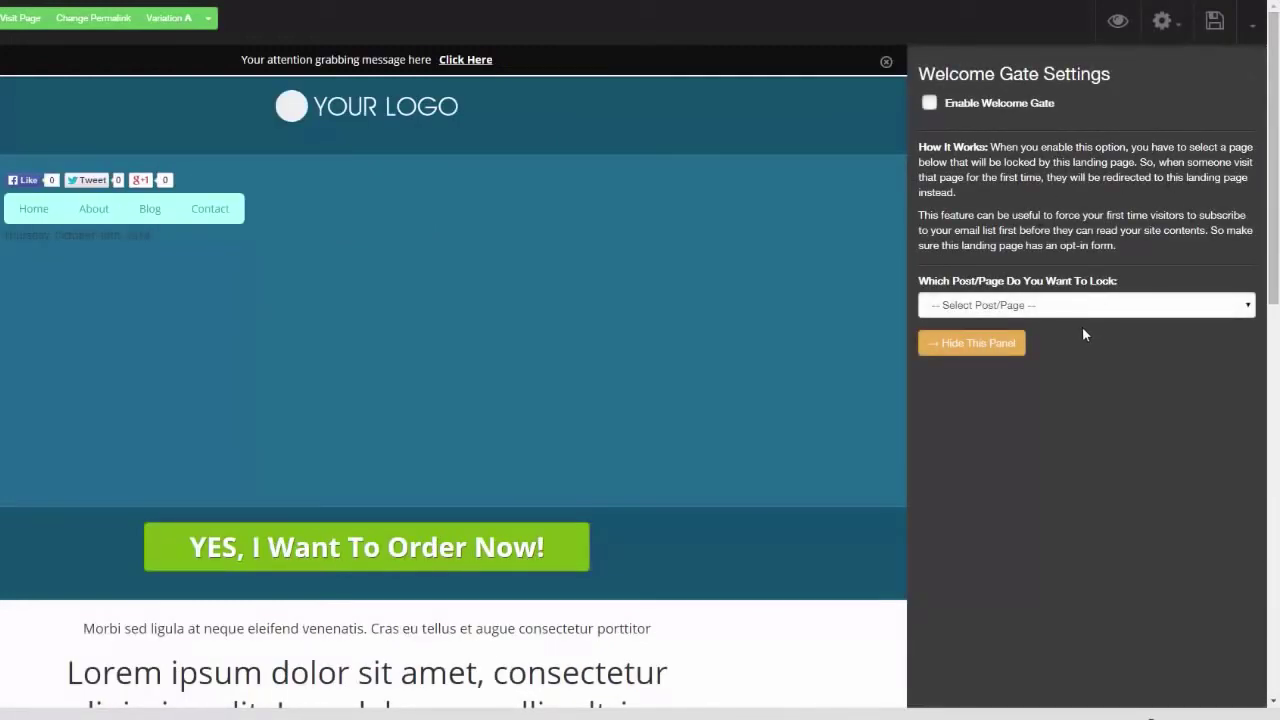
left_click(1252, 79)
Insert the red "Send Me The Video" and yellow "Get The FREE Report!" button graphics into the blue area below the menu.
left_click(1162, 20)
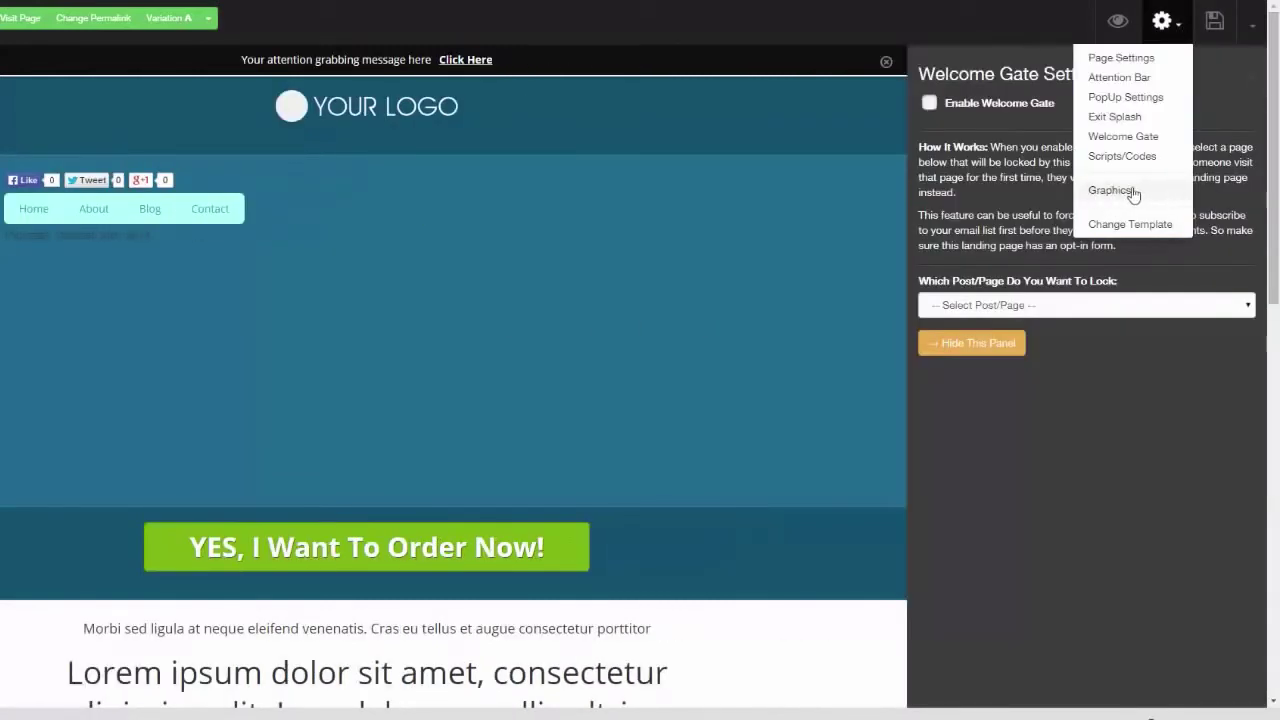
left_click(1120, 192)
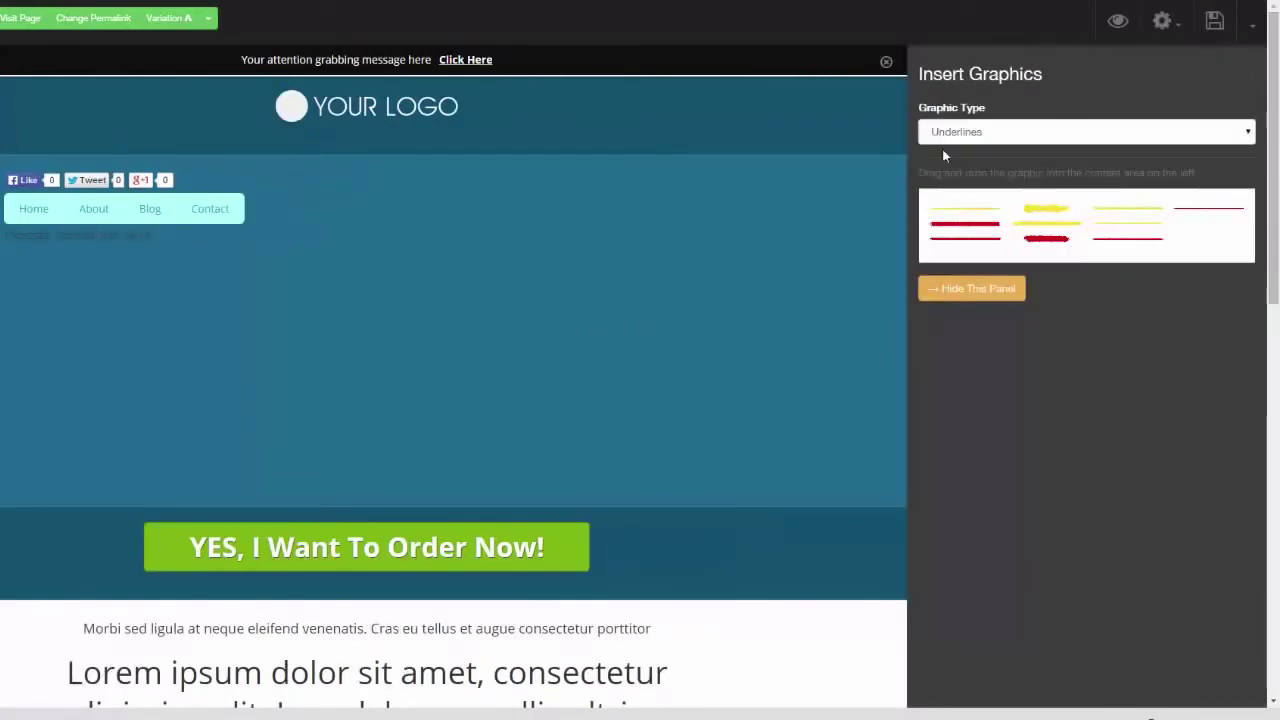
left_click(1143, 132)
left_click(1200, 174)
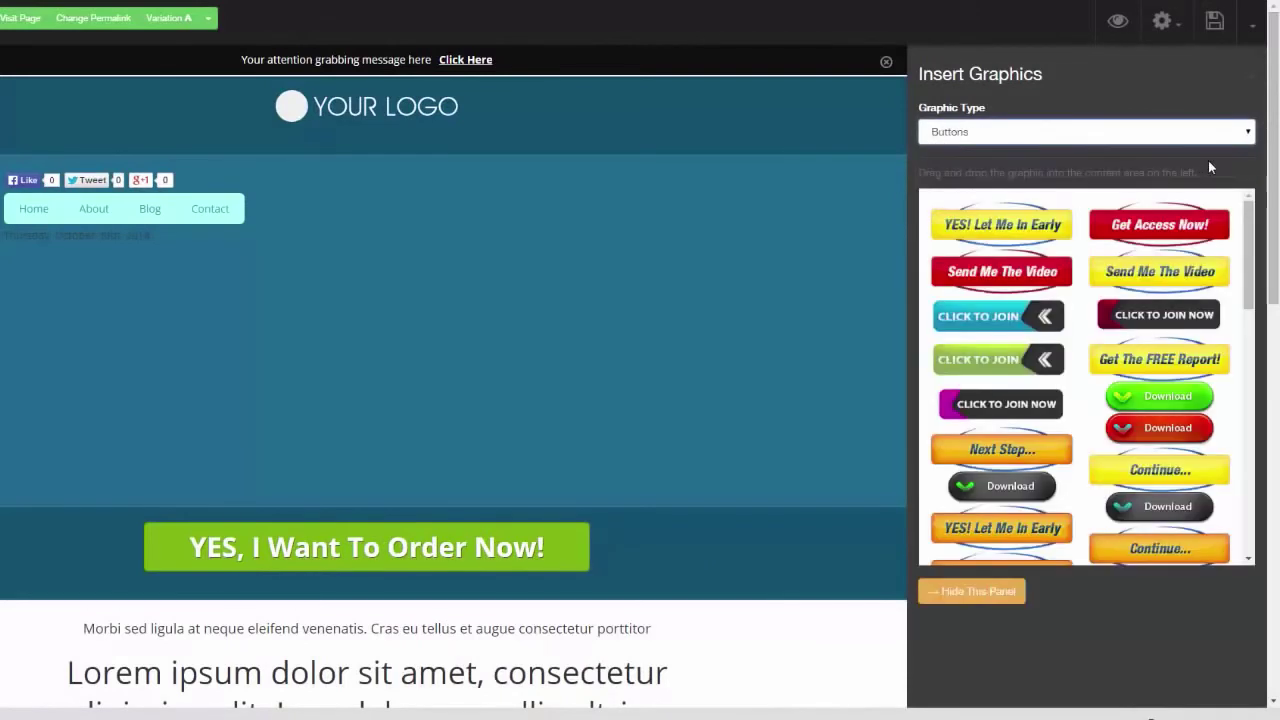
left_click_drag(1001, 271, 511, 235)
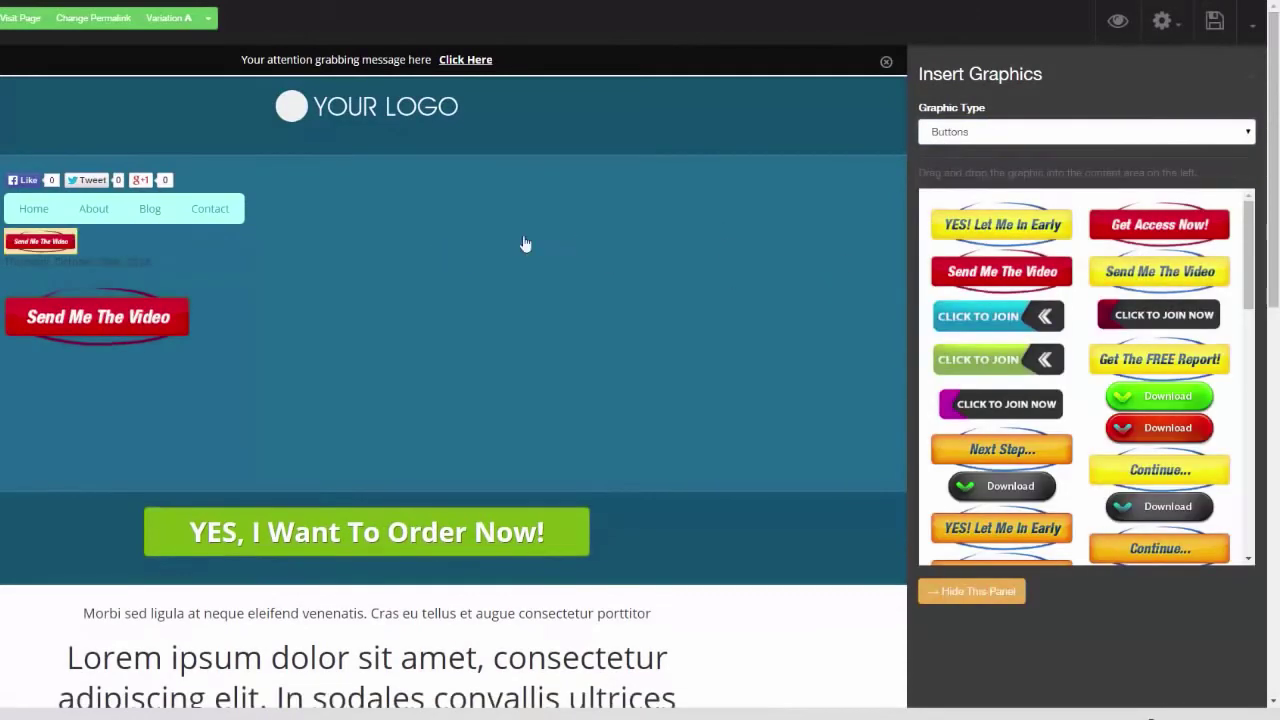
left_click_drag(1159, 359, 520, 362)
Browse the Bigicons, Highlights and Arrows graphics and insert the dark red double chevron above the "Send Me The Video" button.
left_click(1251, 133)
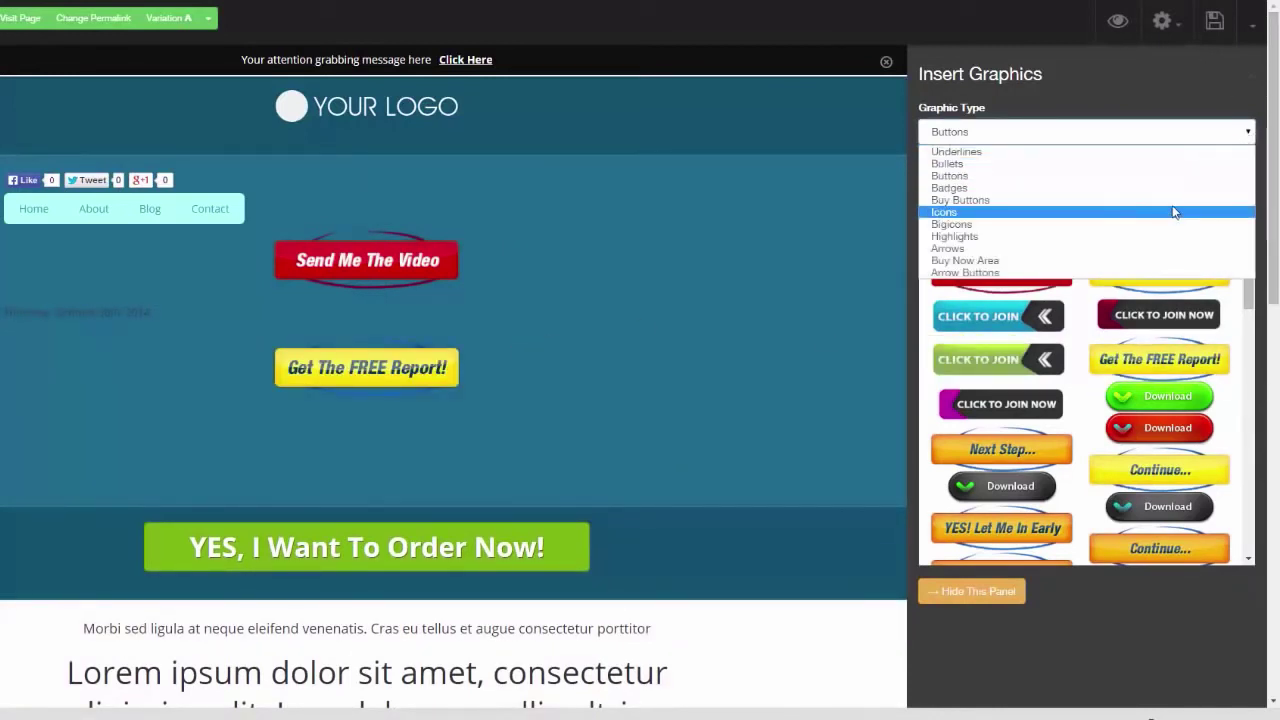
left_click(1156, 225)
left_click(1190, 131)
left_click(1149, 236)
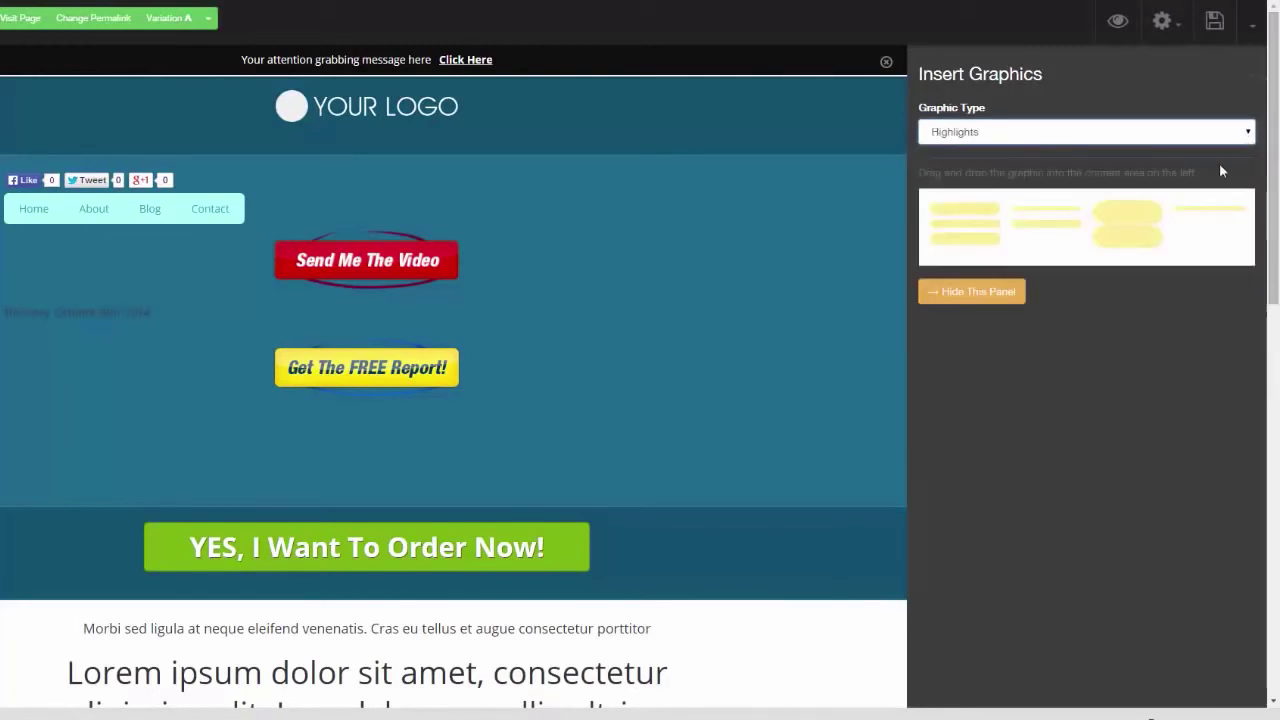
left_click(1248, 136)
left_click(1151, 247)
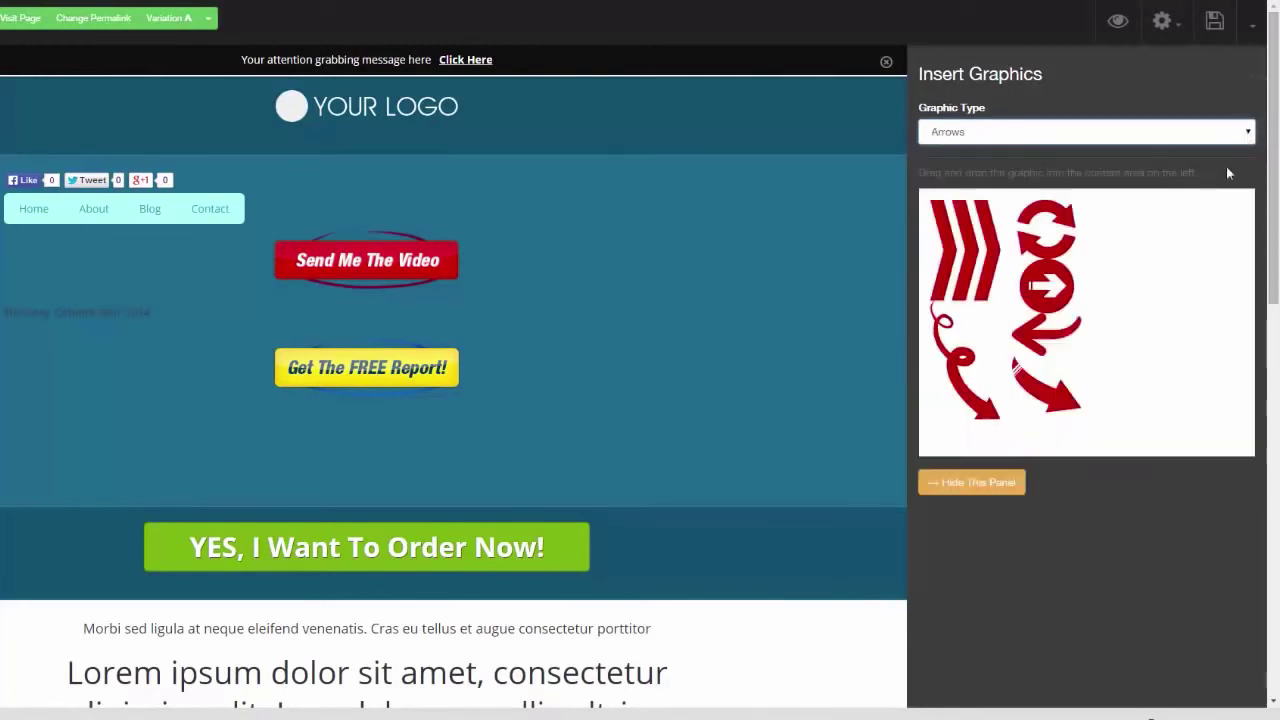
left_click_drag(1120, 280, 600, 257)
mouse_move(383, 350)
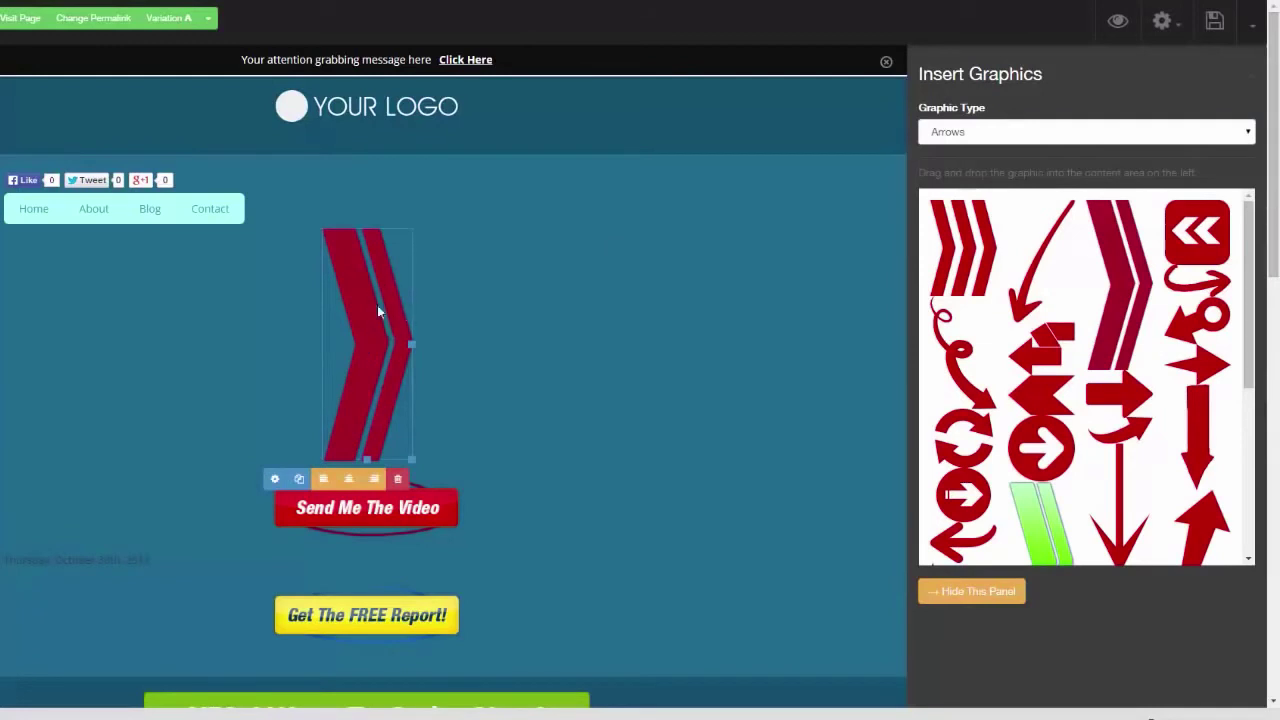
Examine the chevron's image settings and the available options for publishing the page or saving it as a template.
left_click(277, 481)
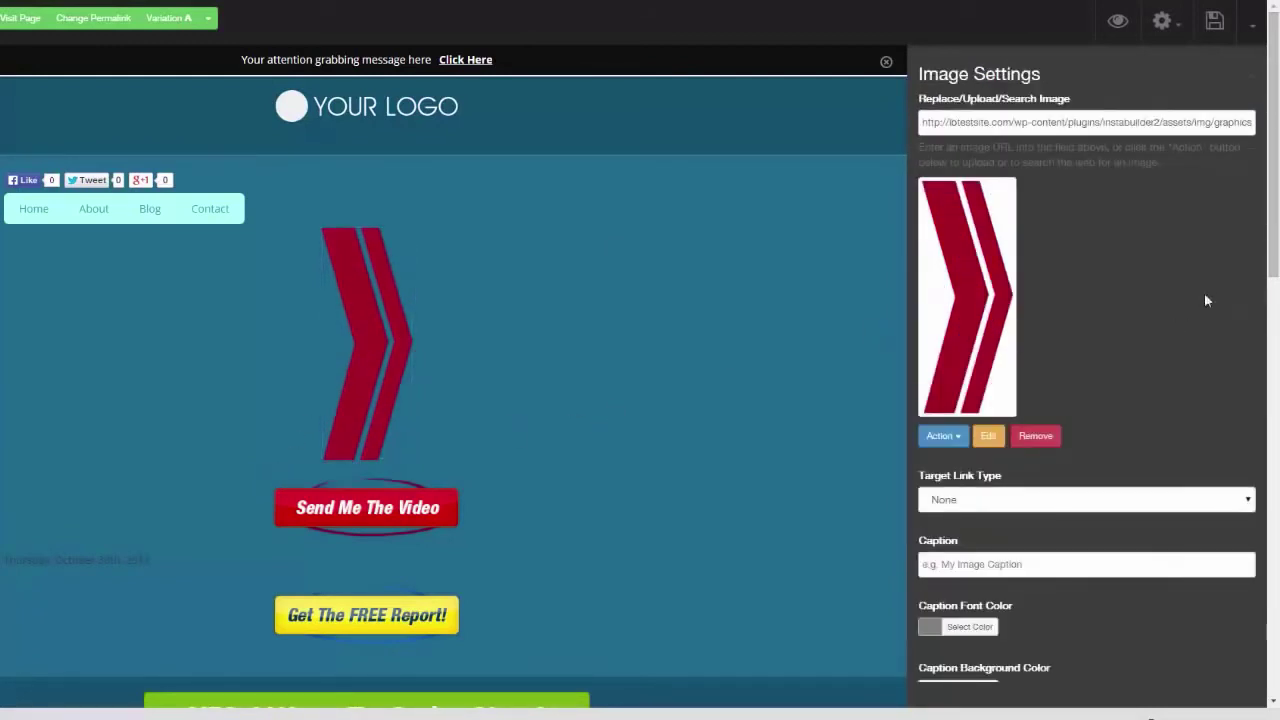
mouse_move(1268, 200)
left_mouse_down()
mouse_move(1268, 328)
mouse_move(1268, 198)
left_mouse_up()
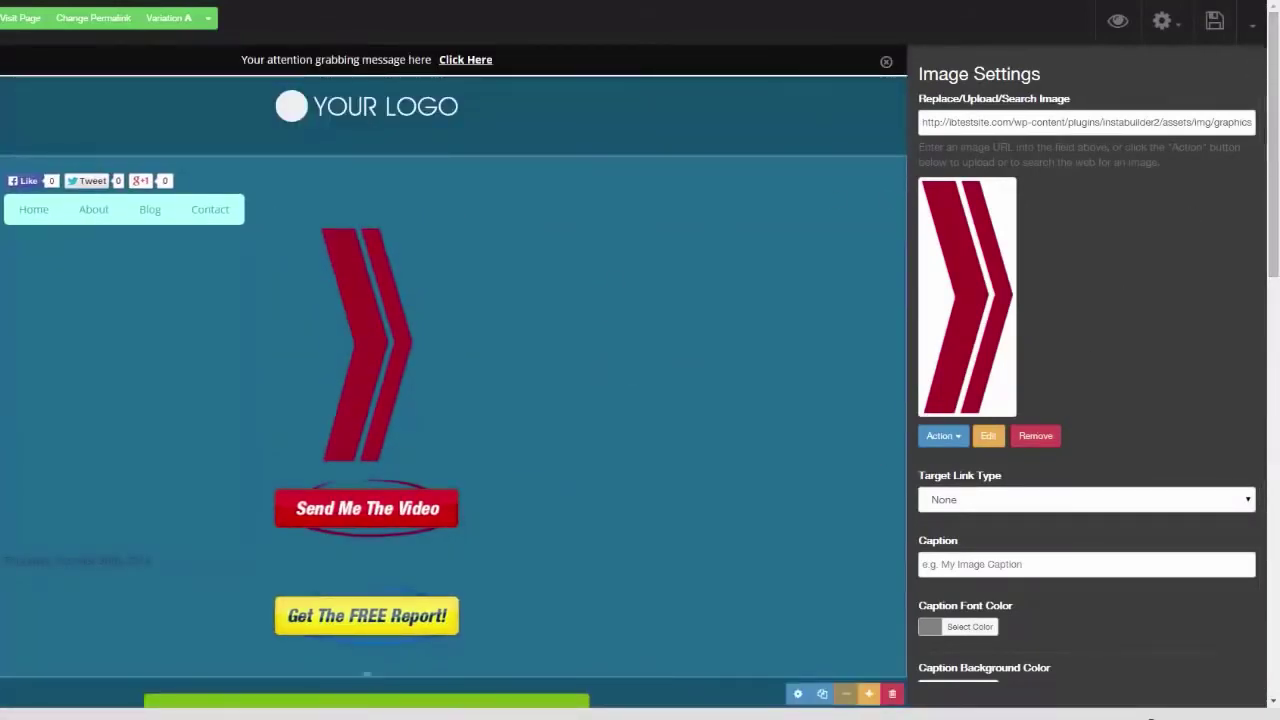
left_click(1250, 34)
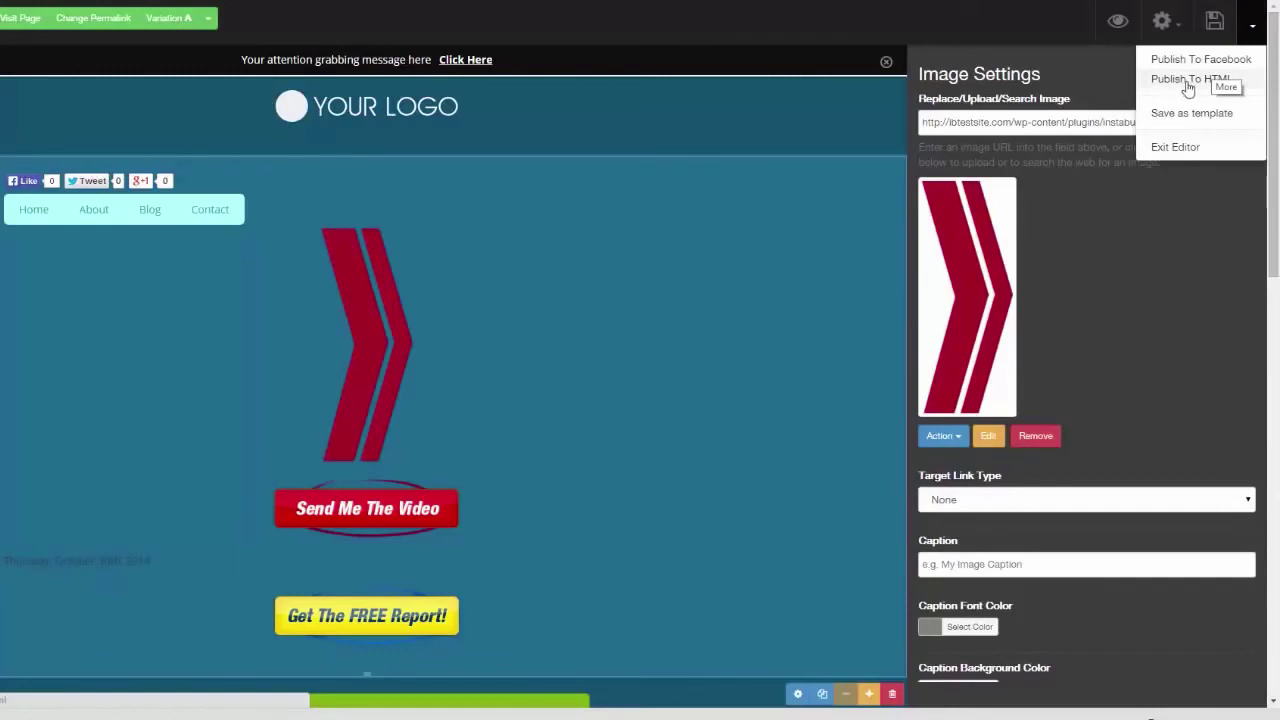
Change the page template to the Squeeze Page design with a silhouetted man walking on a sunset beach.
left_click(1178, 28)
left_click(1130, 224)
left_click(578, 116)
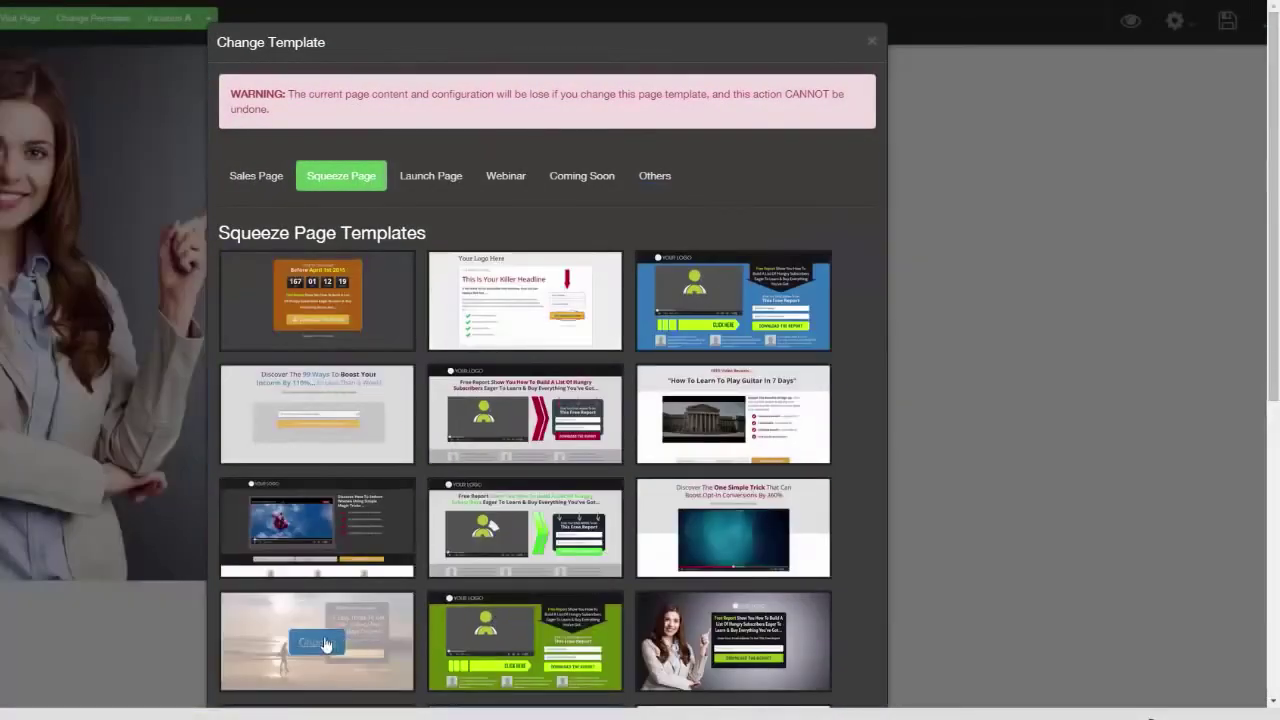
left_click(316, 642)
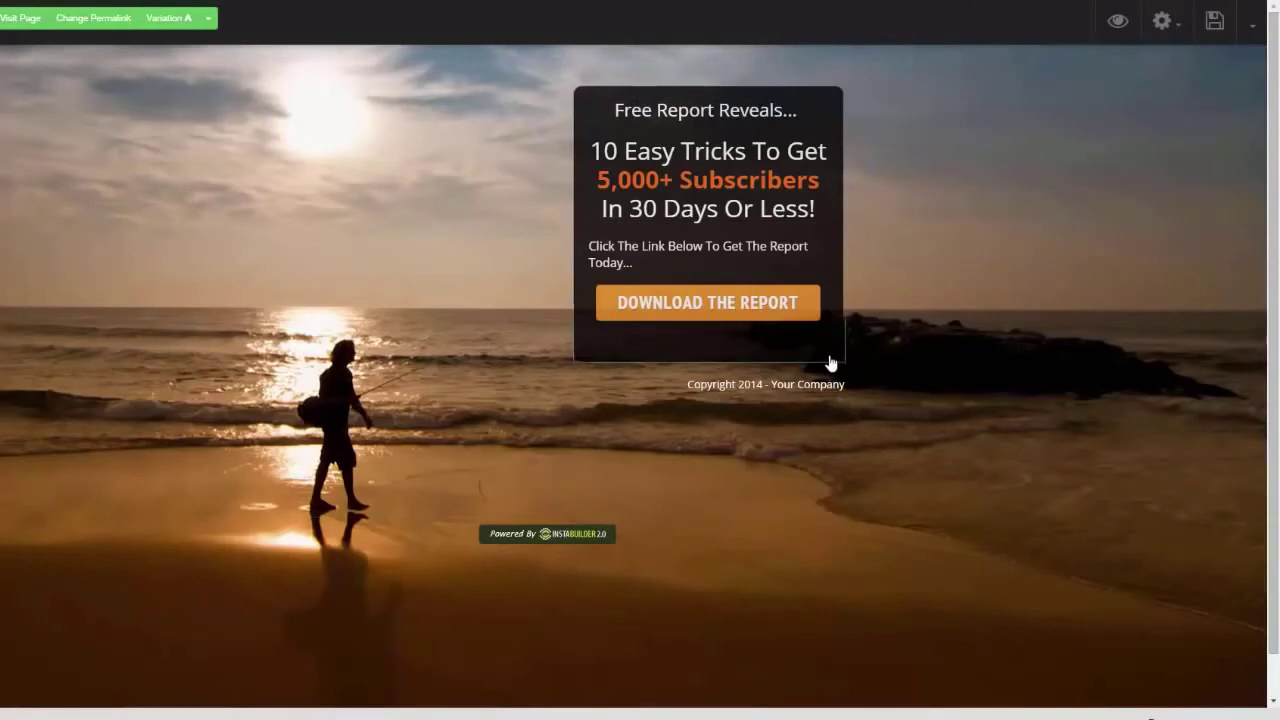
Enable a display delay of 18 seconds for the dark "Free Report Reveals..." box.
mouse_move(830, 366)
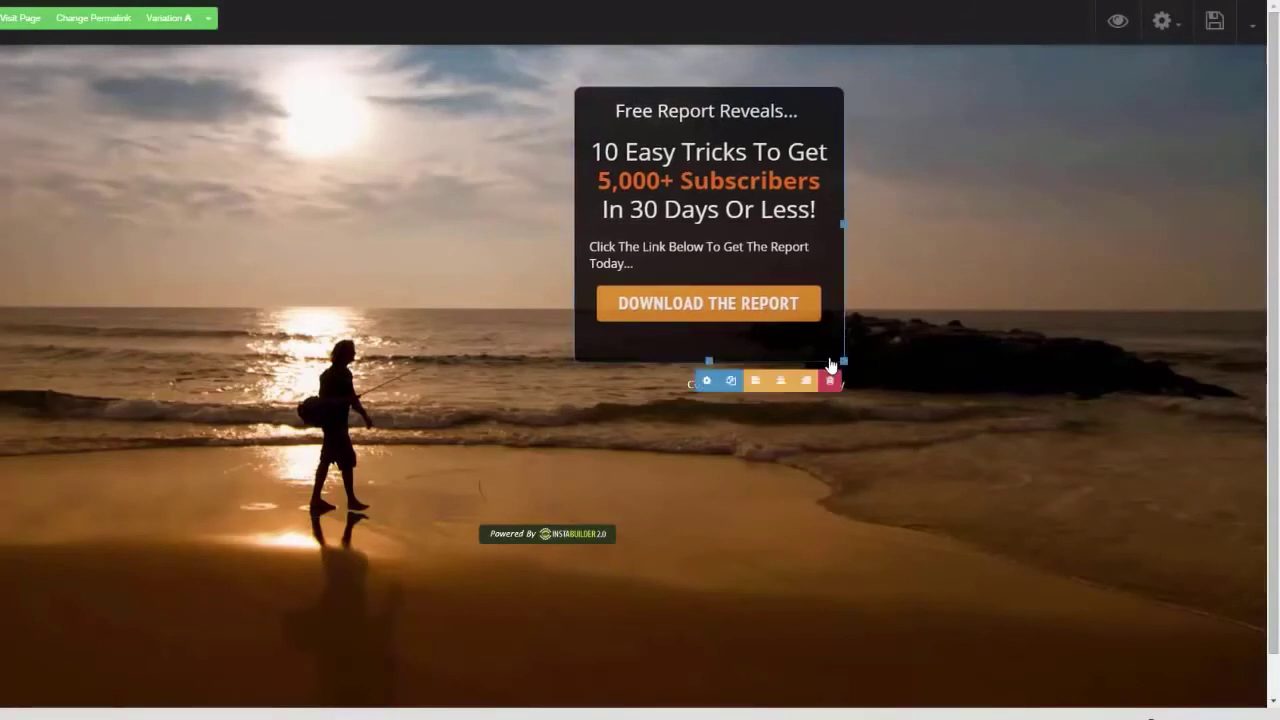
left_click(709, 380)
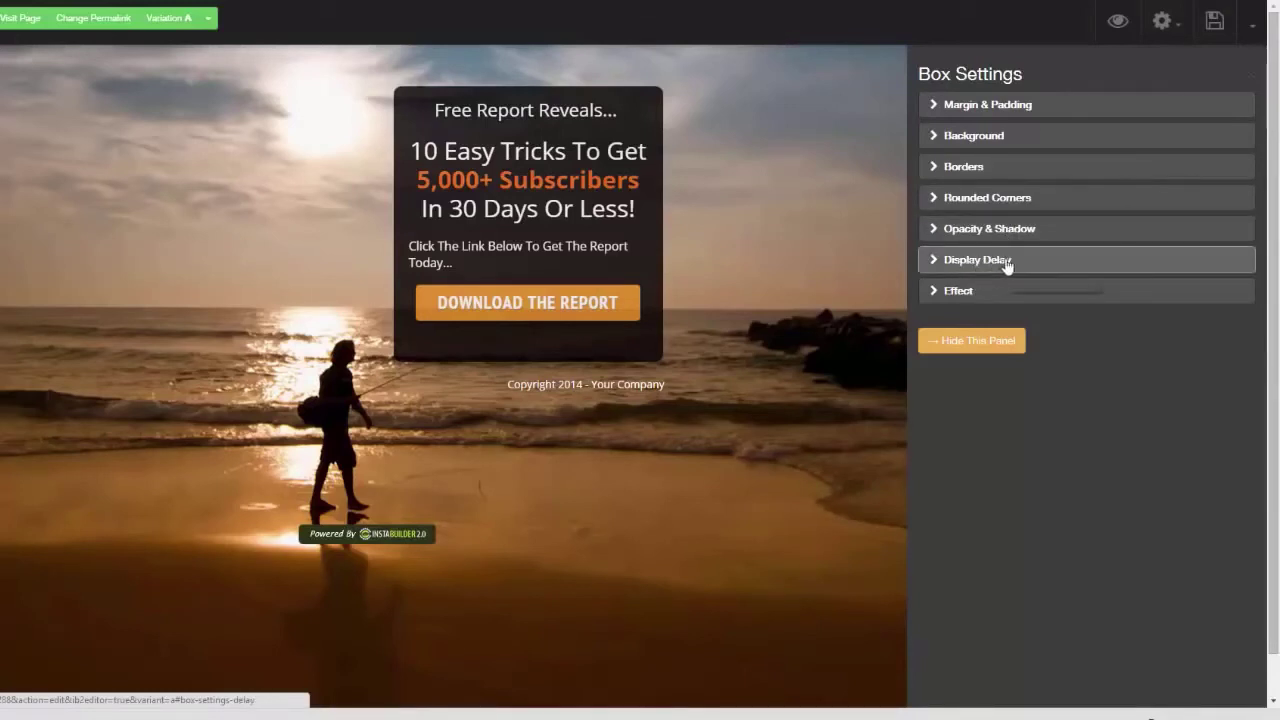
left_click(927, 262)
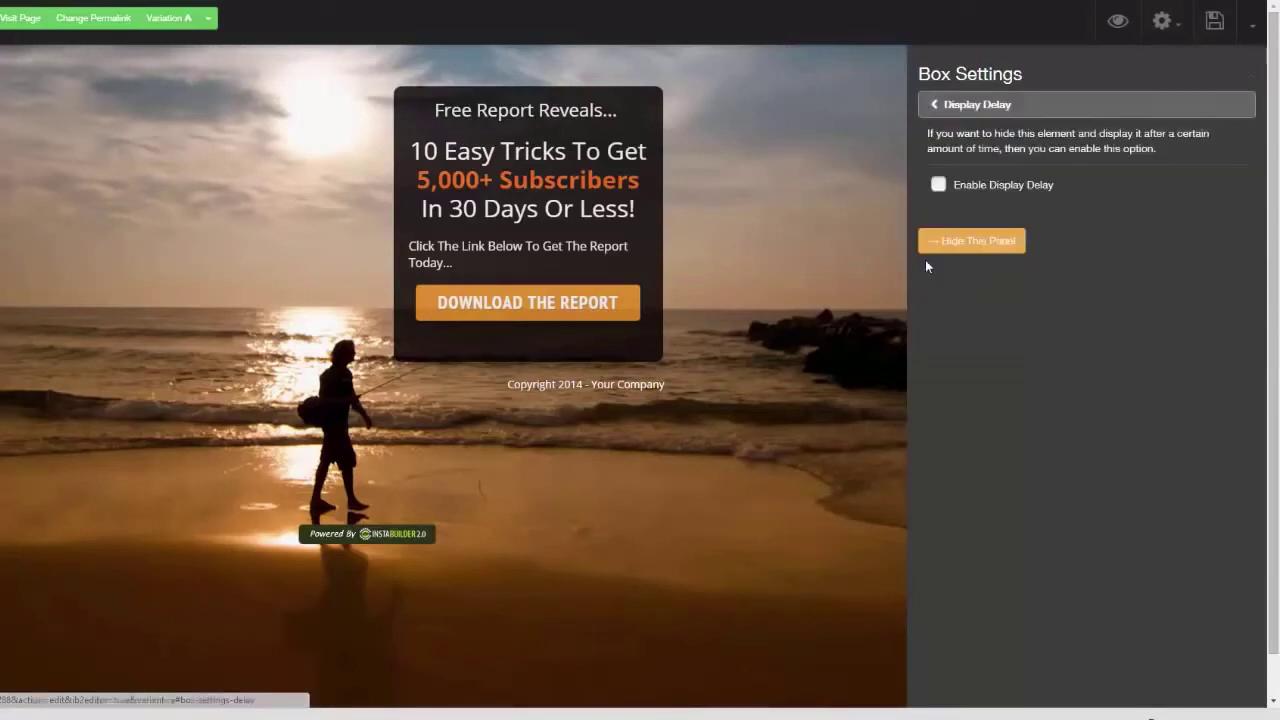
left_click(939, 185)
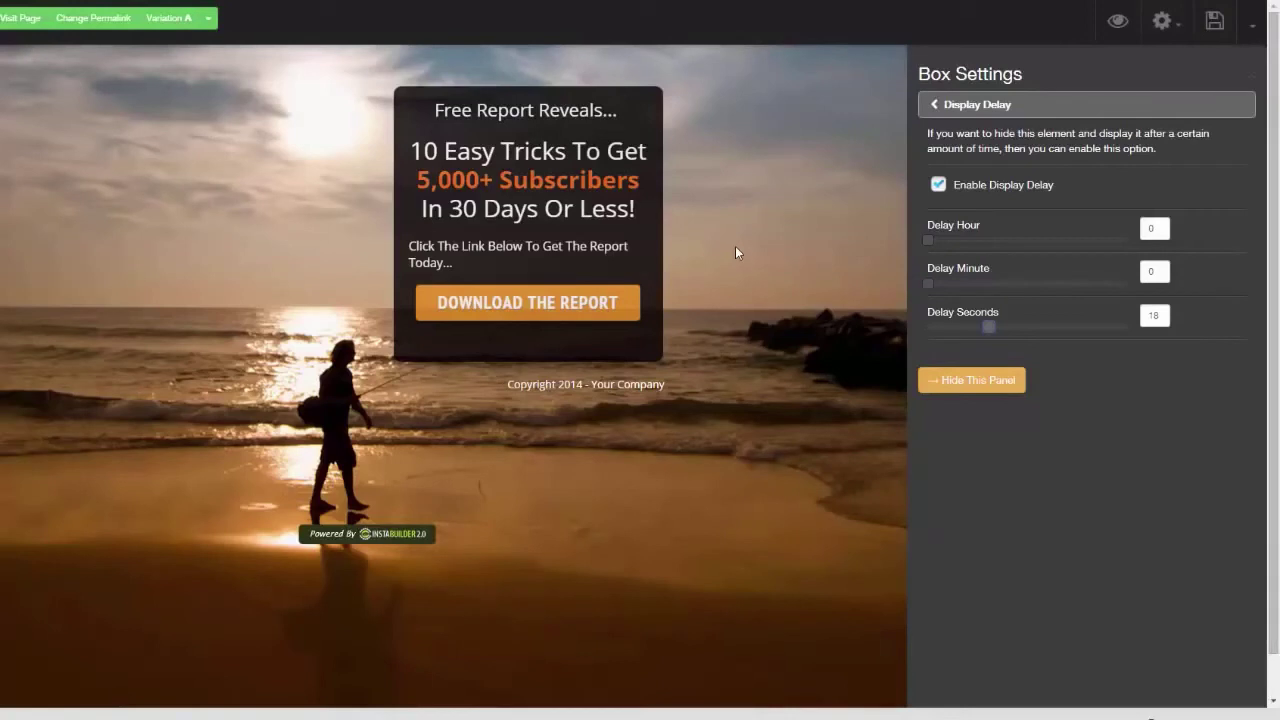
Review the display animation effects available for the box, keeping None selected.
left_click(934, 104)
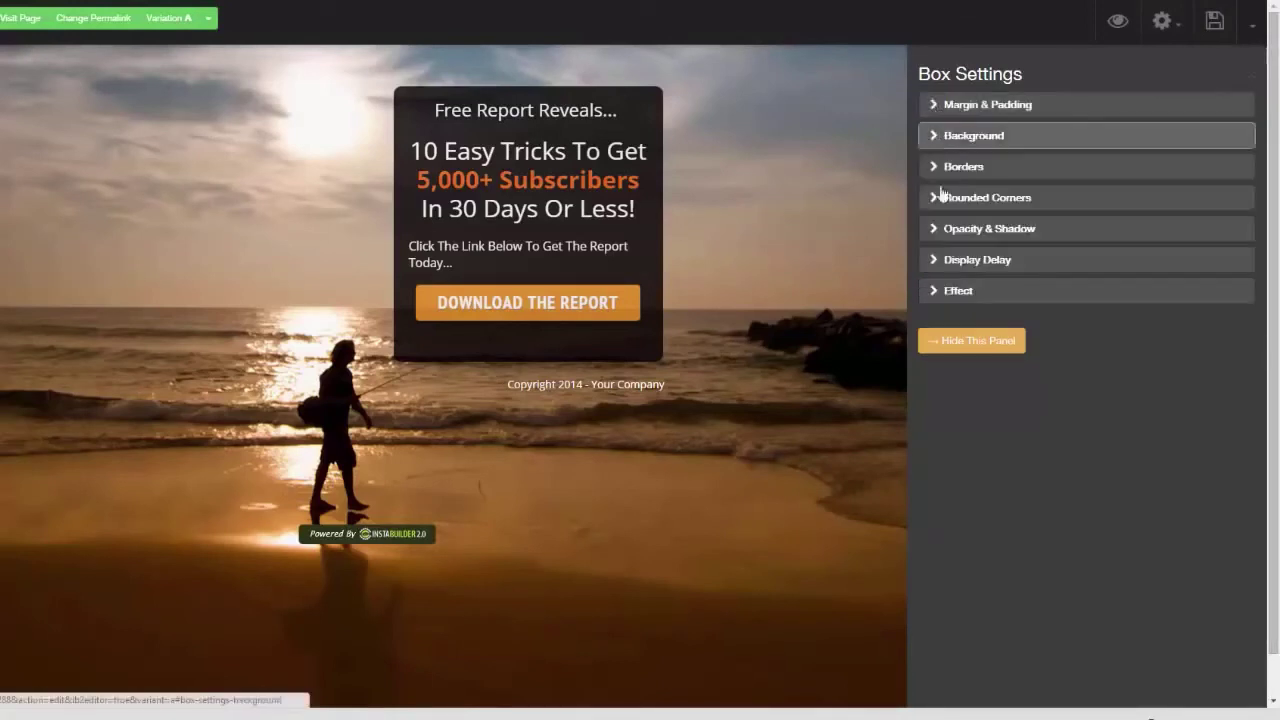
left_click(931, 298)
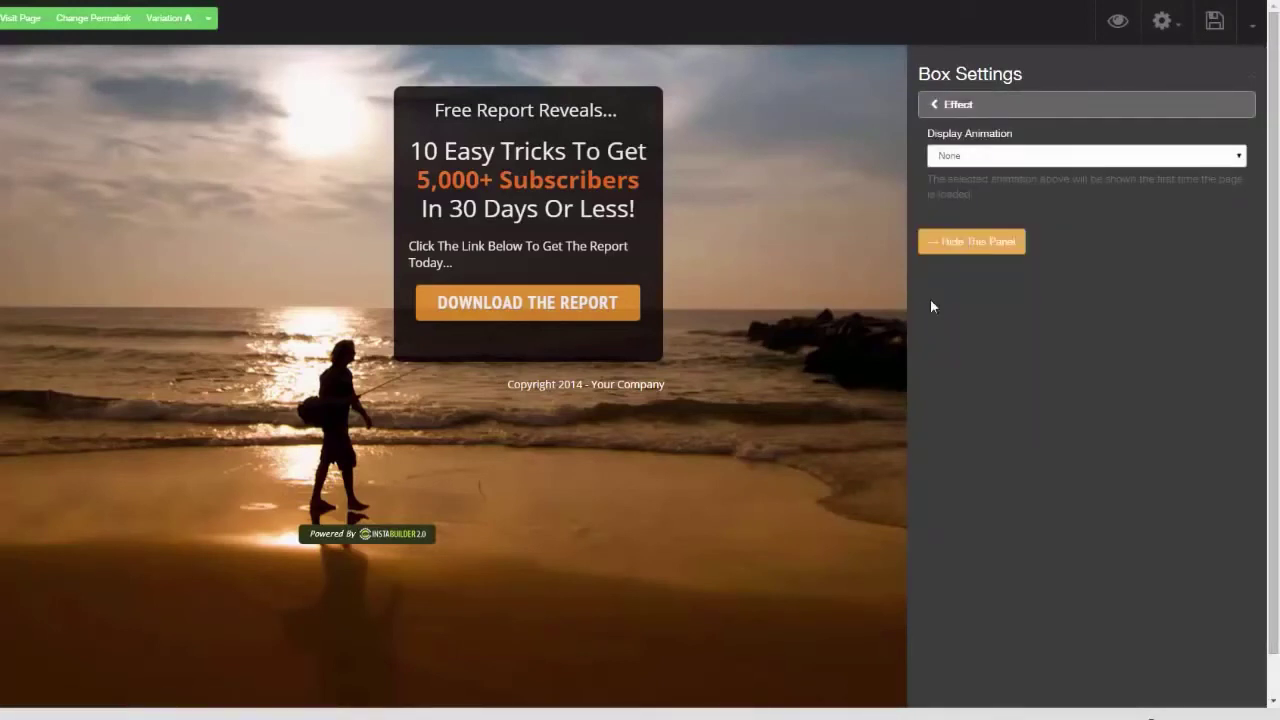
left_click(1234, 157)
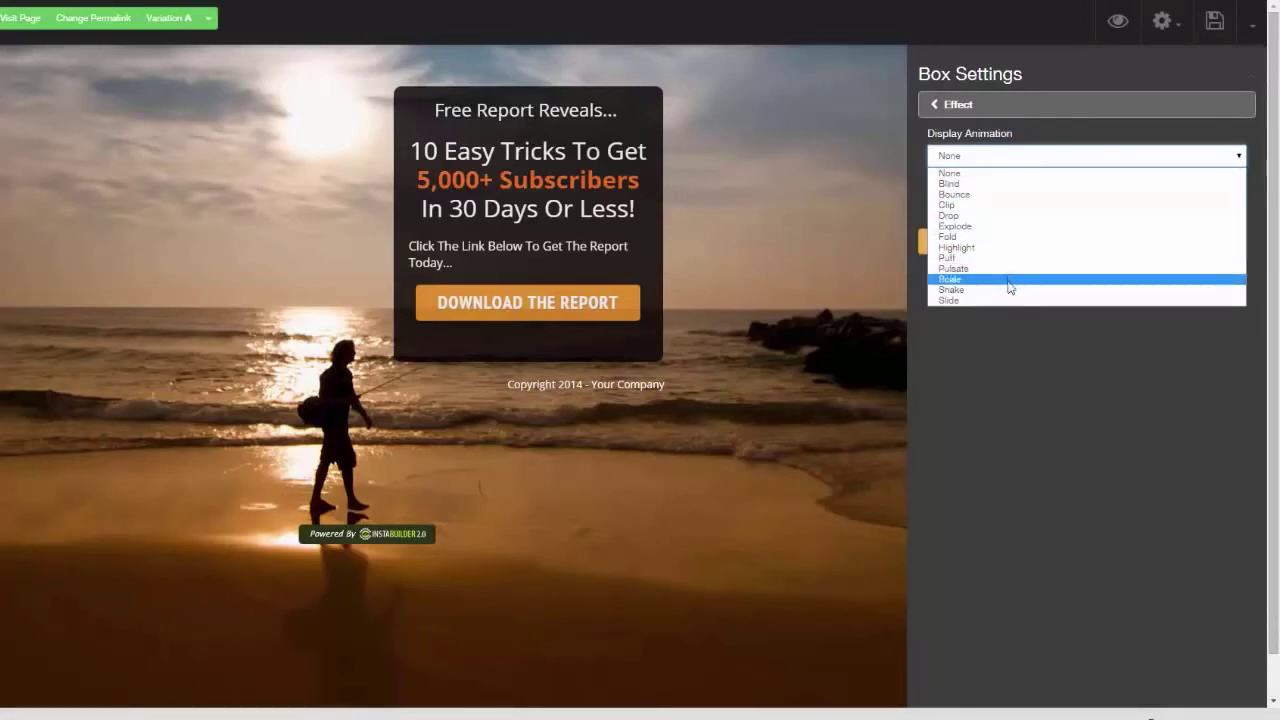
left_click(1050, 377)
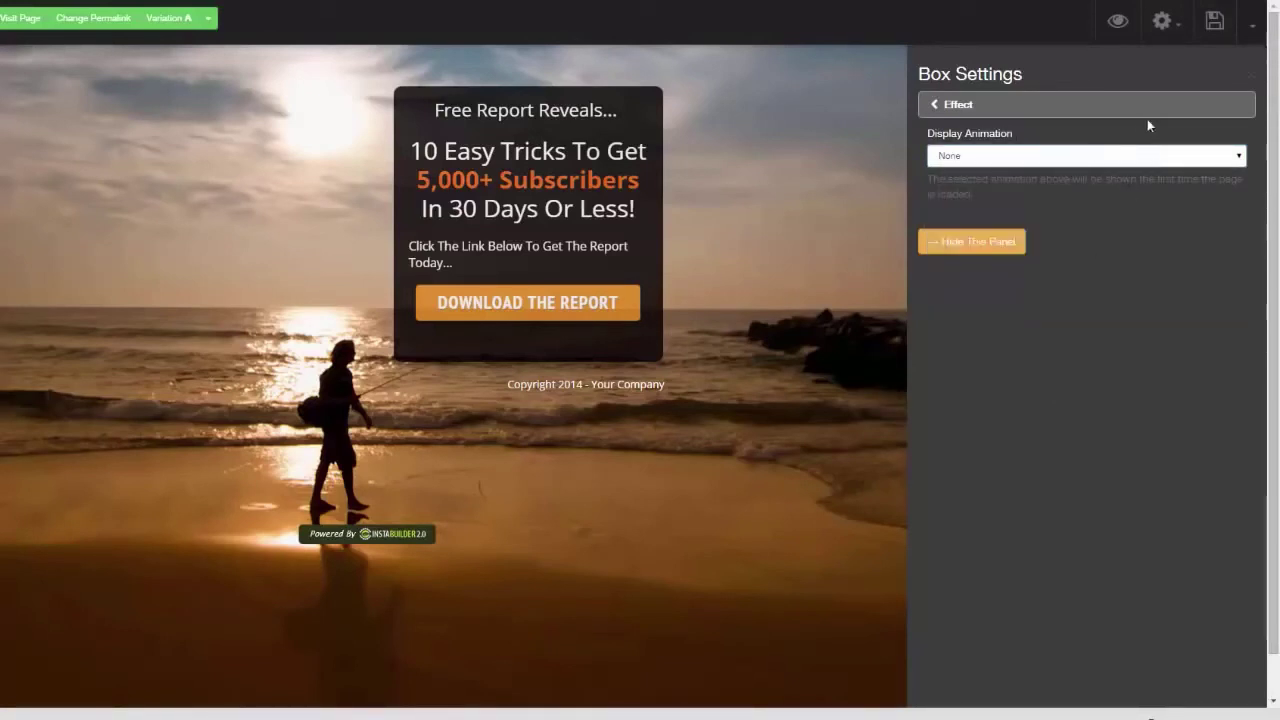
Save the squeeze page, preview it to check the delayed box, and return to the page editor.
left_click(1215, 22)
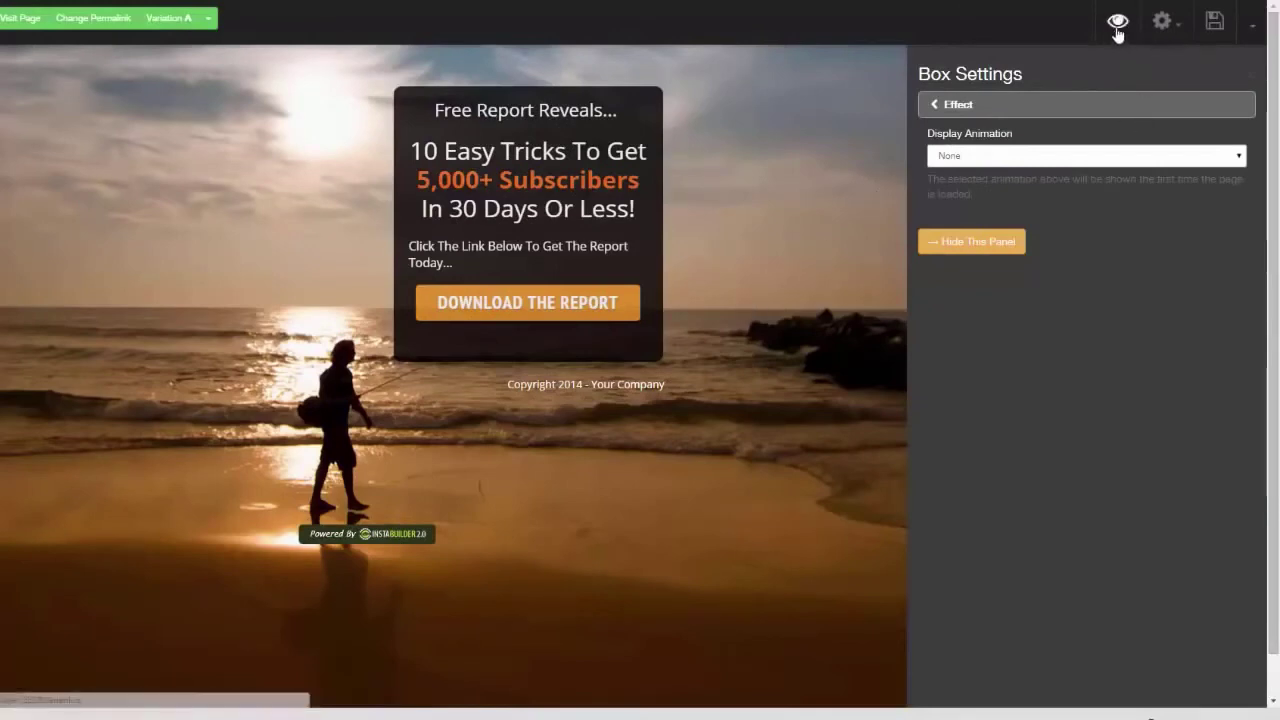
left_click(1117, 24)
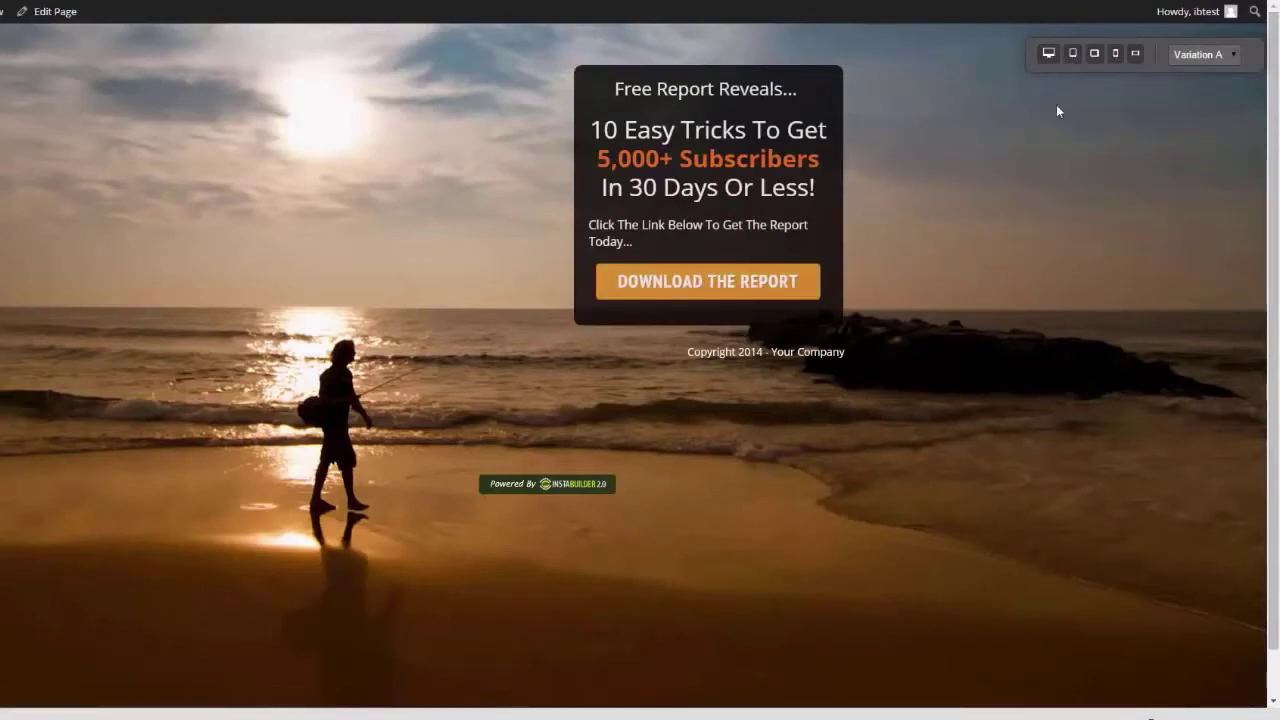
left_click(62, 12)
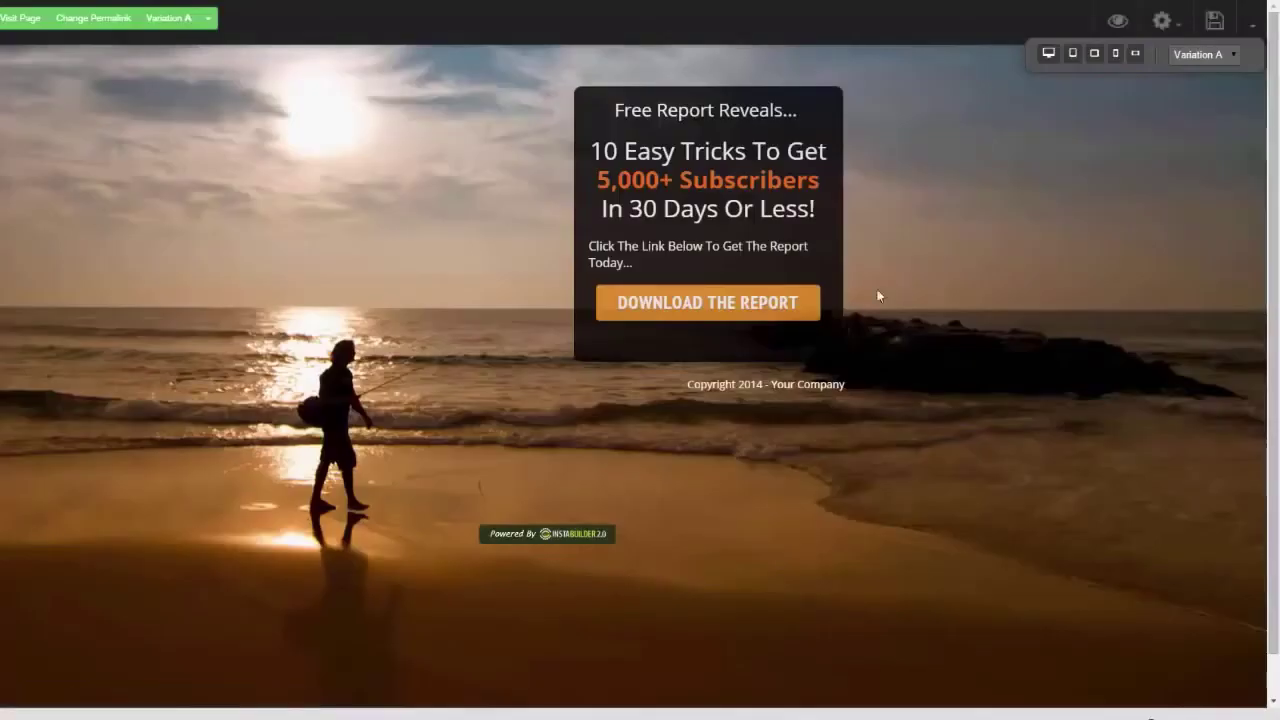
mouse_move(837, 364)
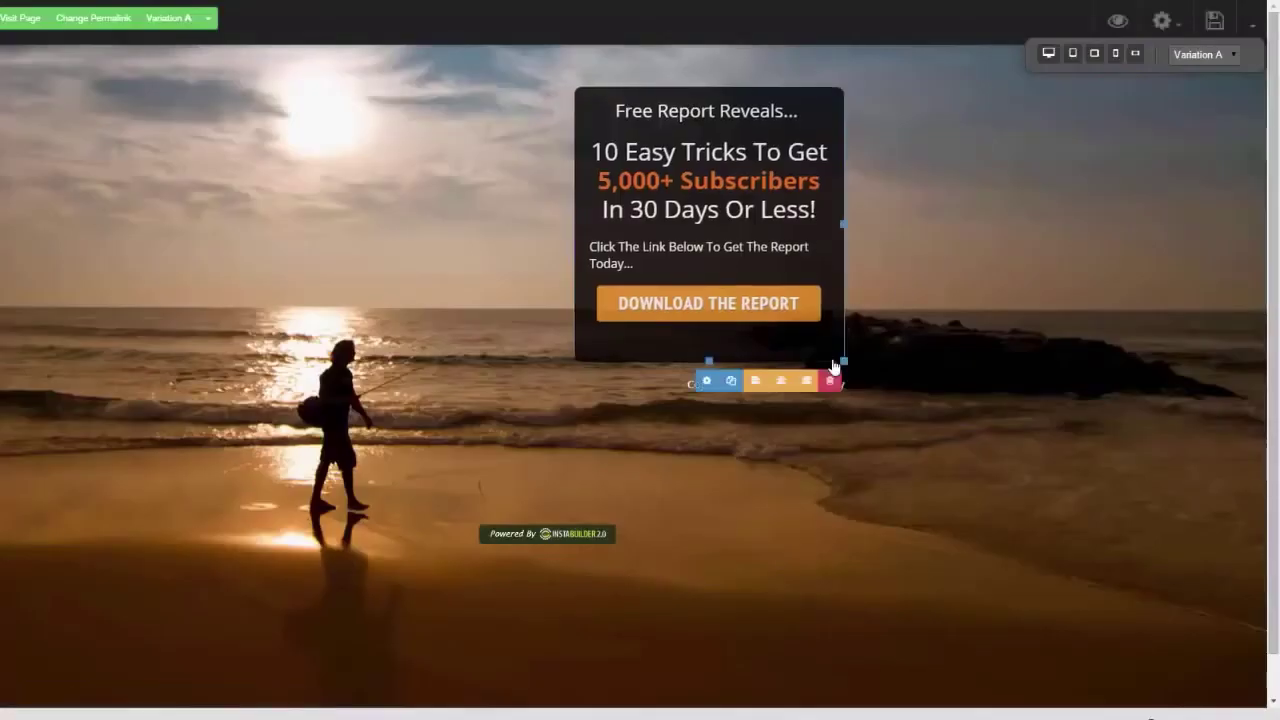
Align the dark "Free Report Reveals..." box left, right, and finally centre it on the page.
left_click(754, 381)
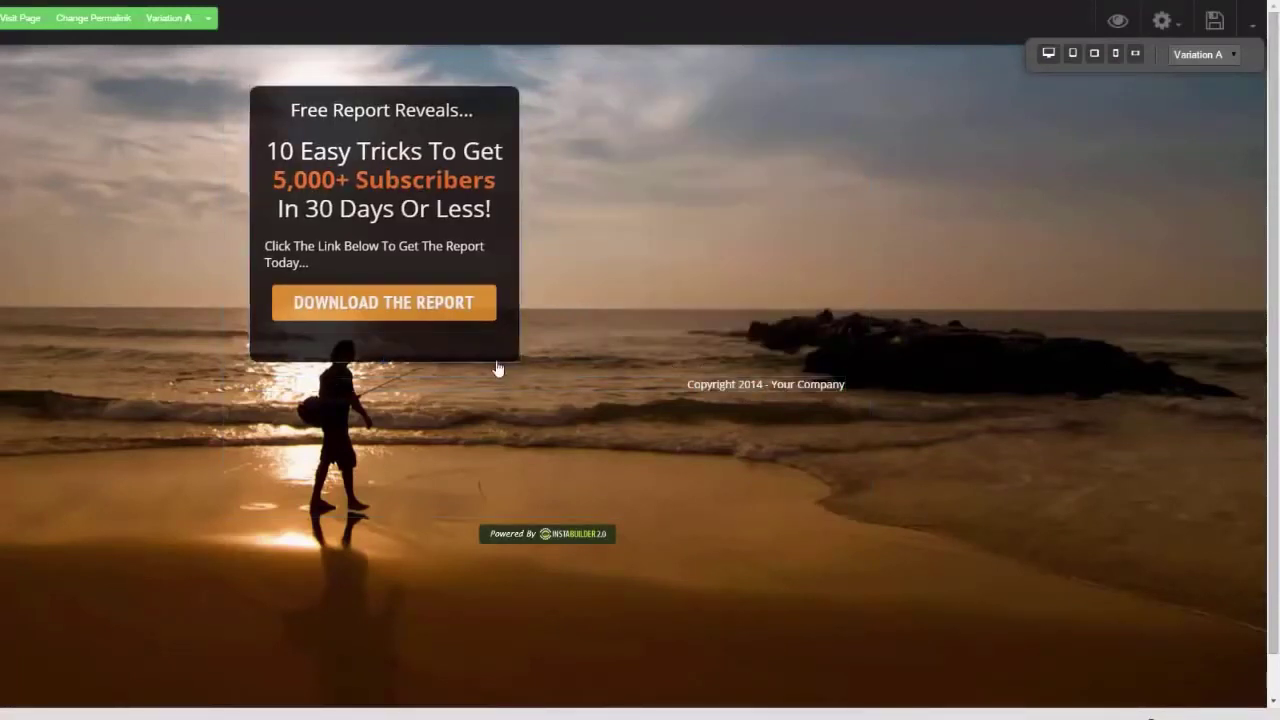
left_click(470, 378)
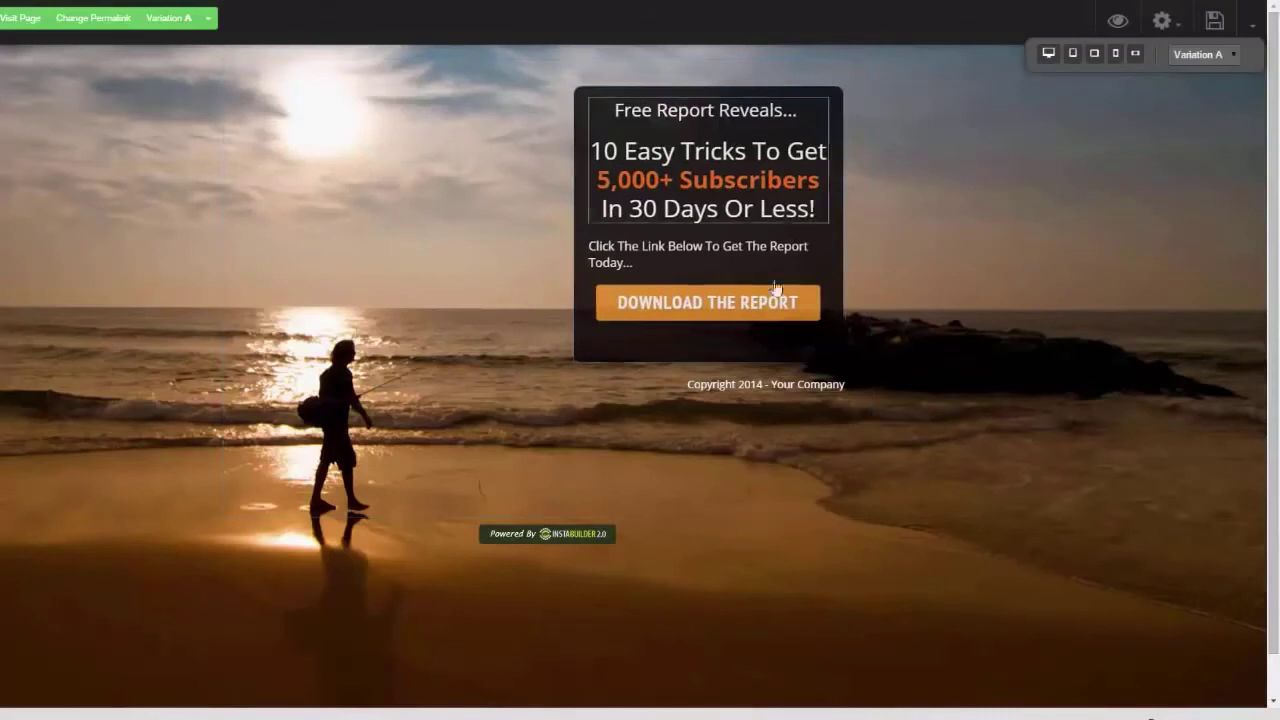
left_click(780, 379)
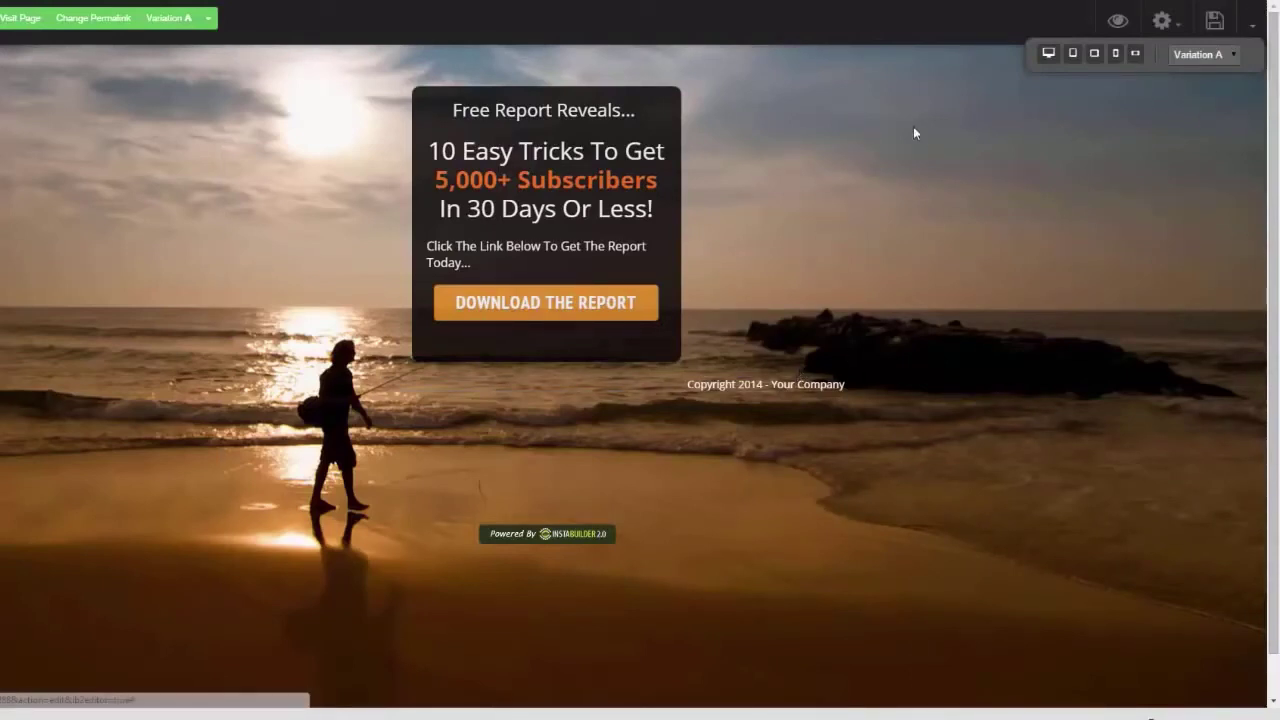
Exit the page editor to the dashboard, accepting the loss of unsaved progress.
left_click(1249, 20)
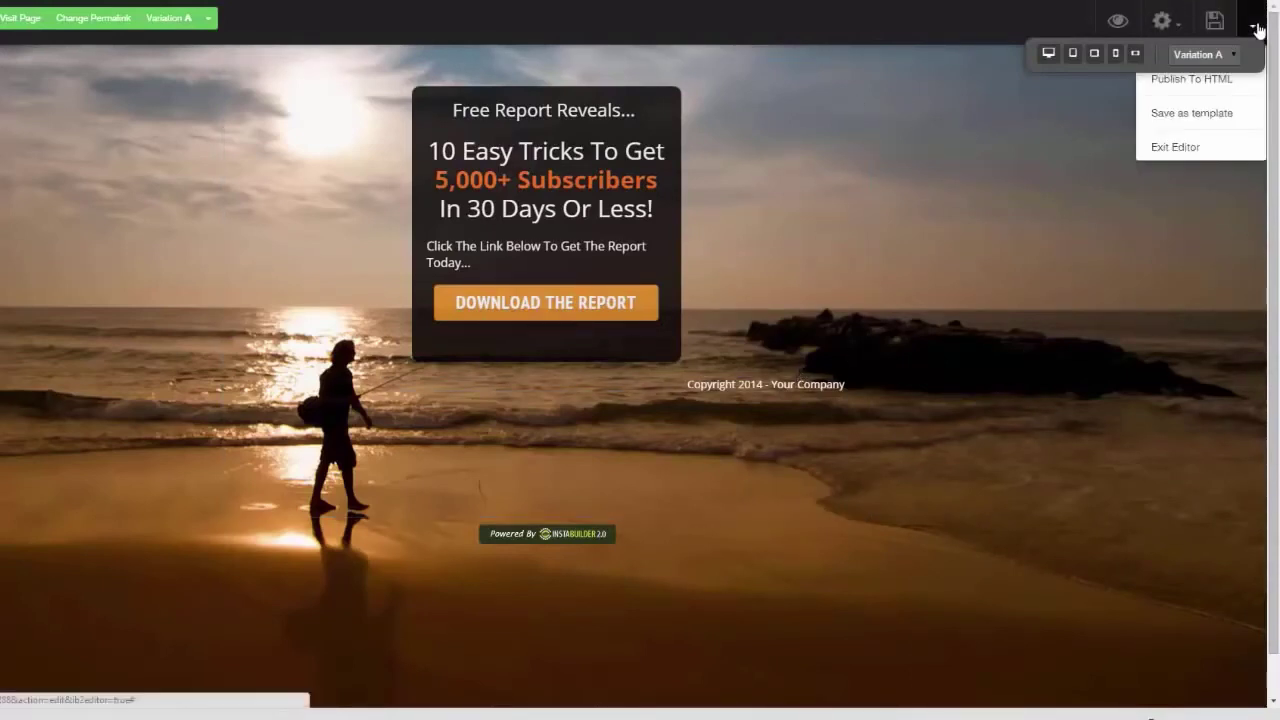
left_click(1183, 149)
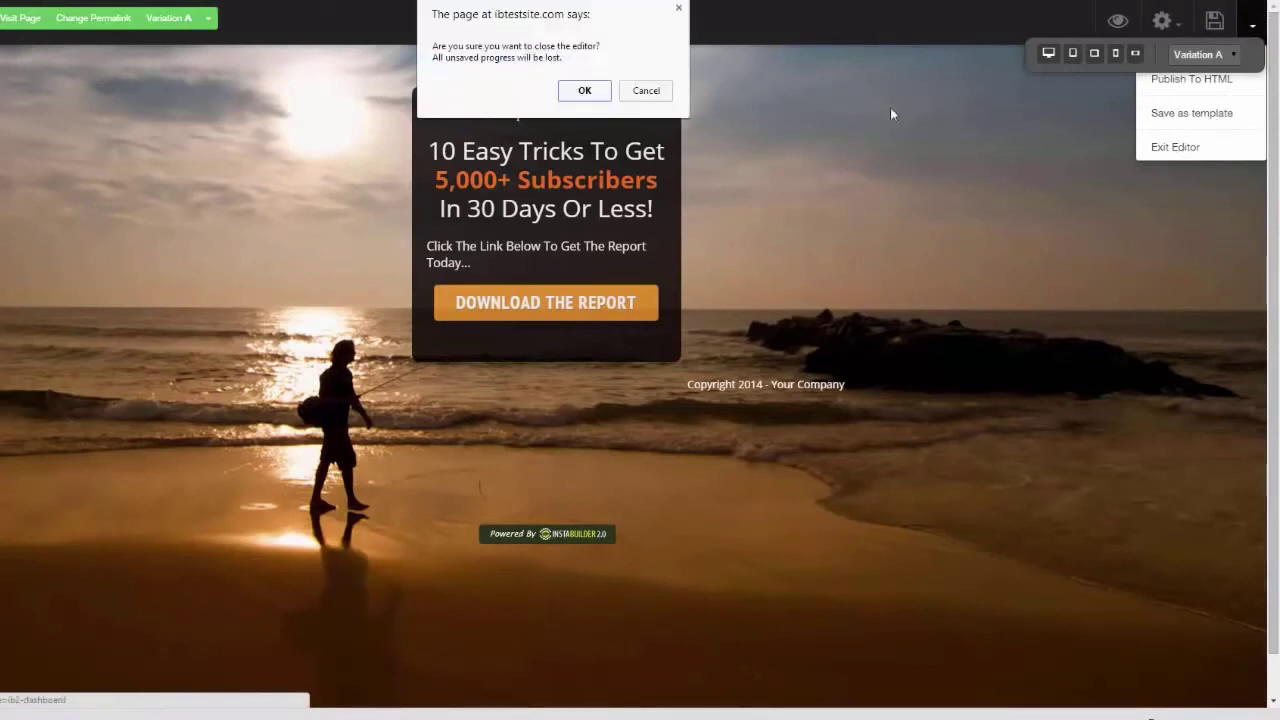
left_click(583, 90)
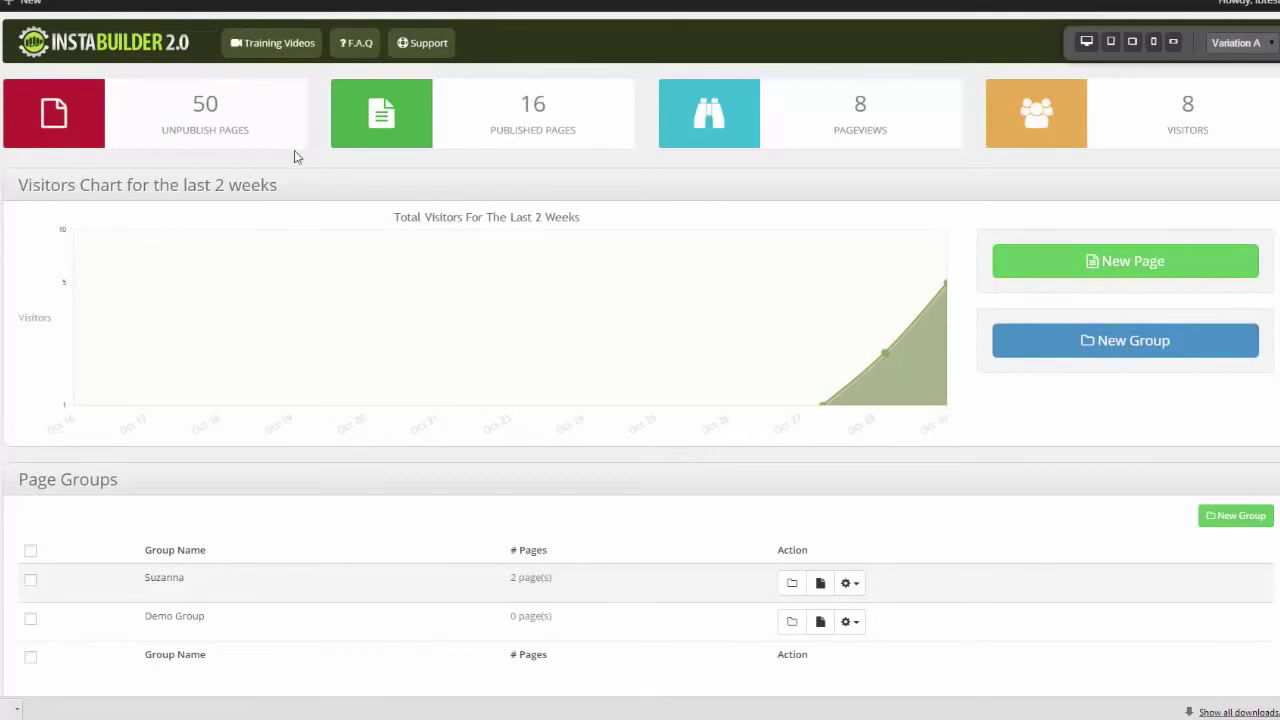
Look over the dashboard's visitors chart, Page Groups and Ungrouped Pages lists.
scroll(640, 354, "down", 1)
scroll(640, 354, "up", 1)
scroll(640, 354, "down", 1)
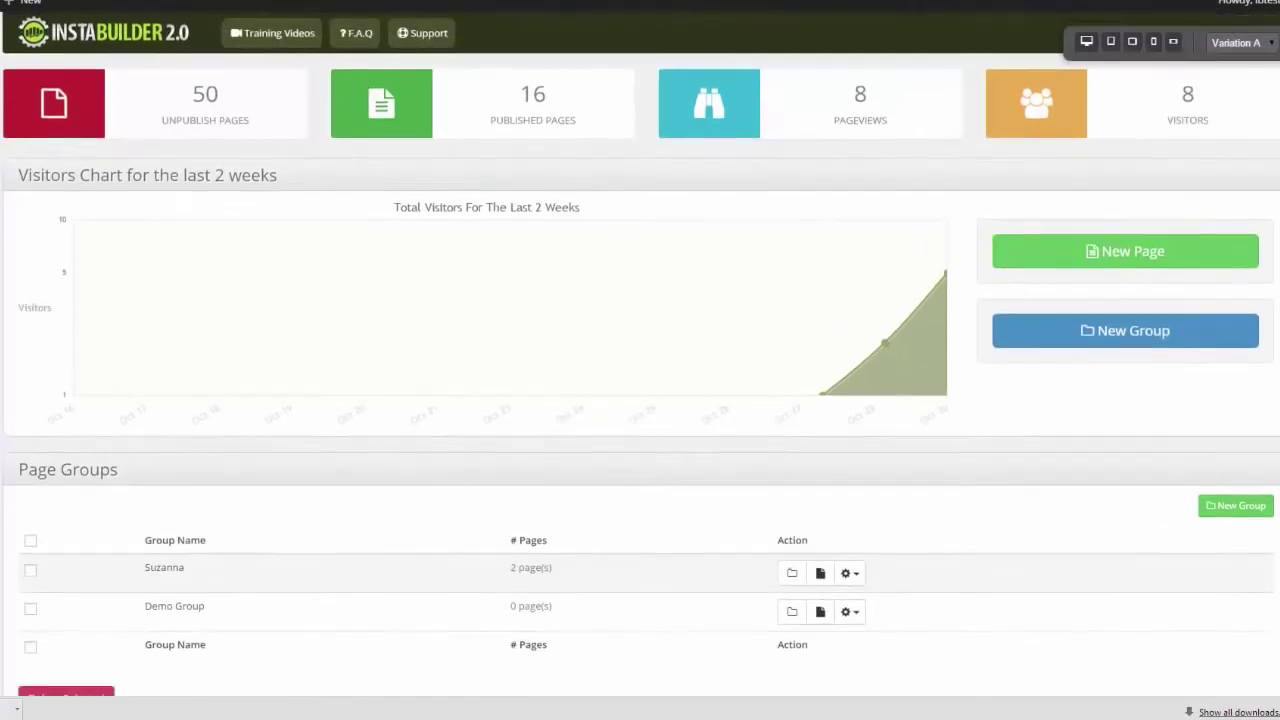
scroll(640, 360, "down", 2)
scroll(1076, 246, "down", 2)
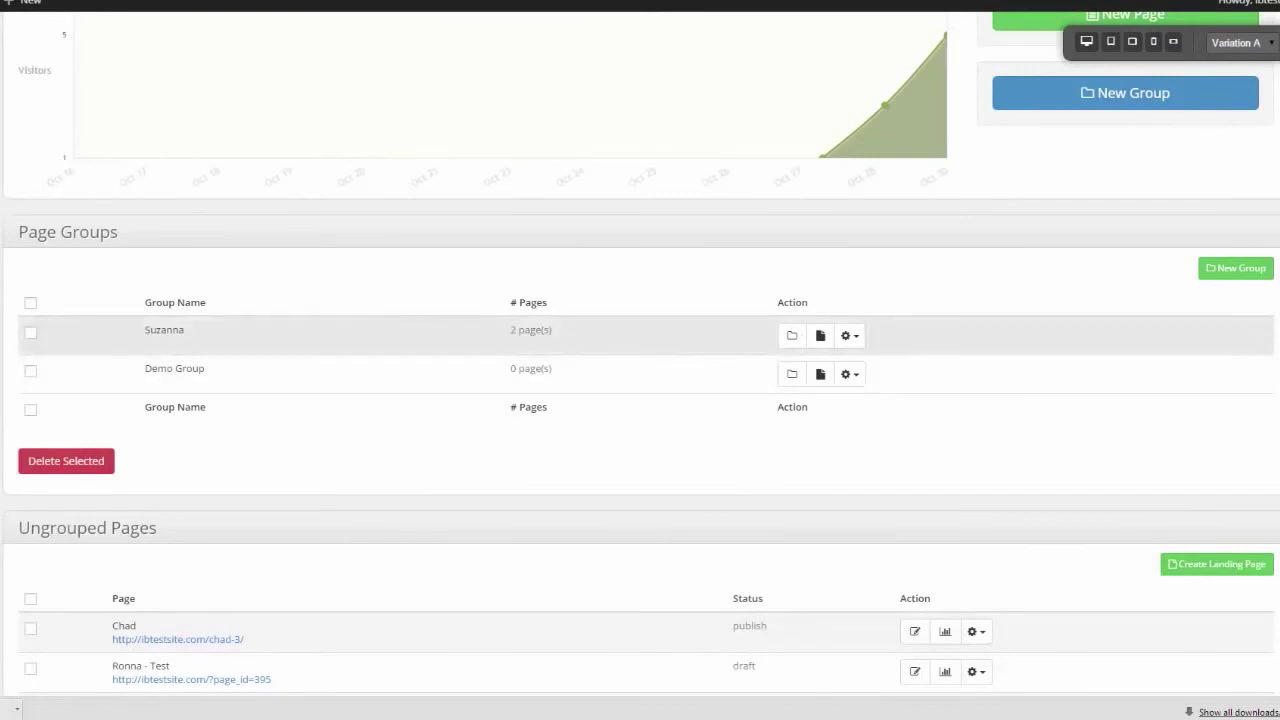
scroll(640, 354, "down", 3)
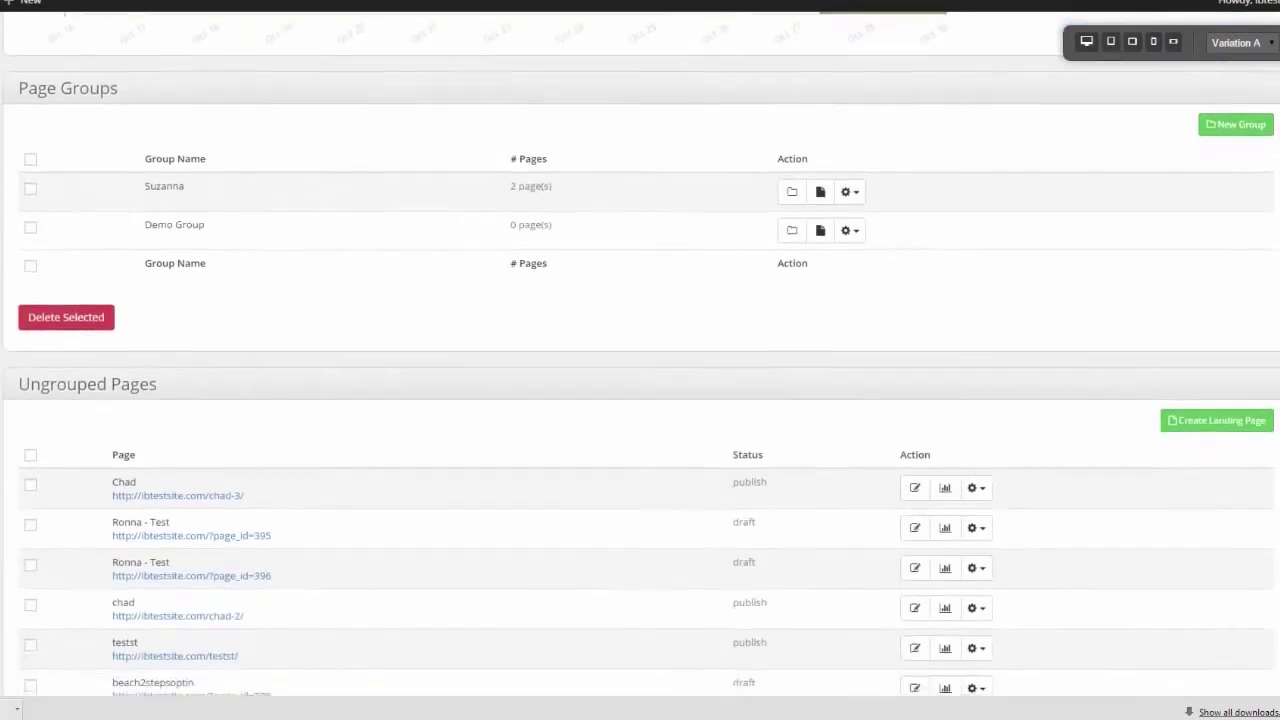
scroll(640, 360, "down", 5)
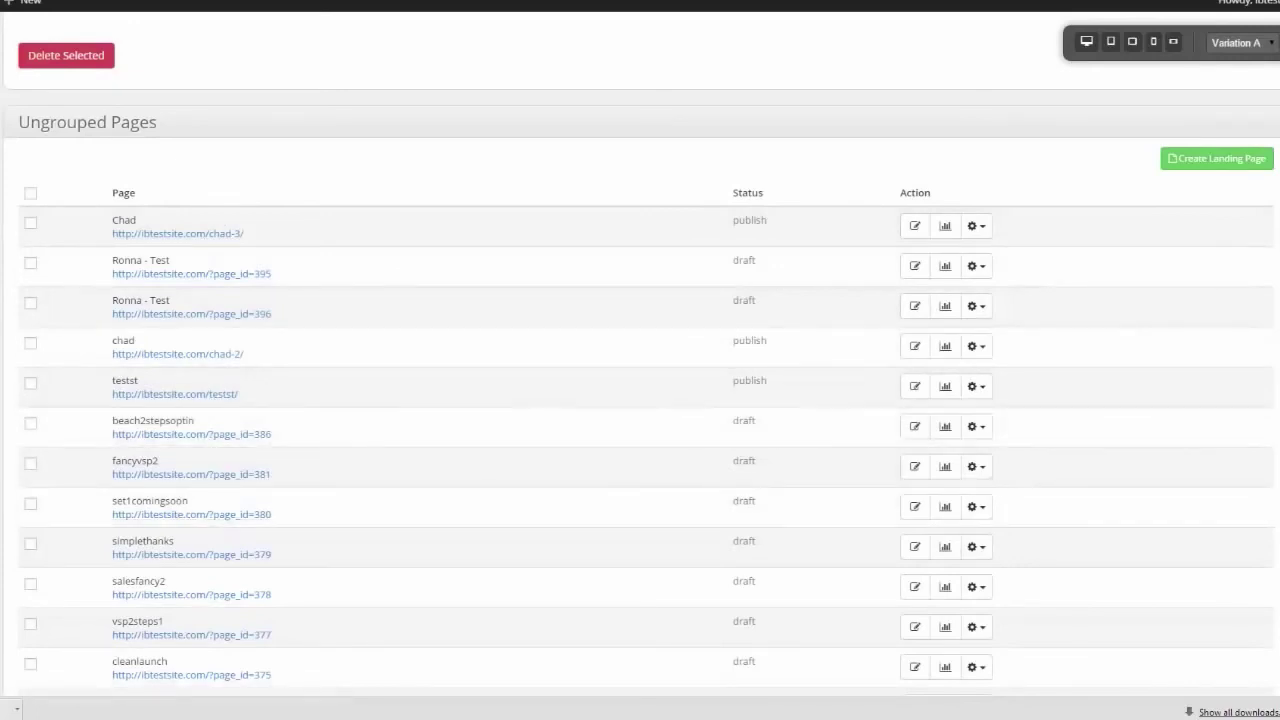
scroll(975, 285, "up", 1)
scroll(975, 285, "down", 1)
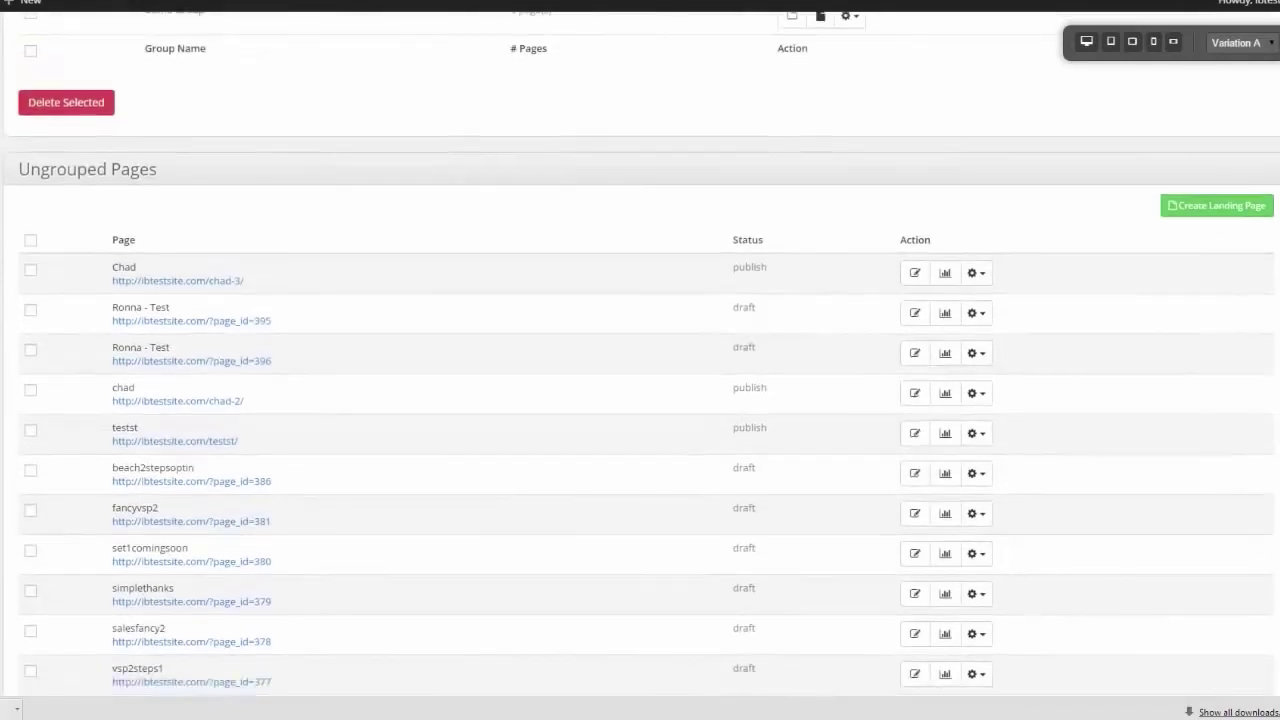
Check the management options of the first page under Ungrouped Pages and review its visitor and conversion statistics.
left_click(983, 283)
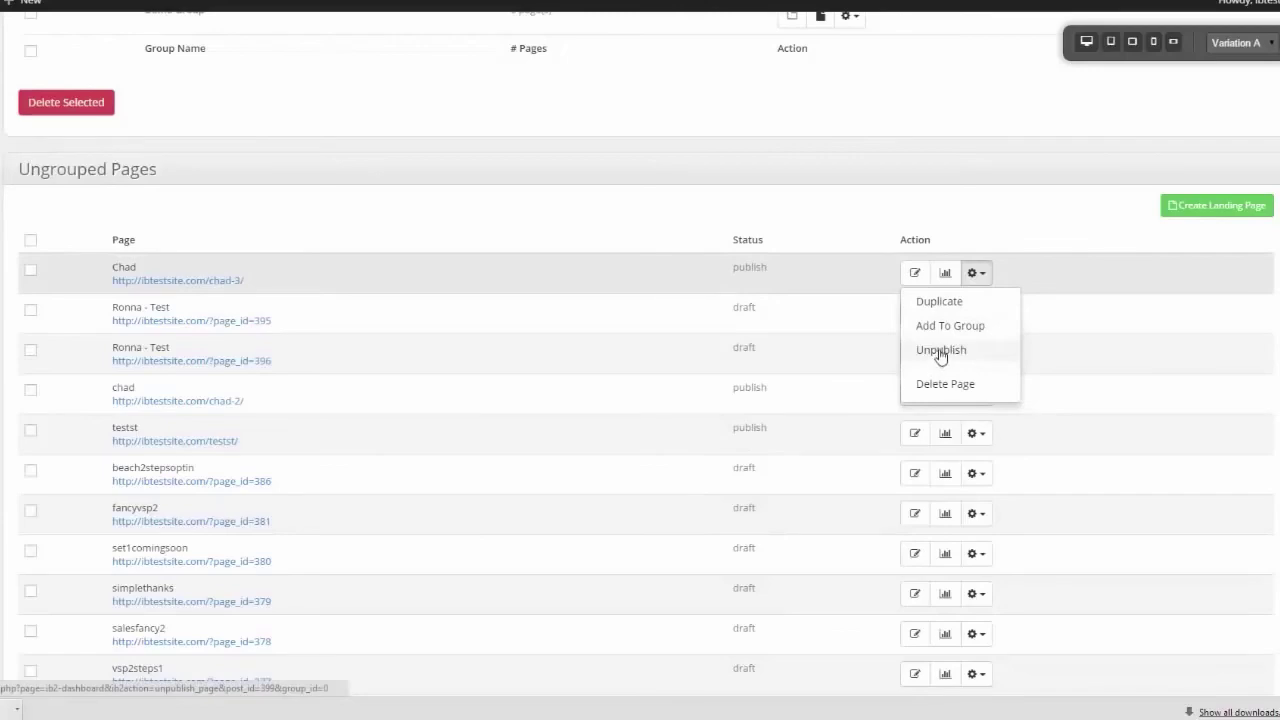
left_click(945, 273)
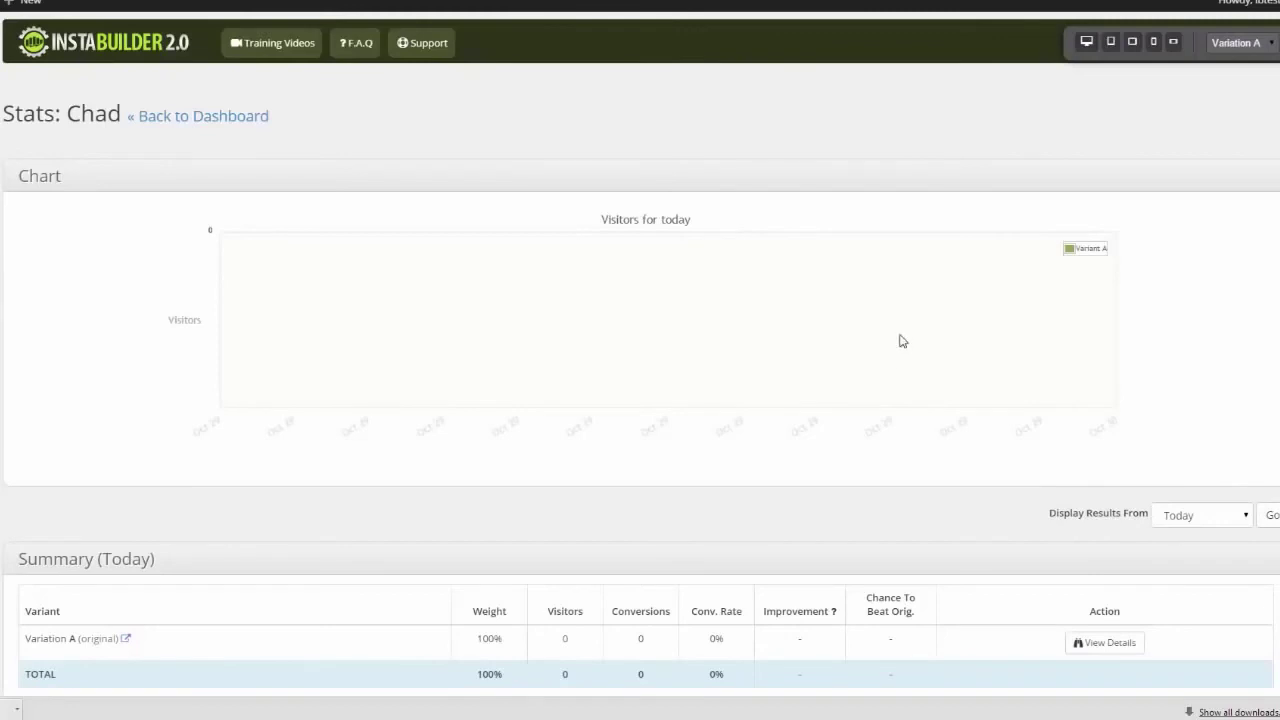
scroll(640, 360, "down", 2)
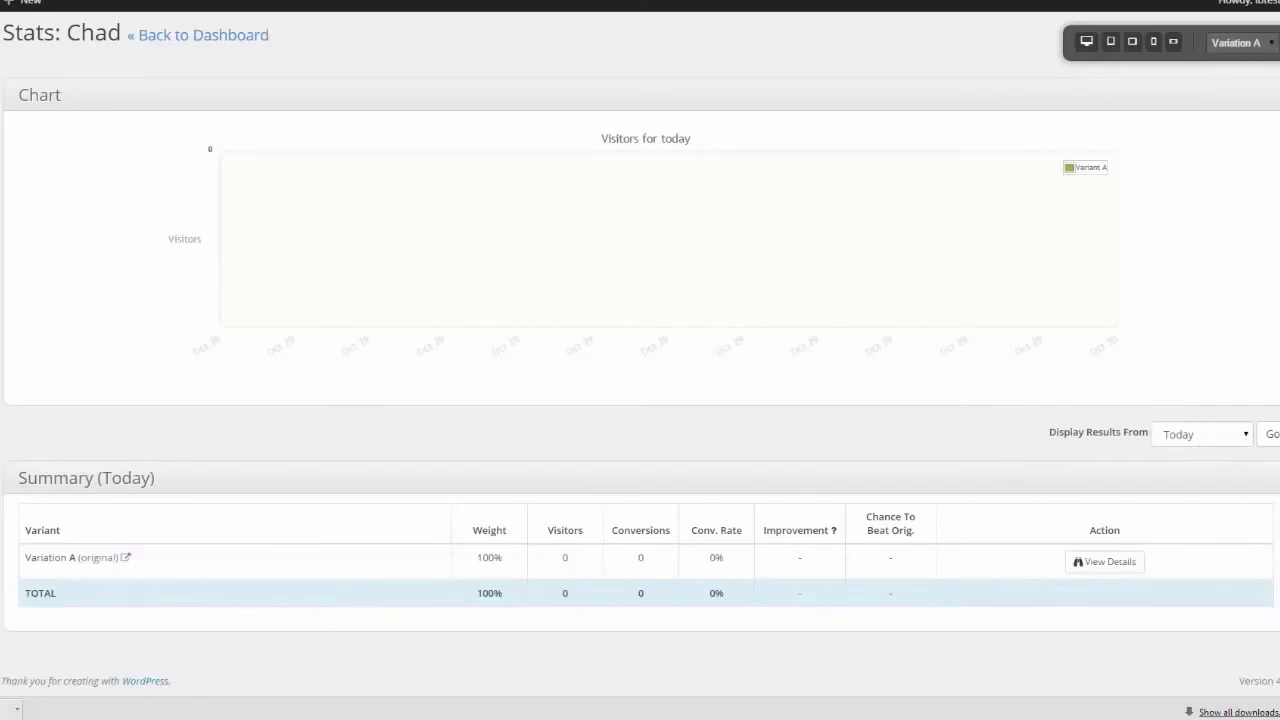
scroll(640, 360, "up", 1)
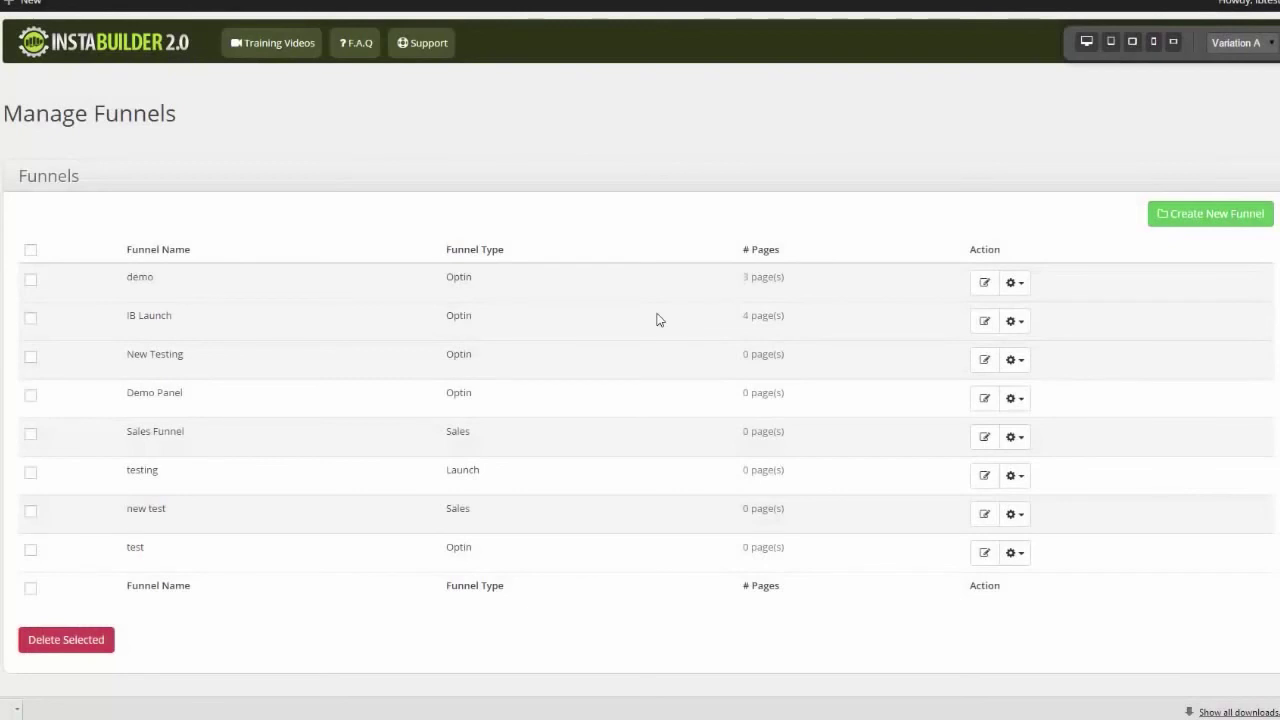
Start a new funnel on the Manage Funnels page and name it with the owner's first name followed by "funnel".
left_click(1218, 216)
left_click(470, 229)
type("chads funnel")
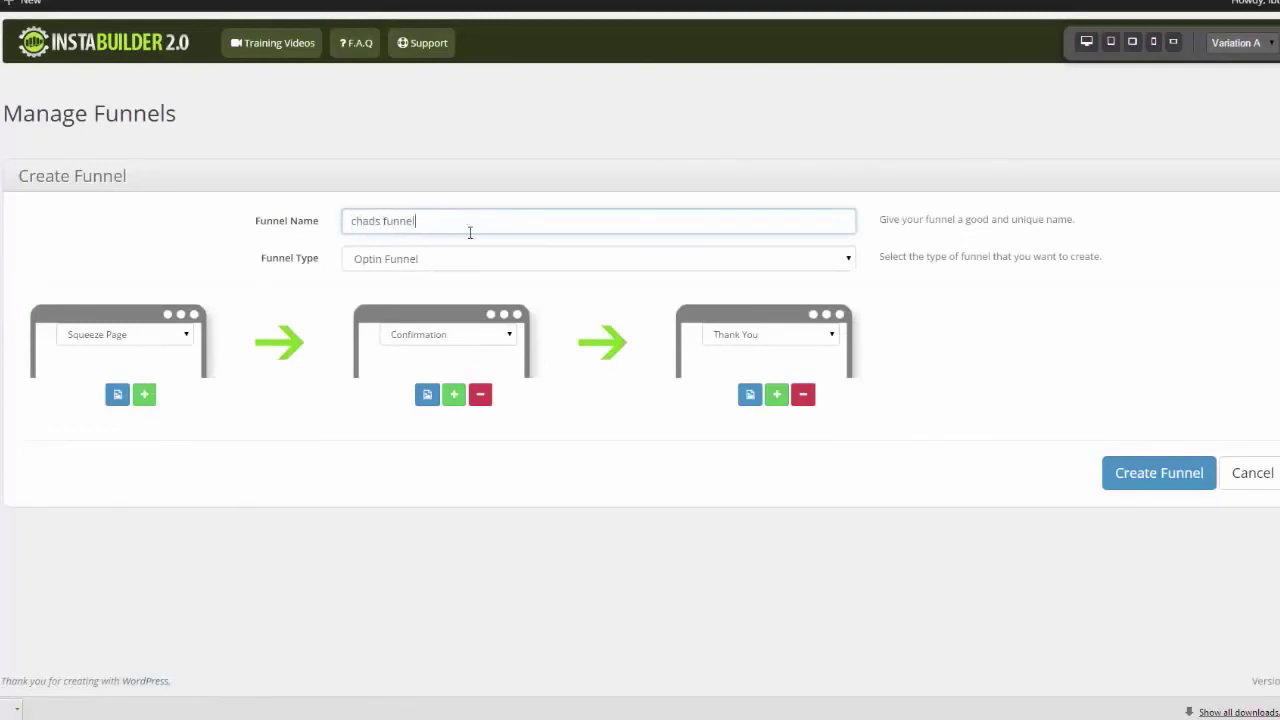
left_click(166, 251)
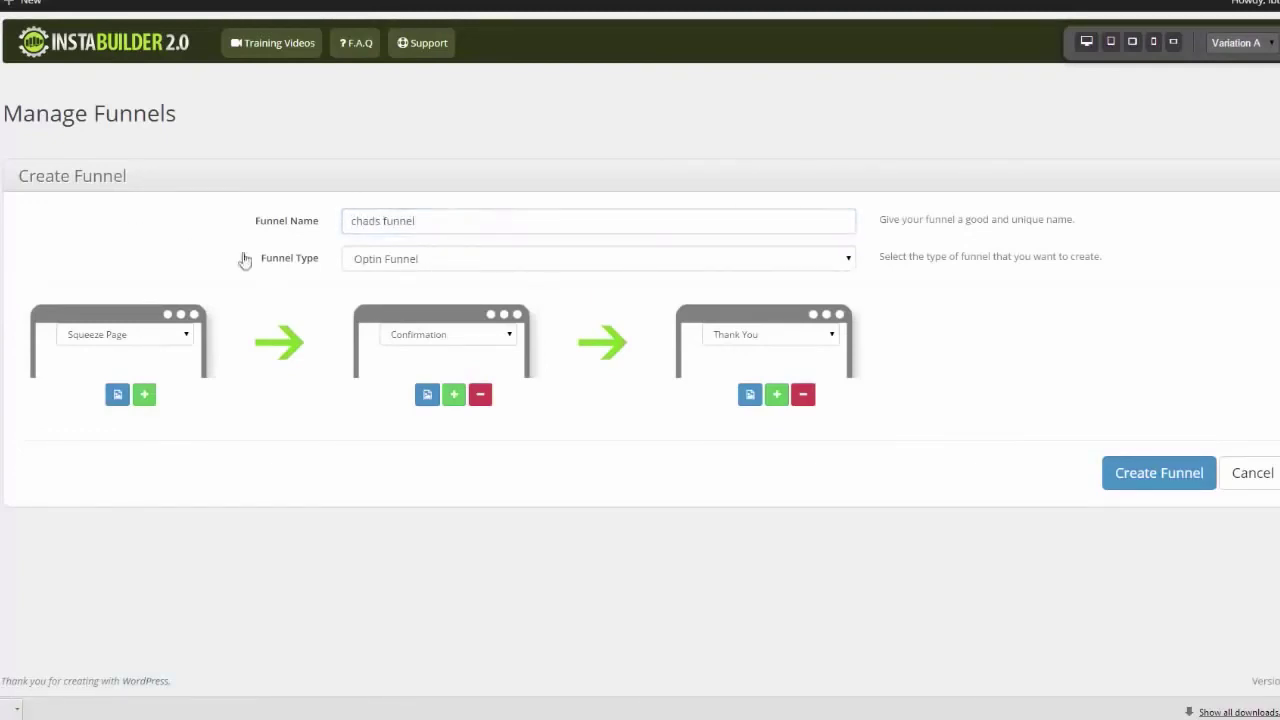
Switch the funnel type to Webinar Funnel to view its page sequence, and set it back to Optin Funnel.
left_click(850, 260)
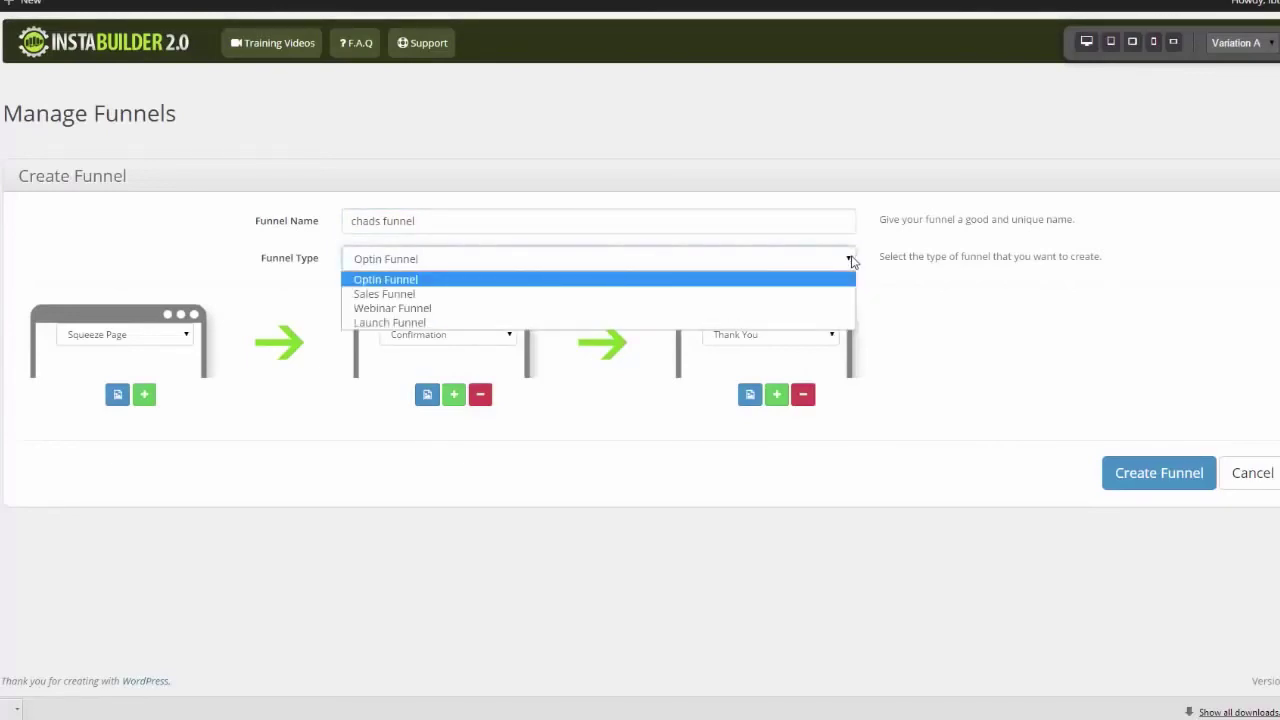
left_click(478, 310)
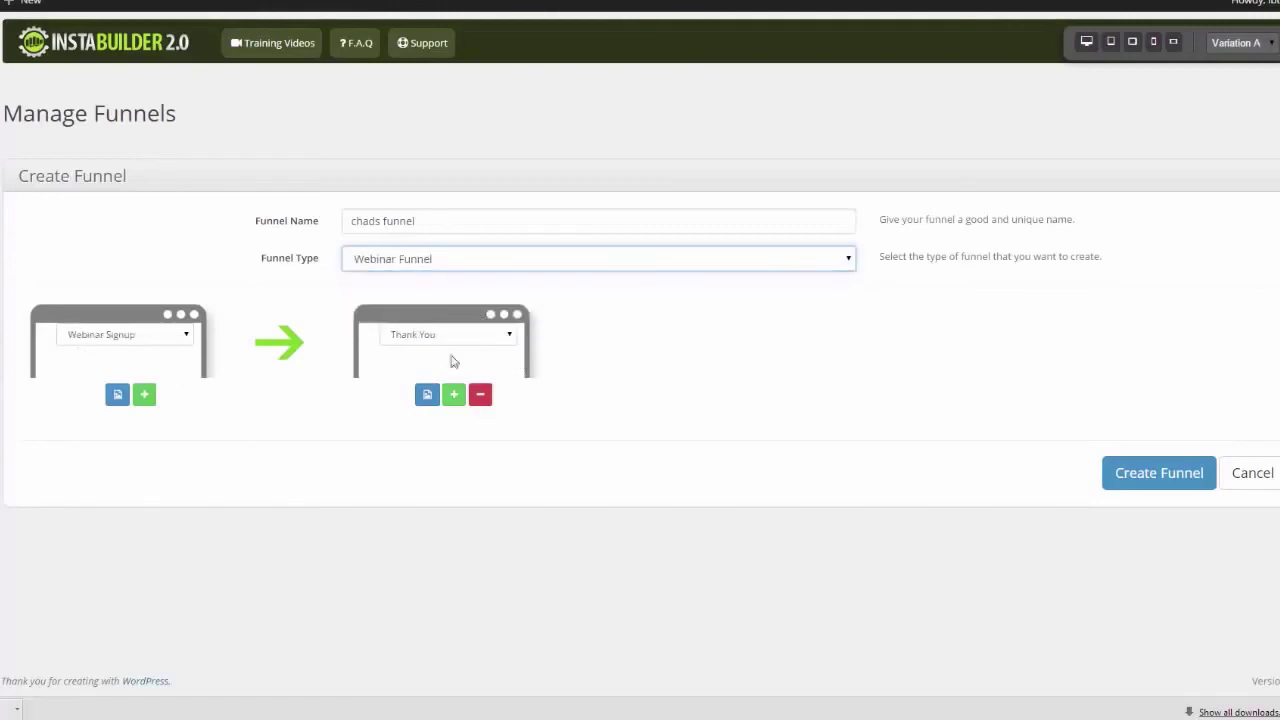
left_click(848, 258)
left_click(826, 280)
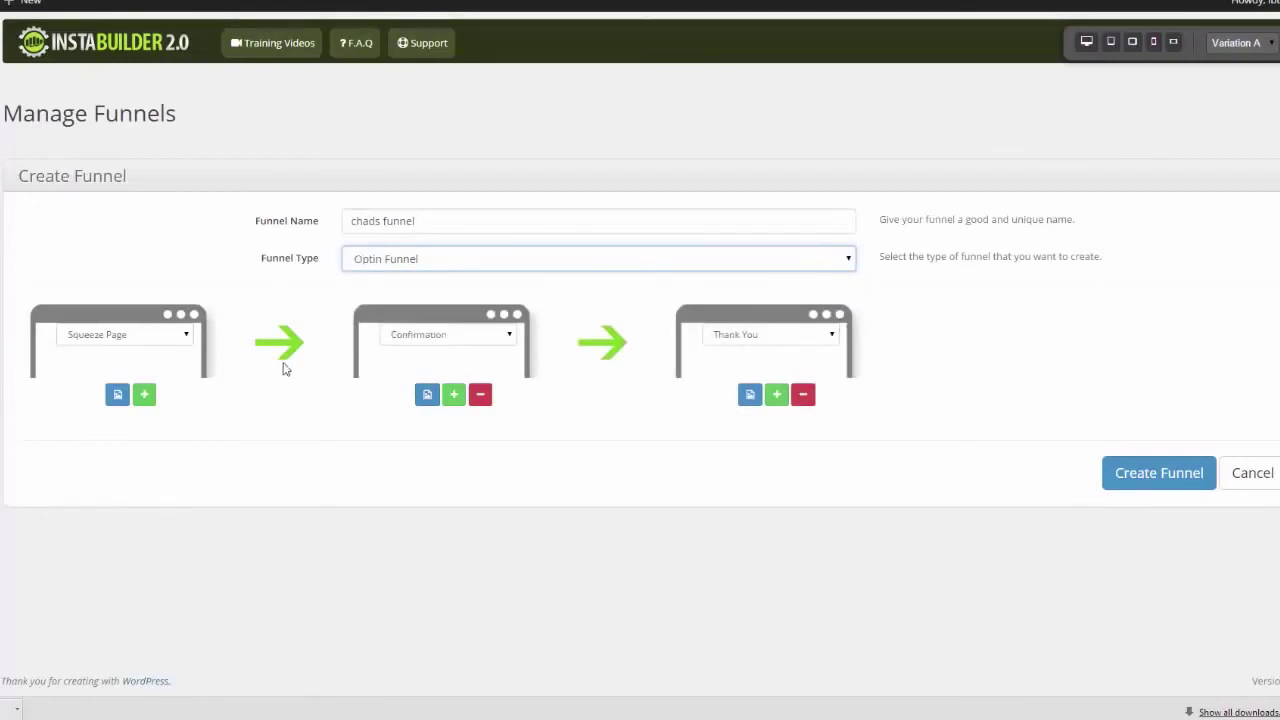
View the templates offered for the funnel's squeeze page and confirmation page without choosing any.
left_click(117, 396)
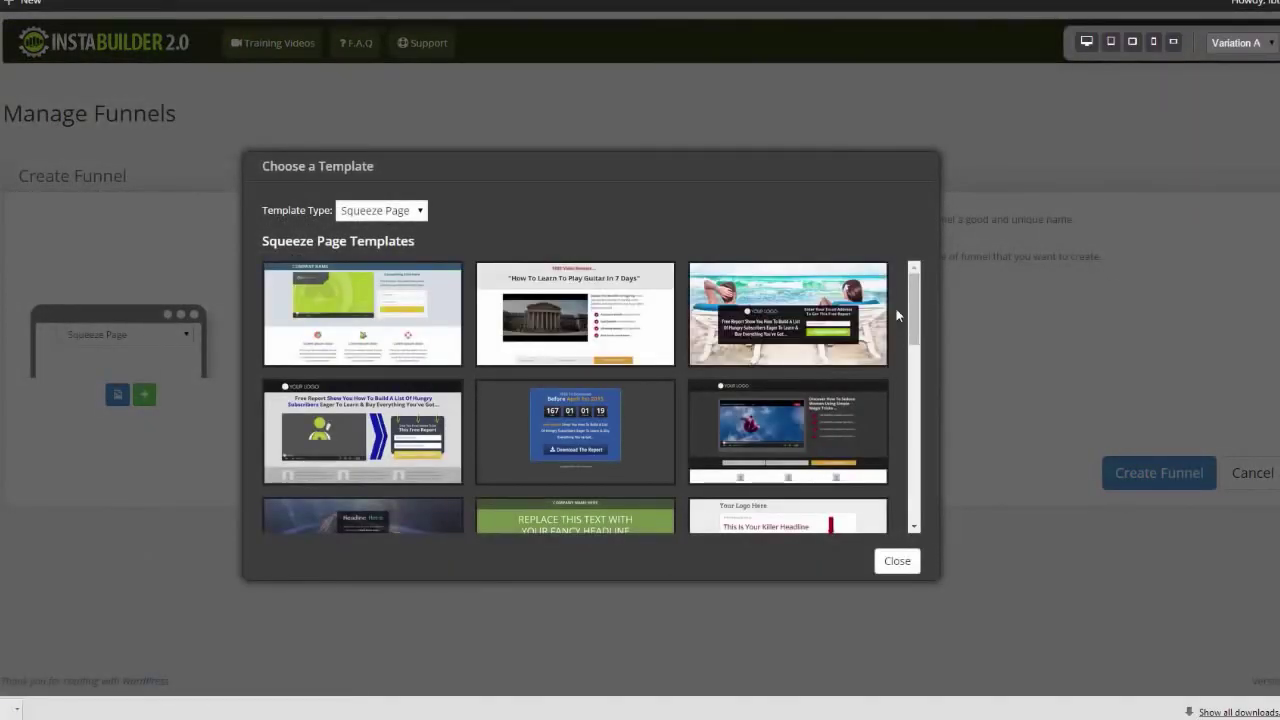
left_click(897, 561)
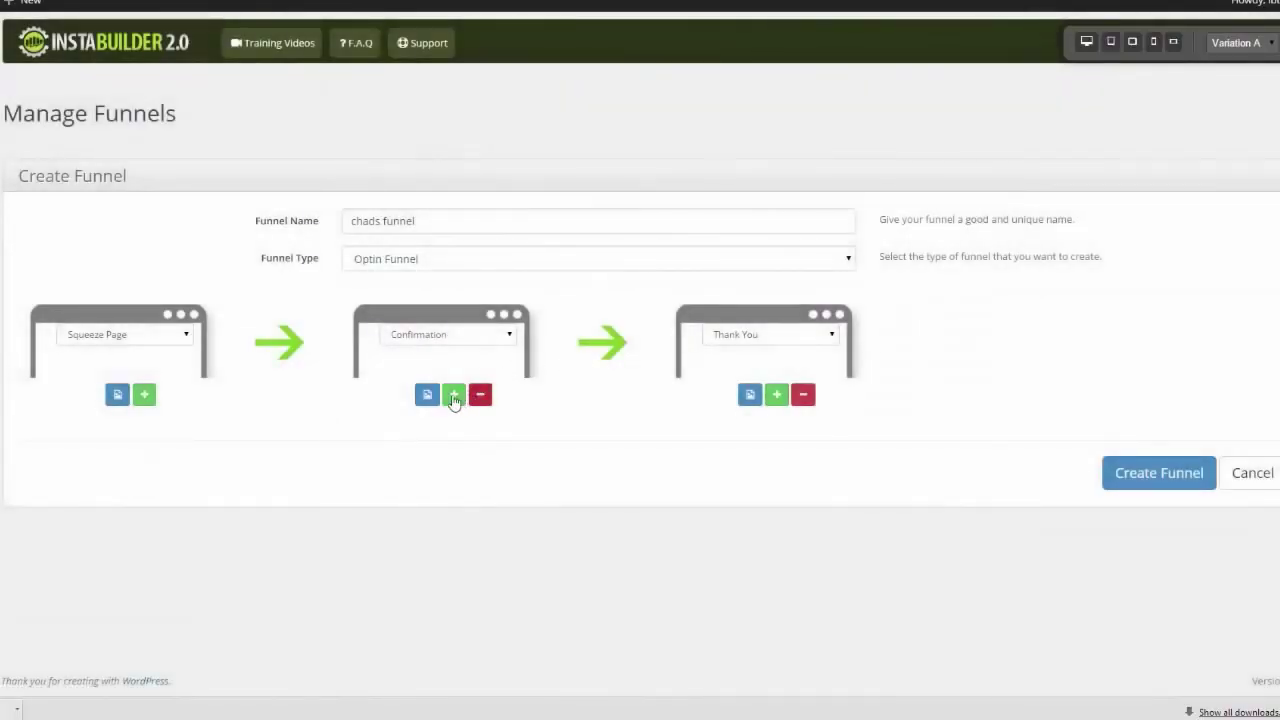
left_click(426, 396)
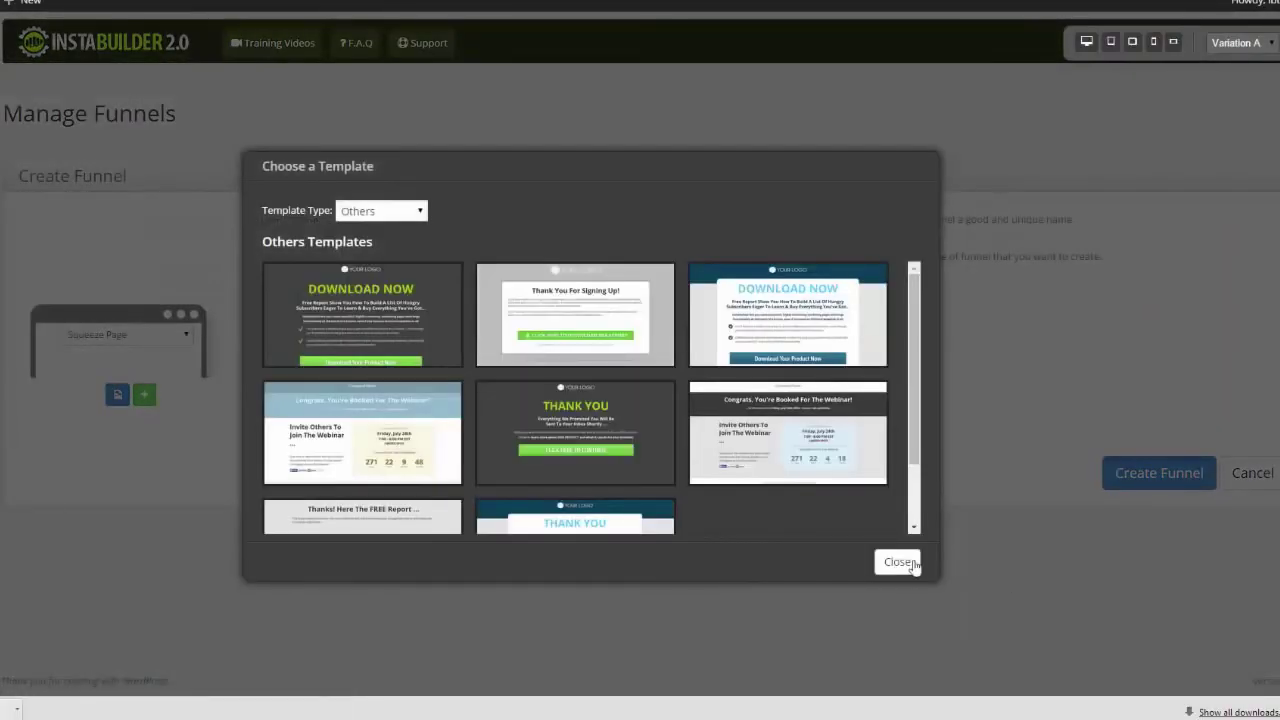
left_click(898, 562)
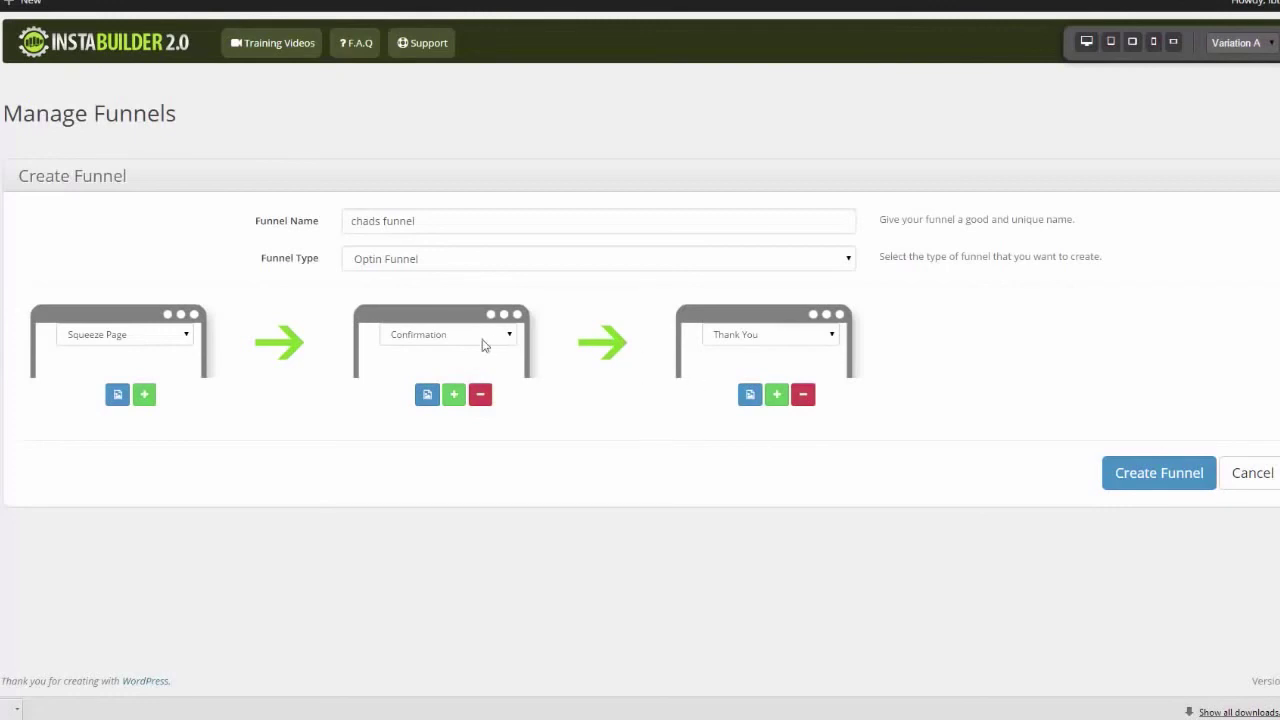
Add a fourth page after the Thank You page in the funnel and make it a Sales Page.
left_click(778, 397)
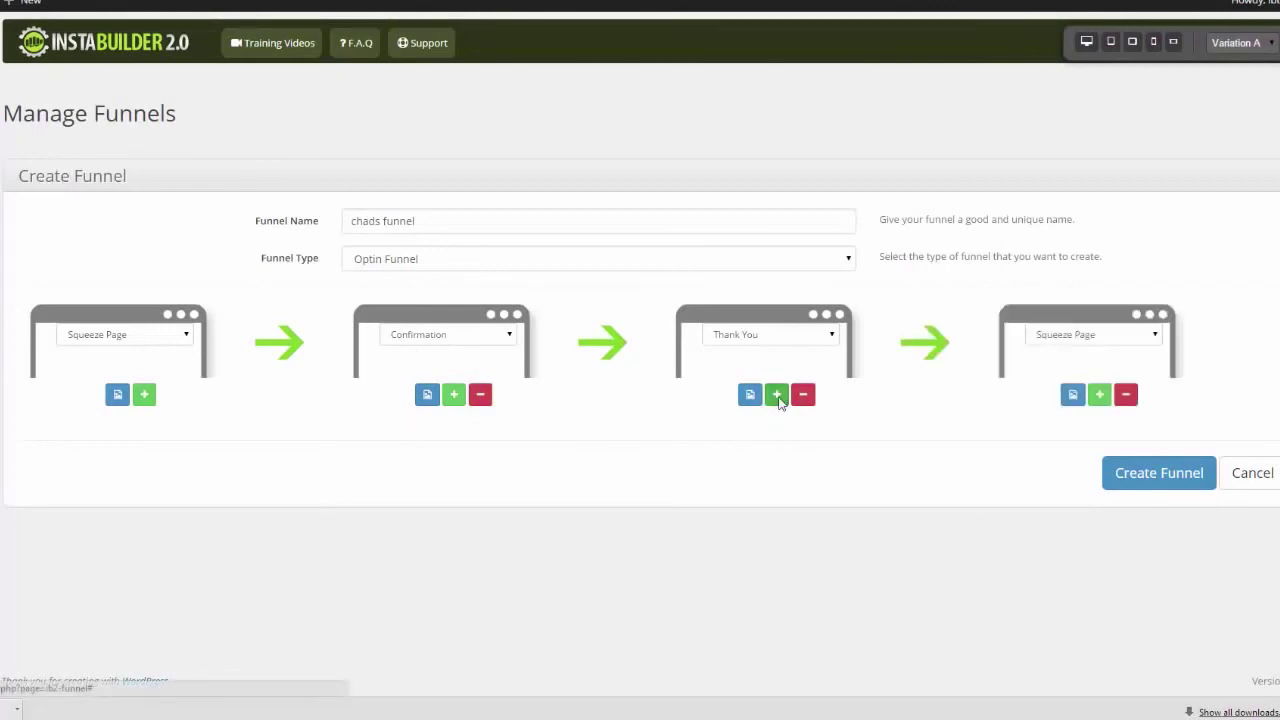
left_click(1123, 337)
left_click(1080, 365)
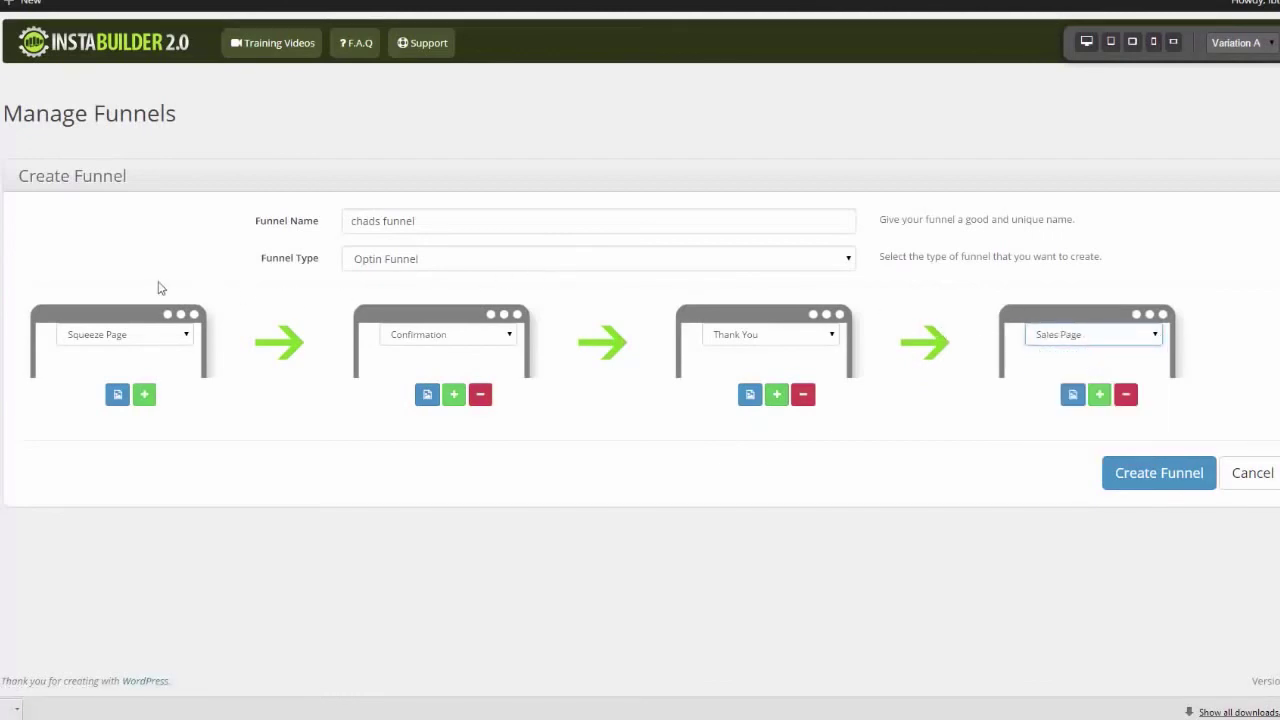
Change the funnel's third page to Upsell Page and its fourth page to Launch Video.
left_click(831, 337)
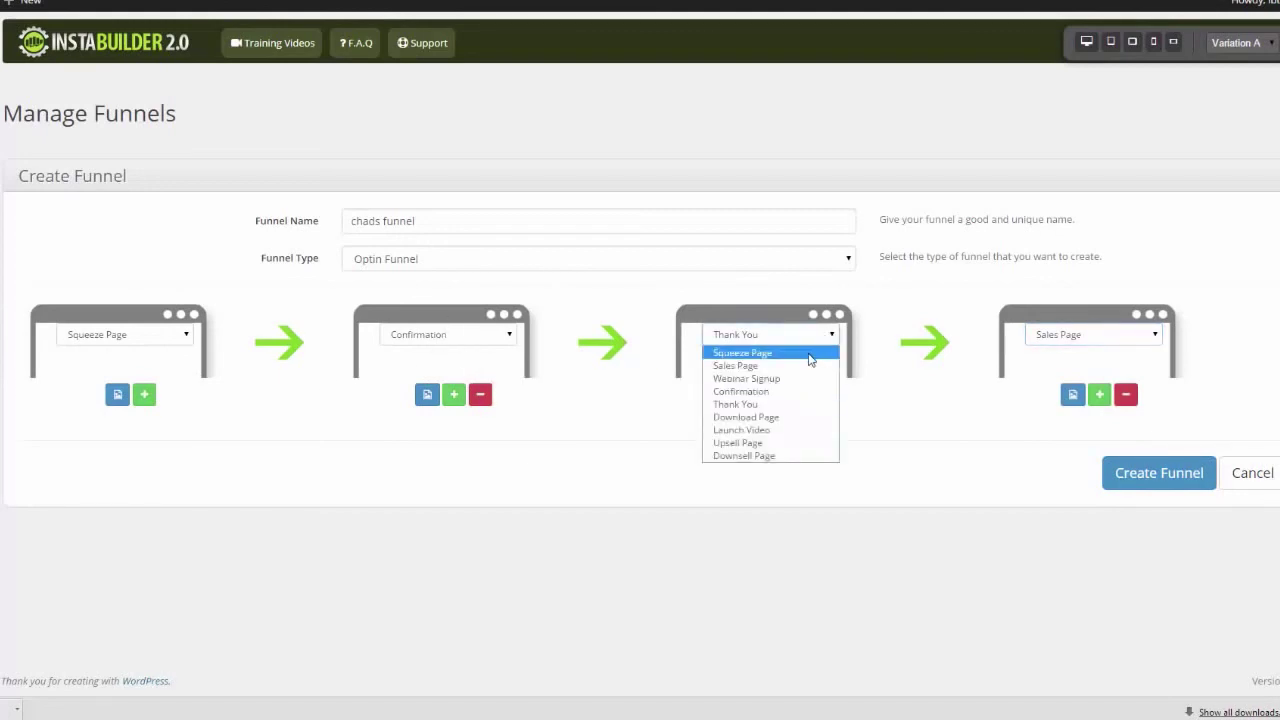
left_click(780, 443)
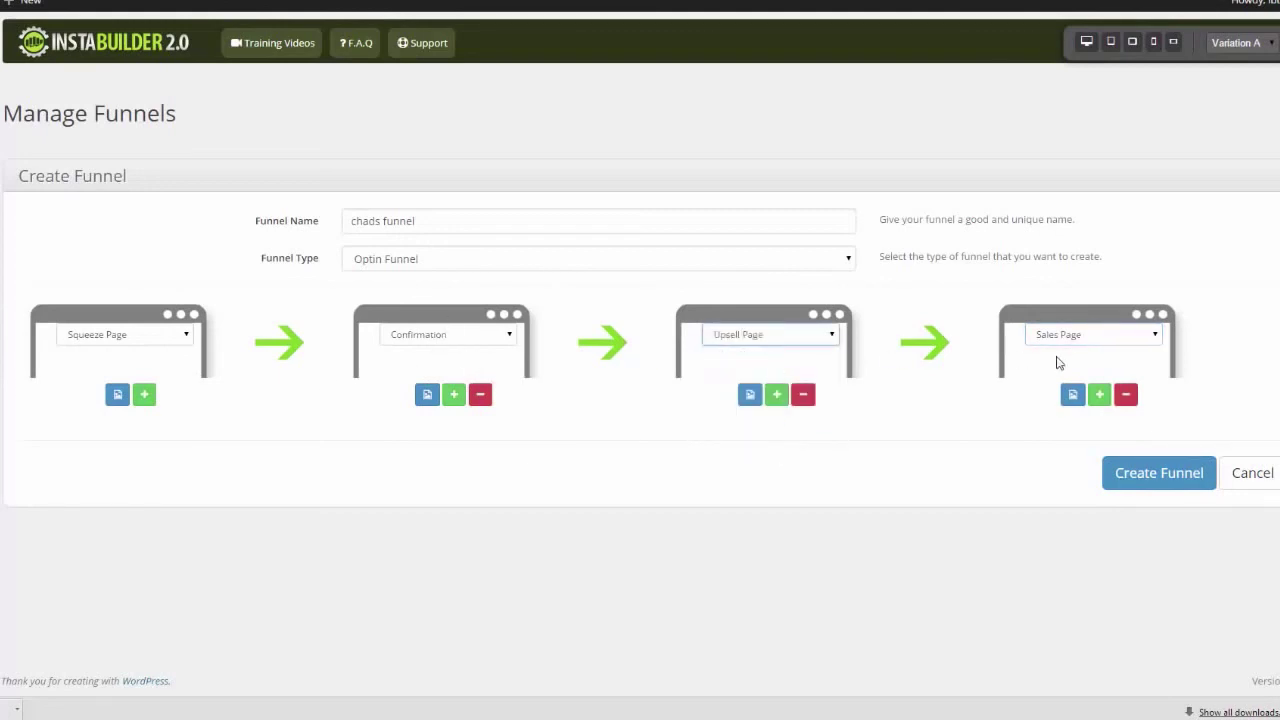
left_click(1153, 337)
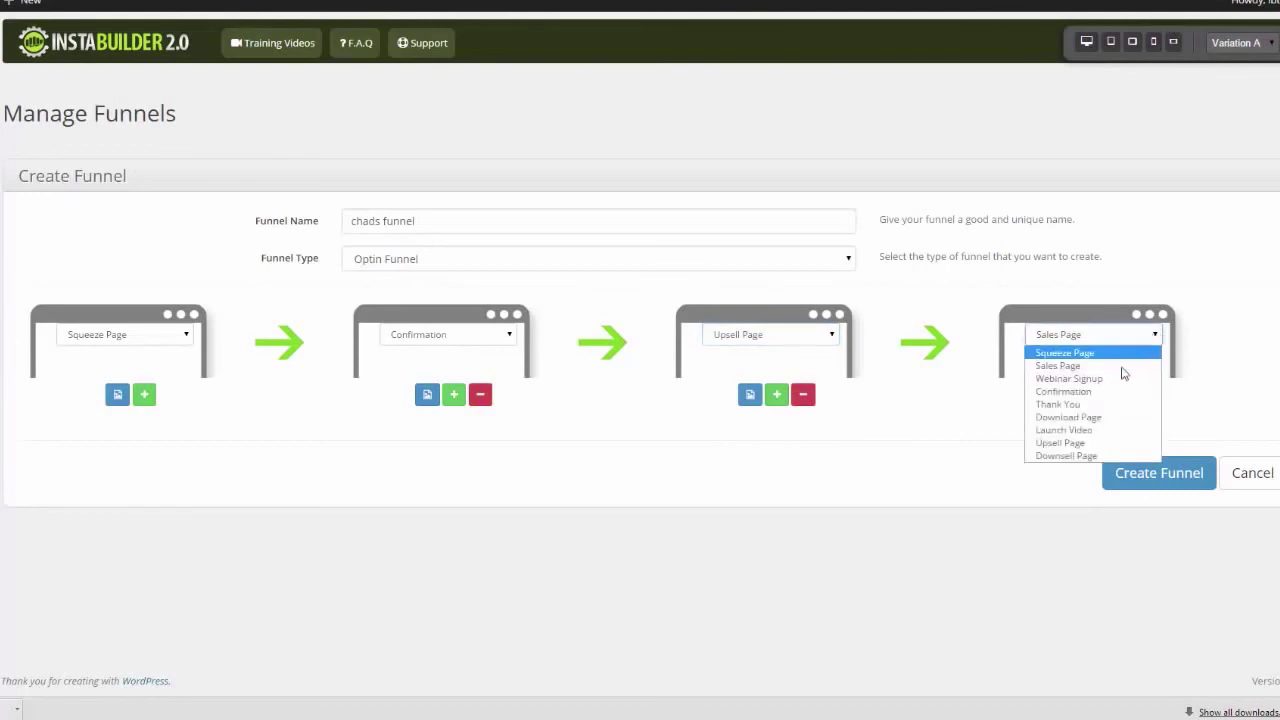
left_click(1110, 430)
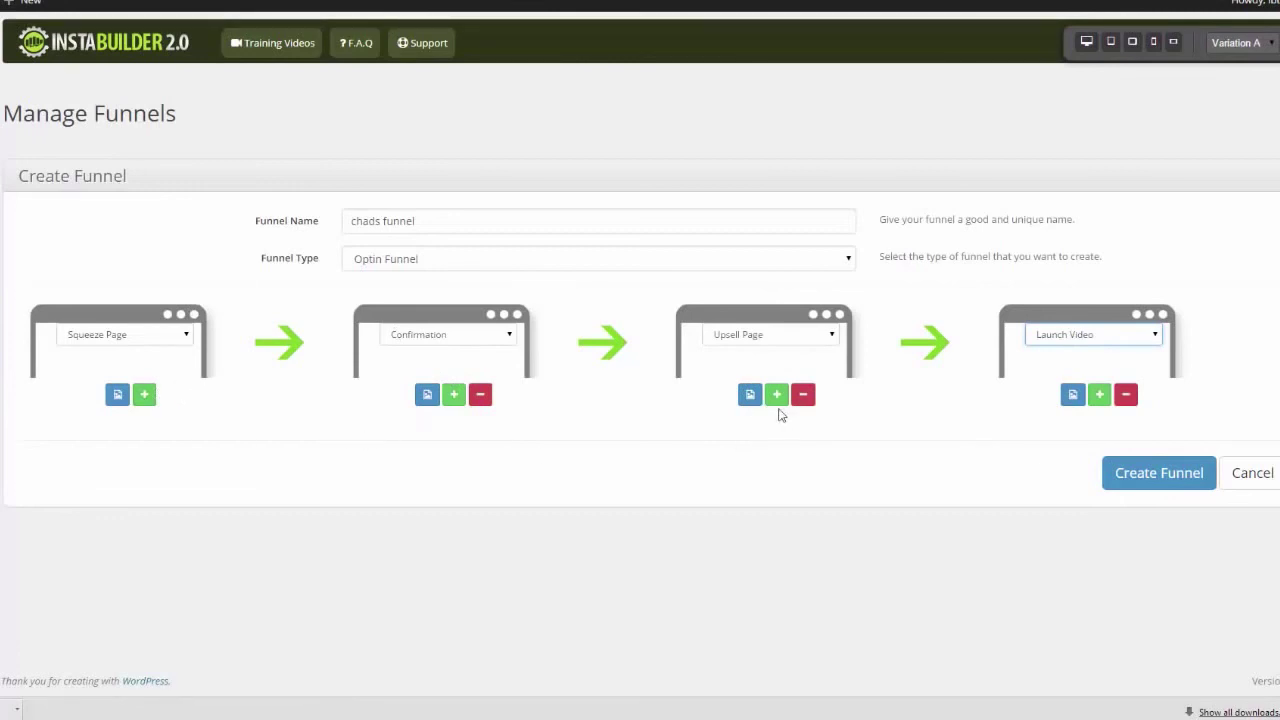
Browse the sales page templates for the upsell page without choosing one, and create the funnel.
left_click(751, 396)
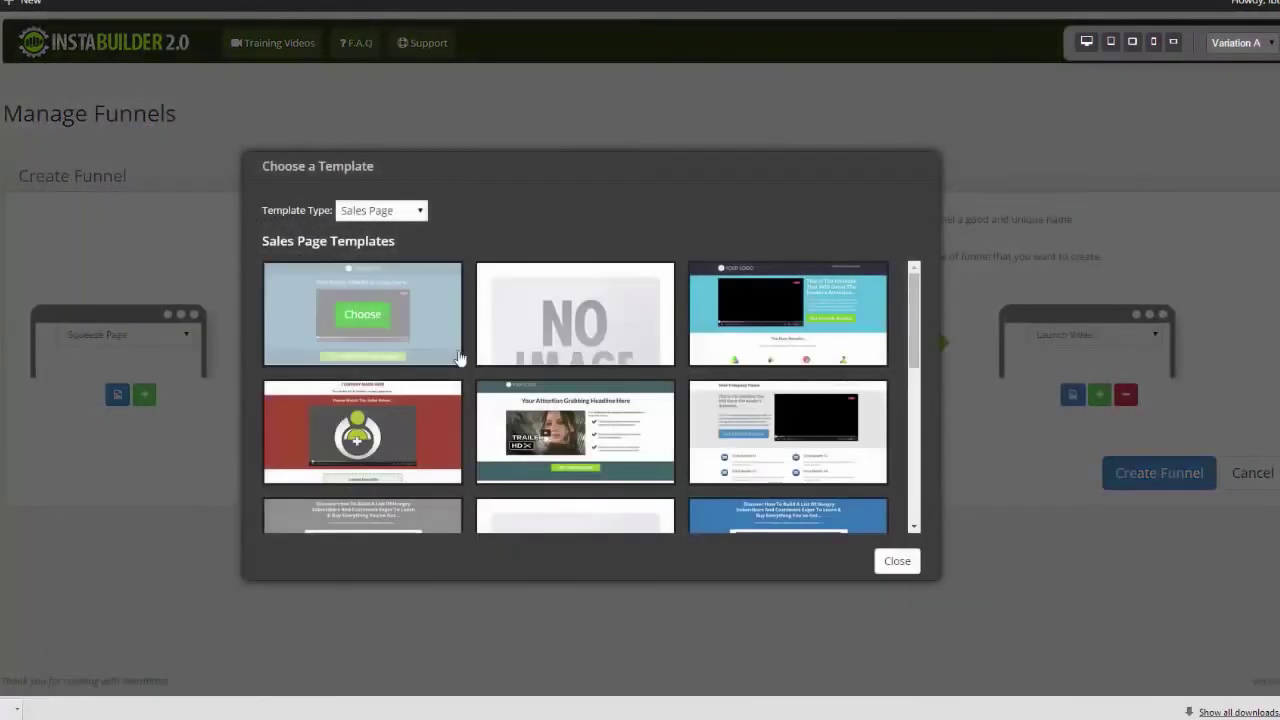
left_click_drag(910, 301, 898, 423)
left_click(899, 561)
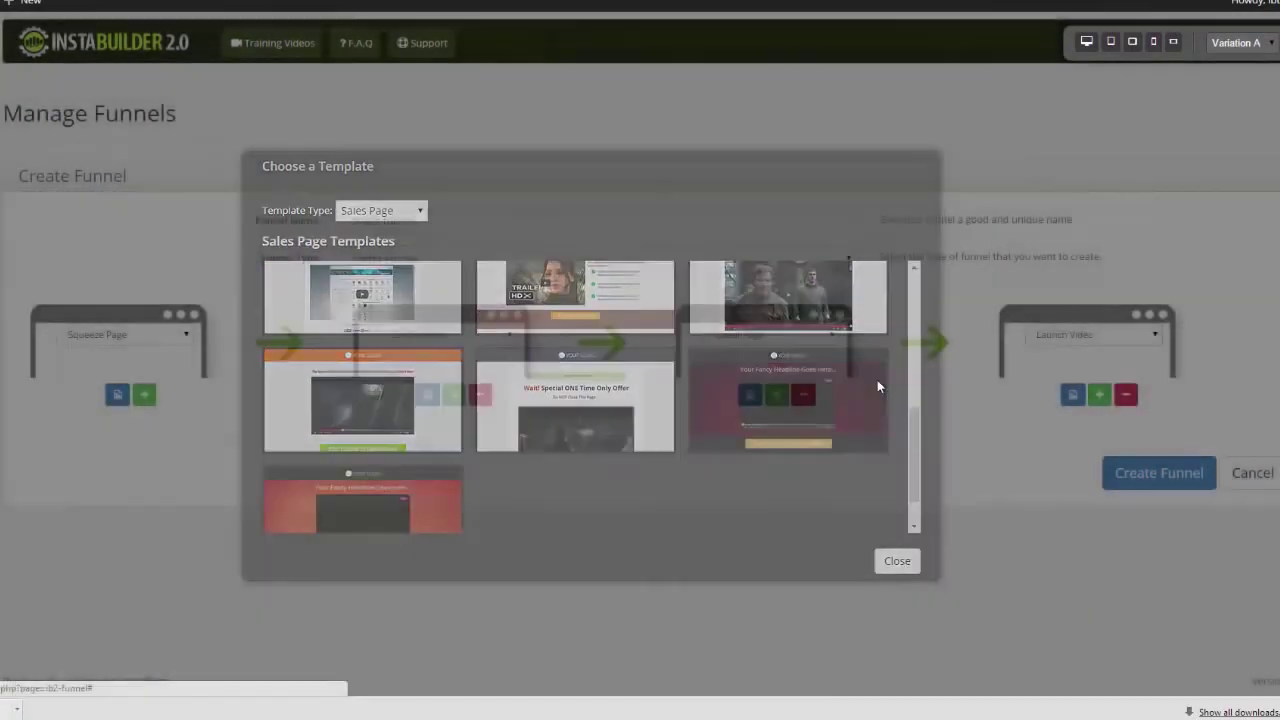
left_click(1170, 480)
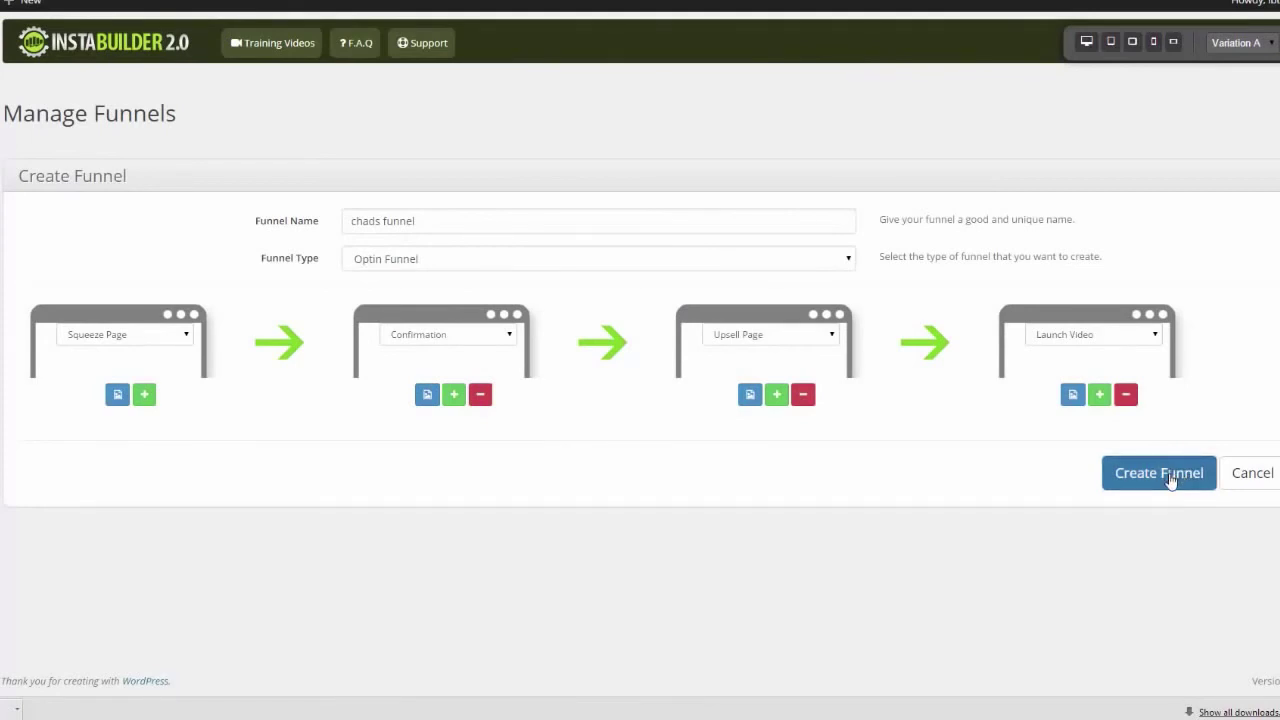